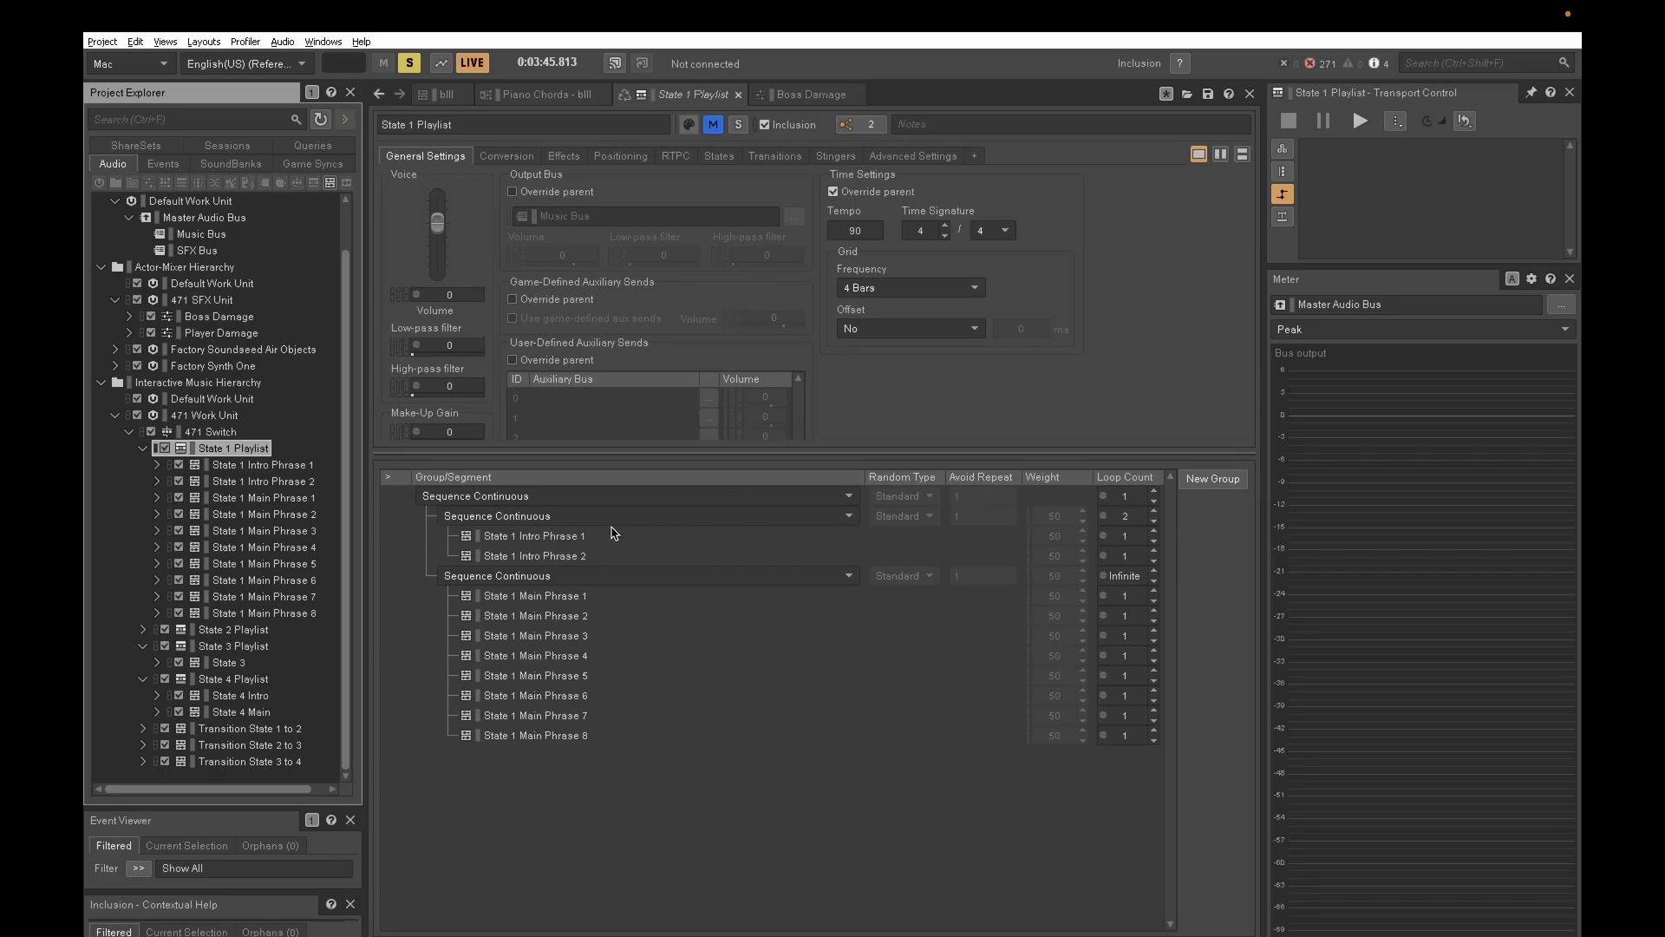
- Examine the two intro phrases and eight main phrases in State 1 Playlist's continuous sequence groups
click(580, 541)
click(580, 557)
click(584, 532)
click(582, 556)
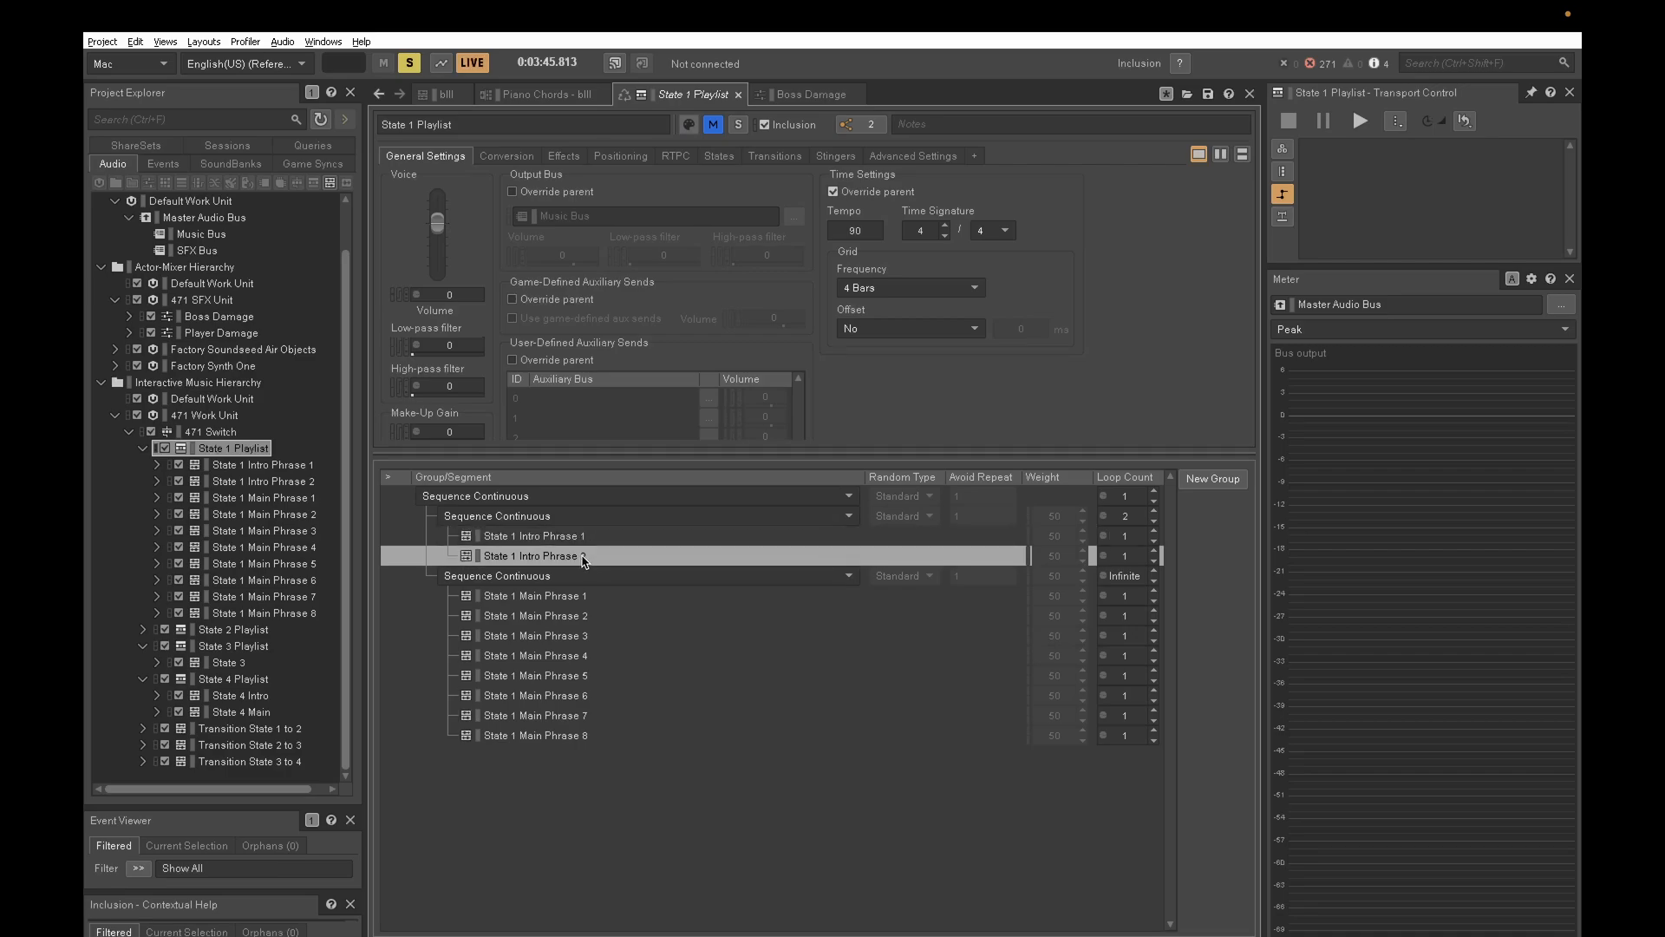
click(579, 598)
click(578, 616)
click(577, 636)
click(576, 656)
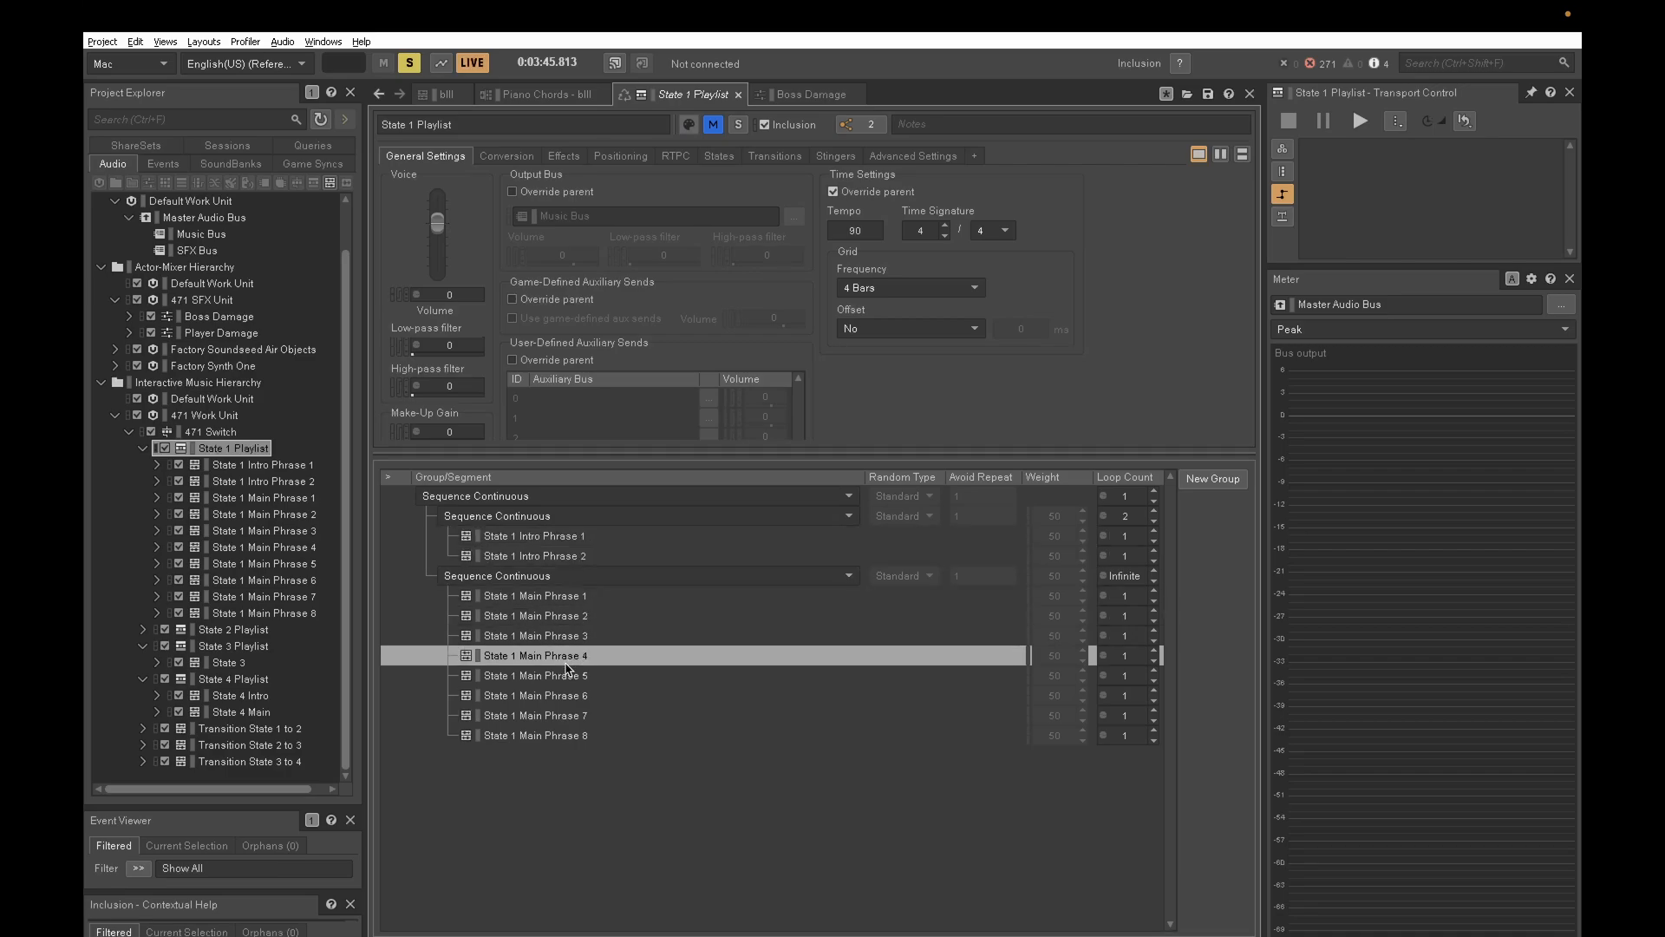
click(574, 676)
click(576, 695)
click(580, 715)
click(583, 735)
click(583, 716)
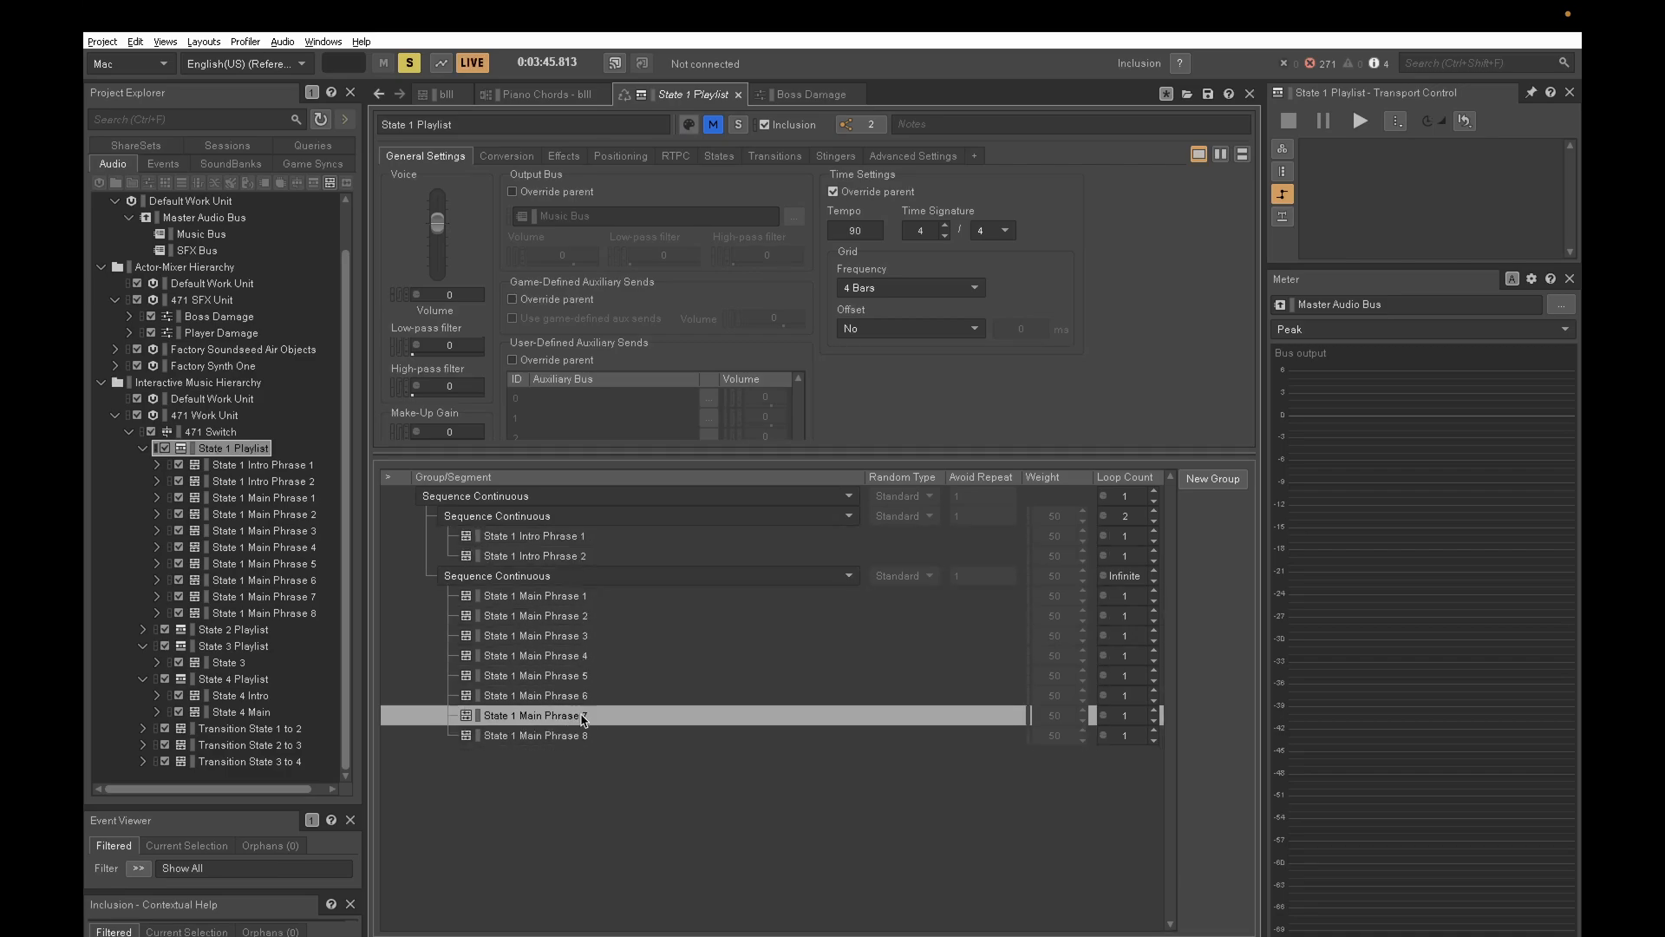
click(580, 676)
click(591, 637)
click(584, 598)
click(580, 635)
click(586, 676)
click(577, 715)
- Inspect the track inside State 1 Intro Phrase 1 and view each State 1 segment's waveform through Main Phrase 8
click(157, 464)
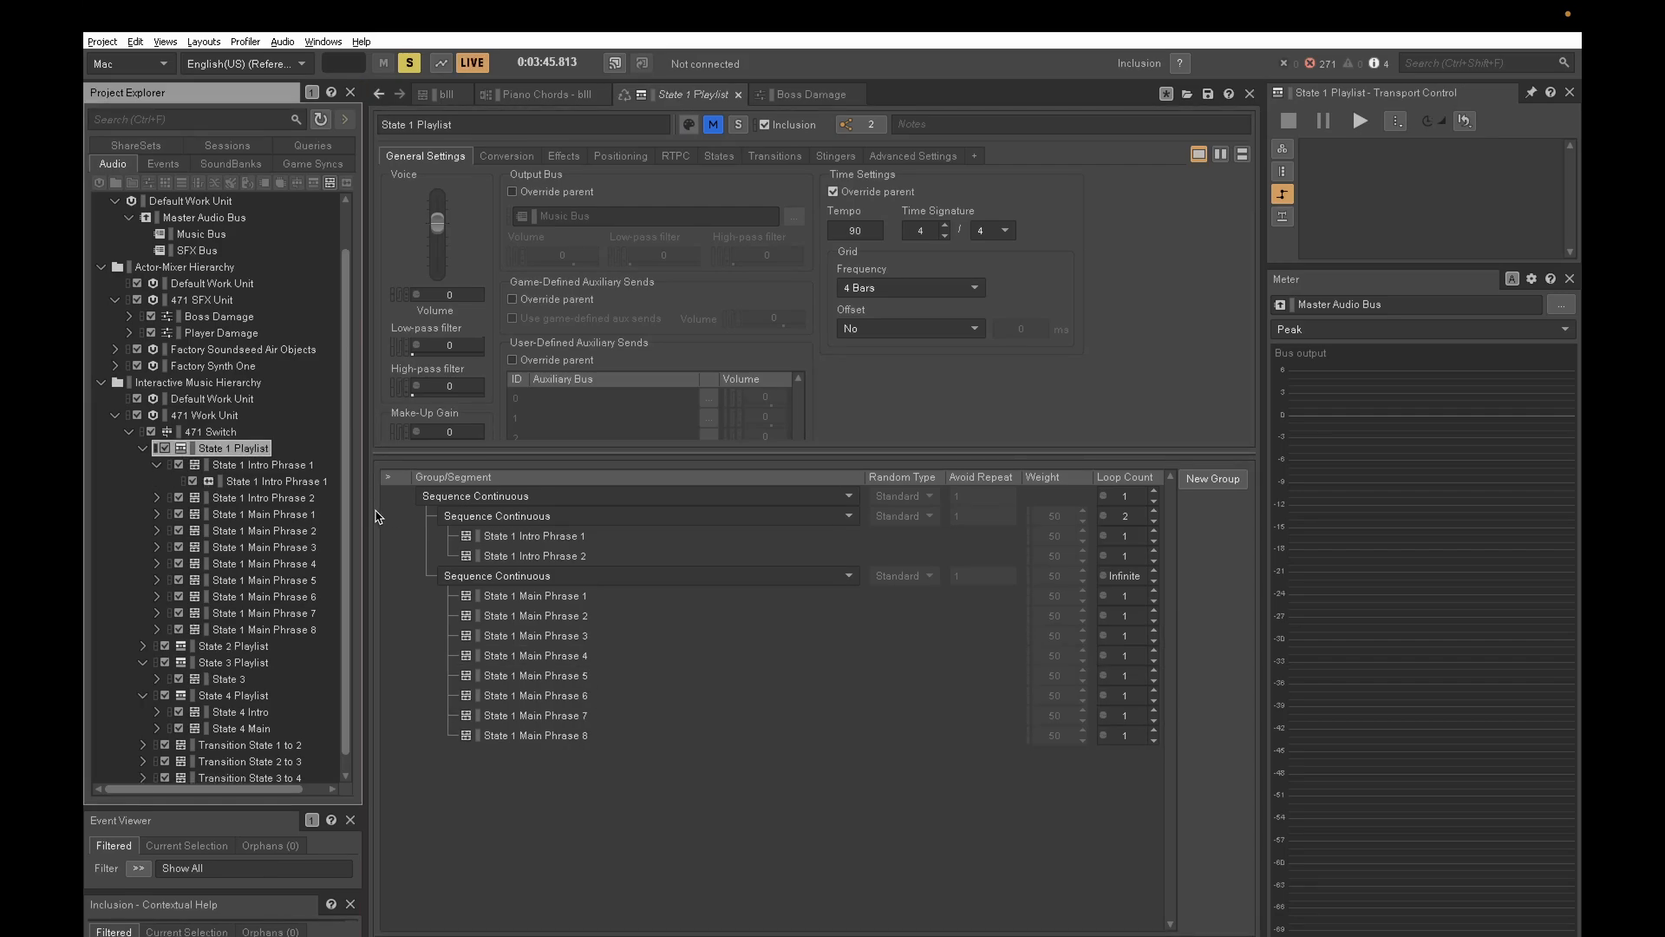
click(269, 482)
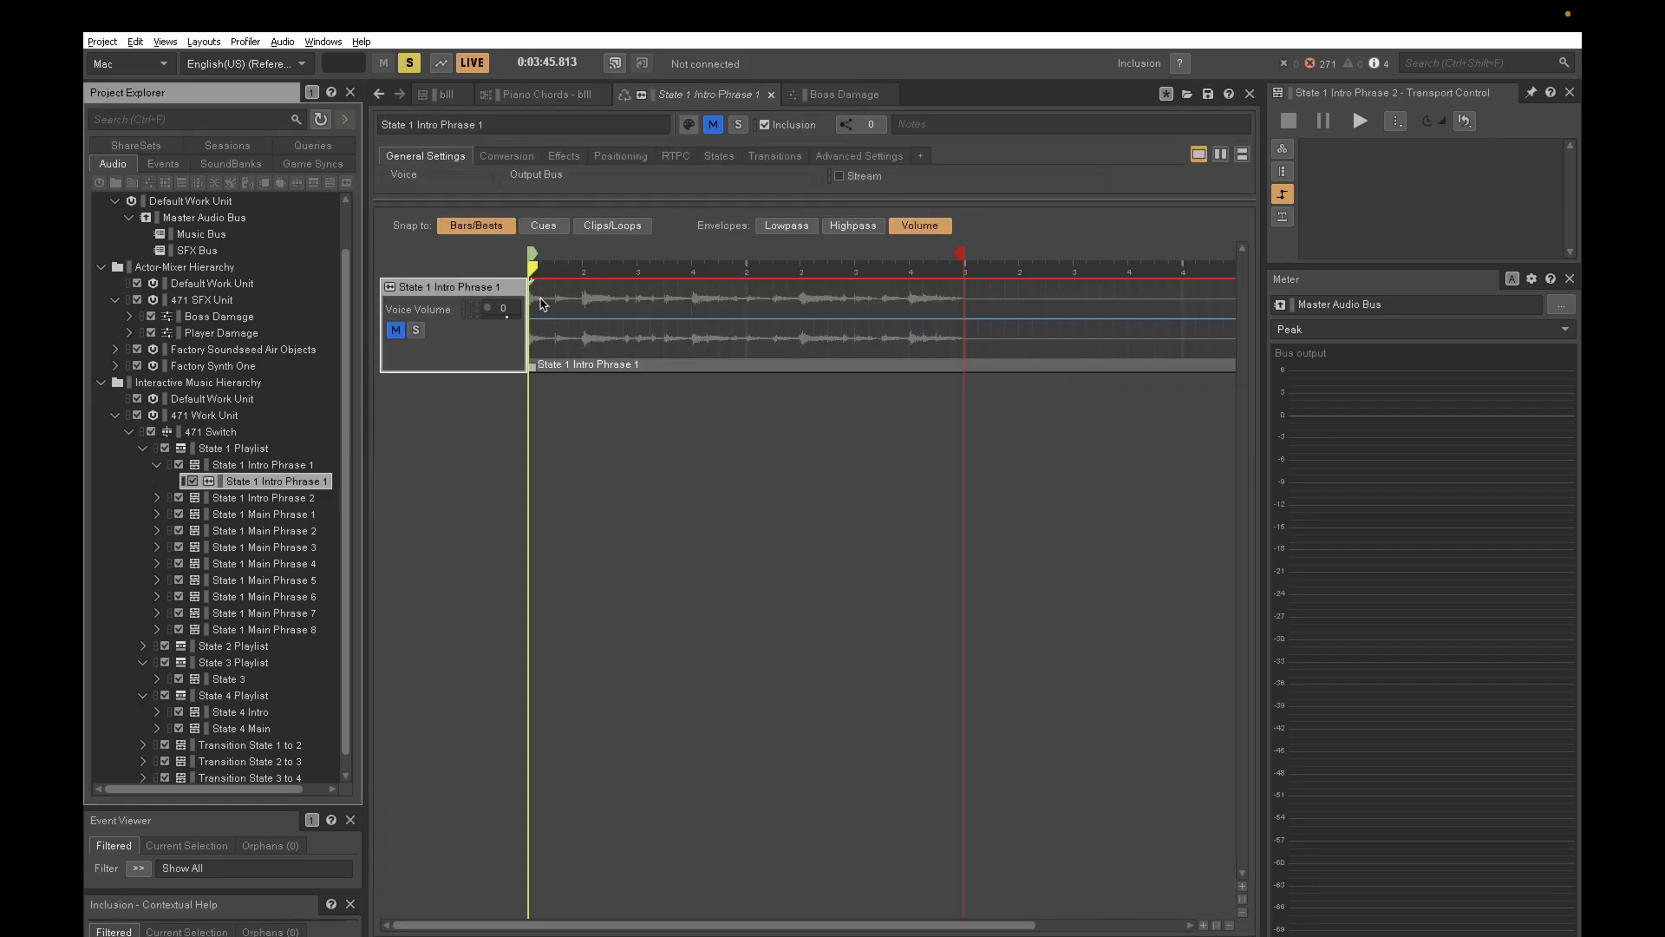
click(240, 499)
click(241, 519)
click(243, 544)
click(249, 560)
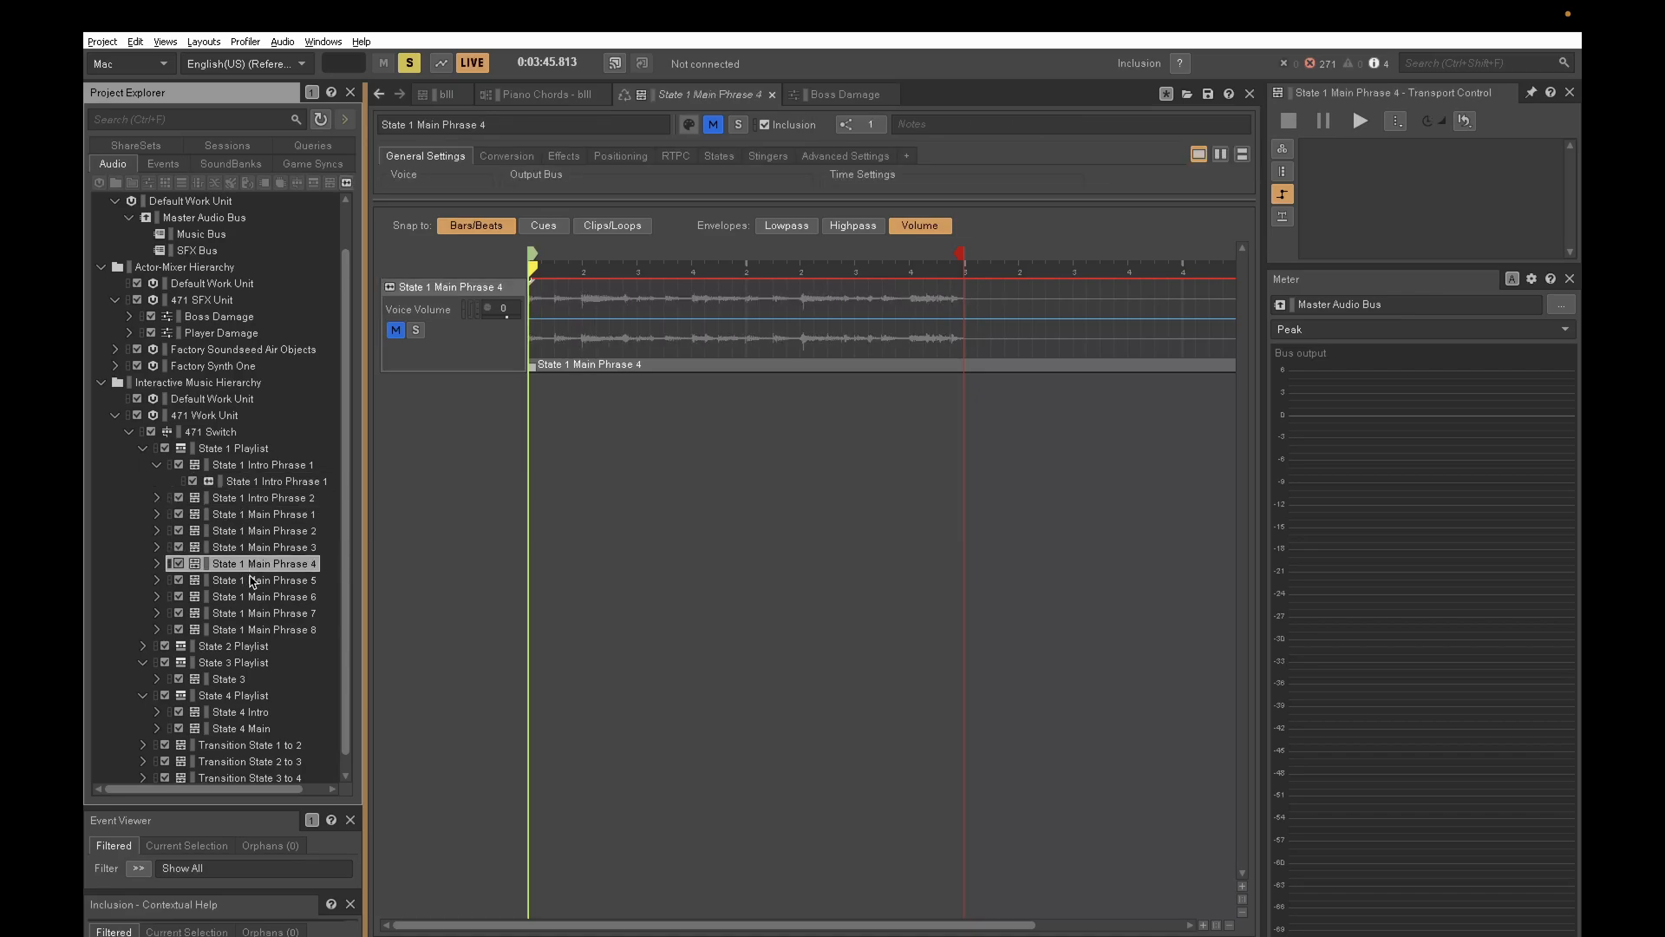
click(250, 578)
click(253, 598)
click(257, 613)
click(258, 630)
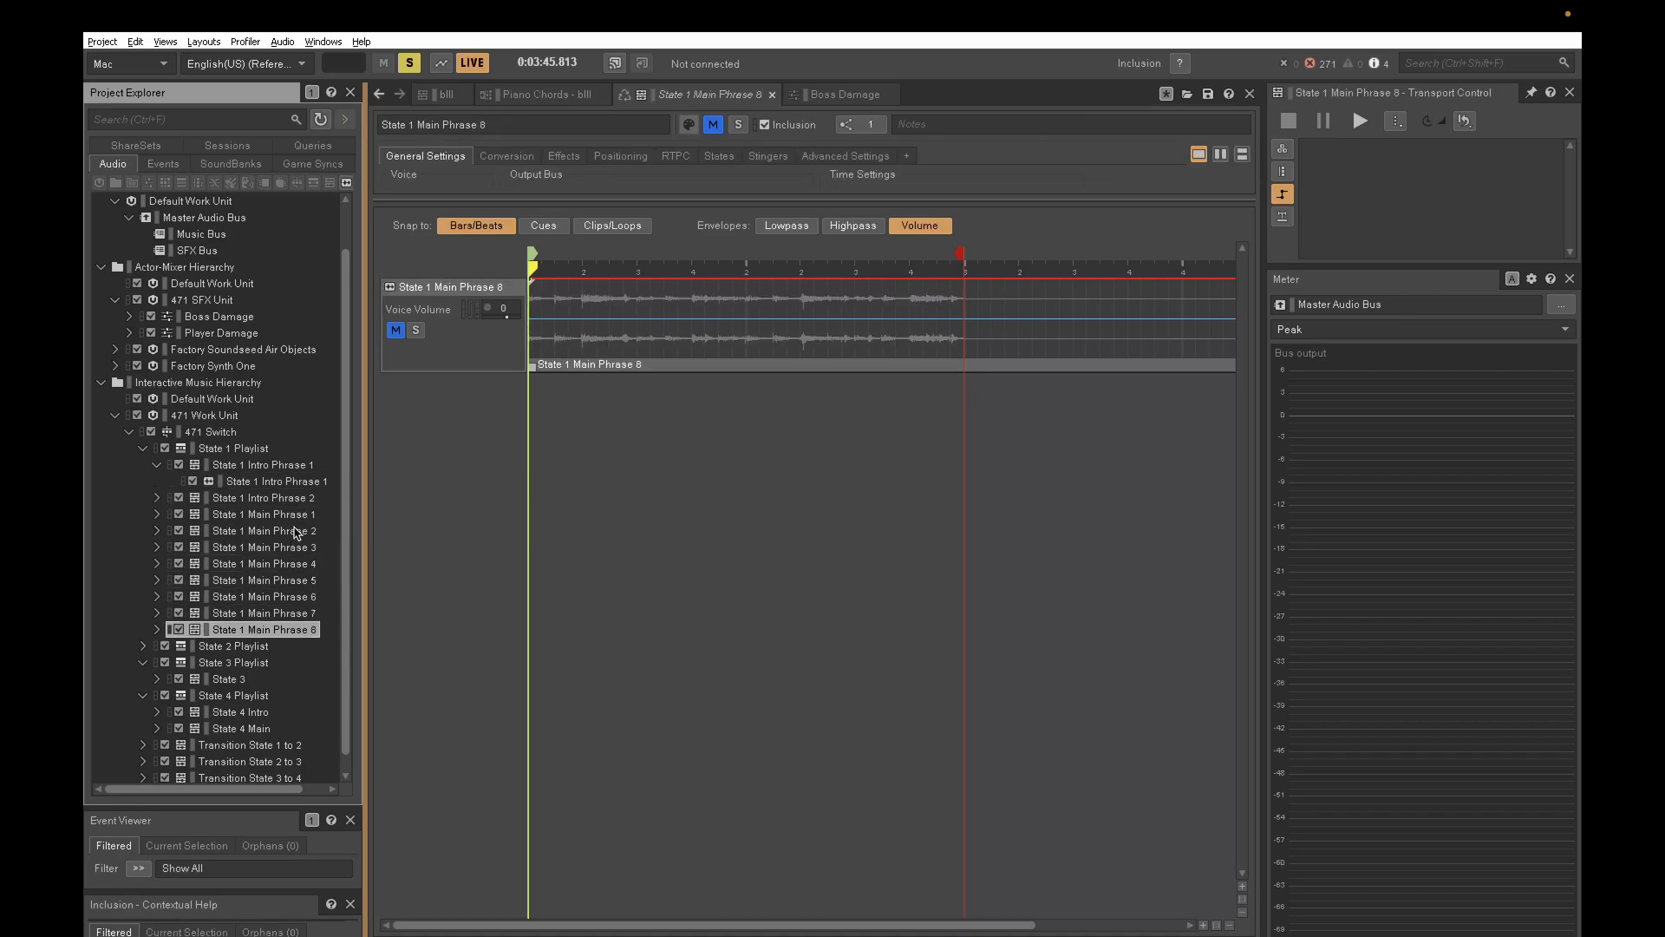
click(157, 465)
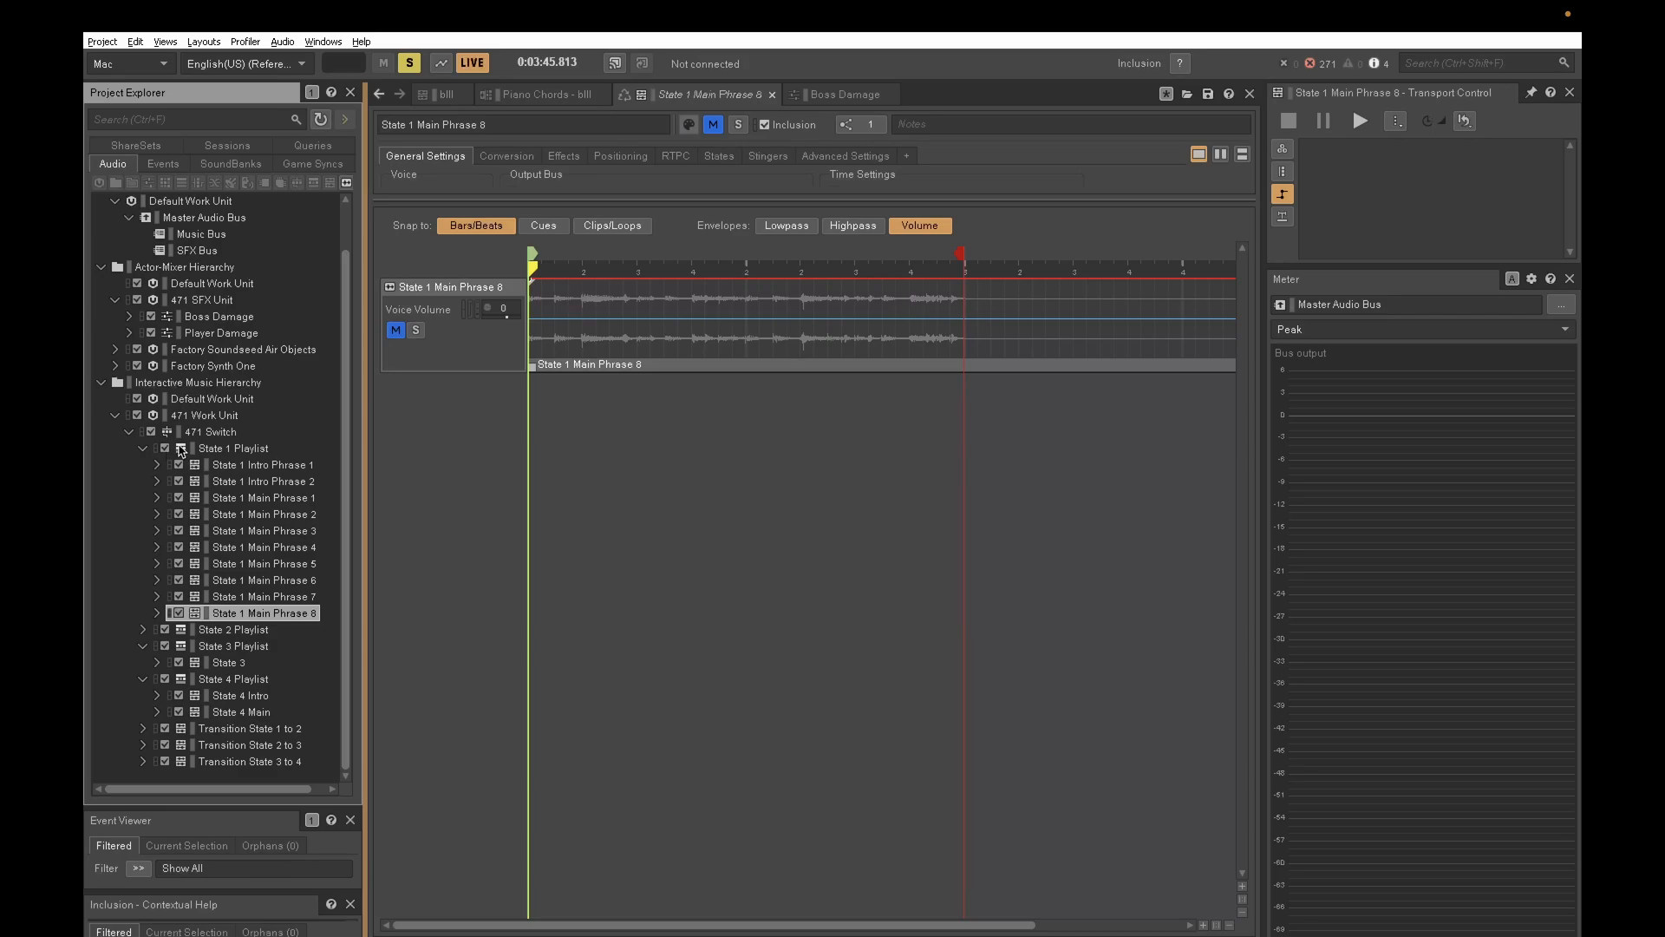
- Show the transition from State 1 Playlist to State 2 Playlist in the 471 Switch's transition settings
click(227, 433)
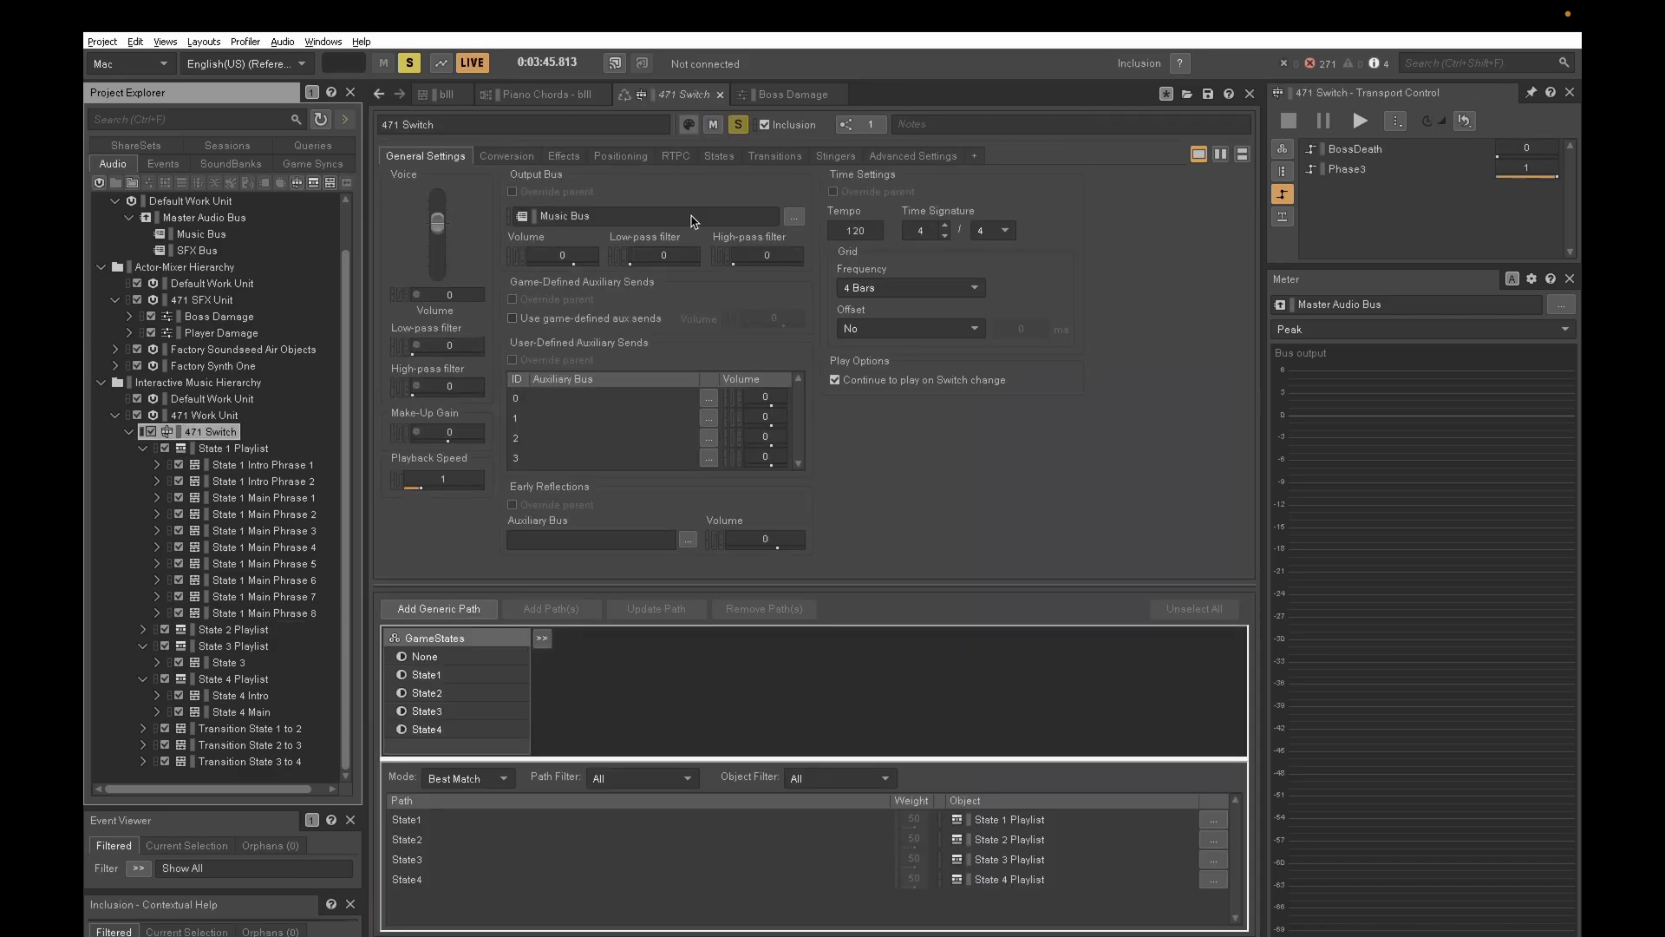
click(777, 158)
click(718, 217)
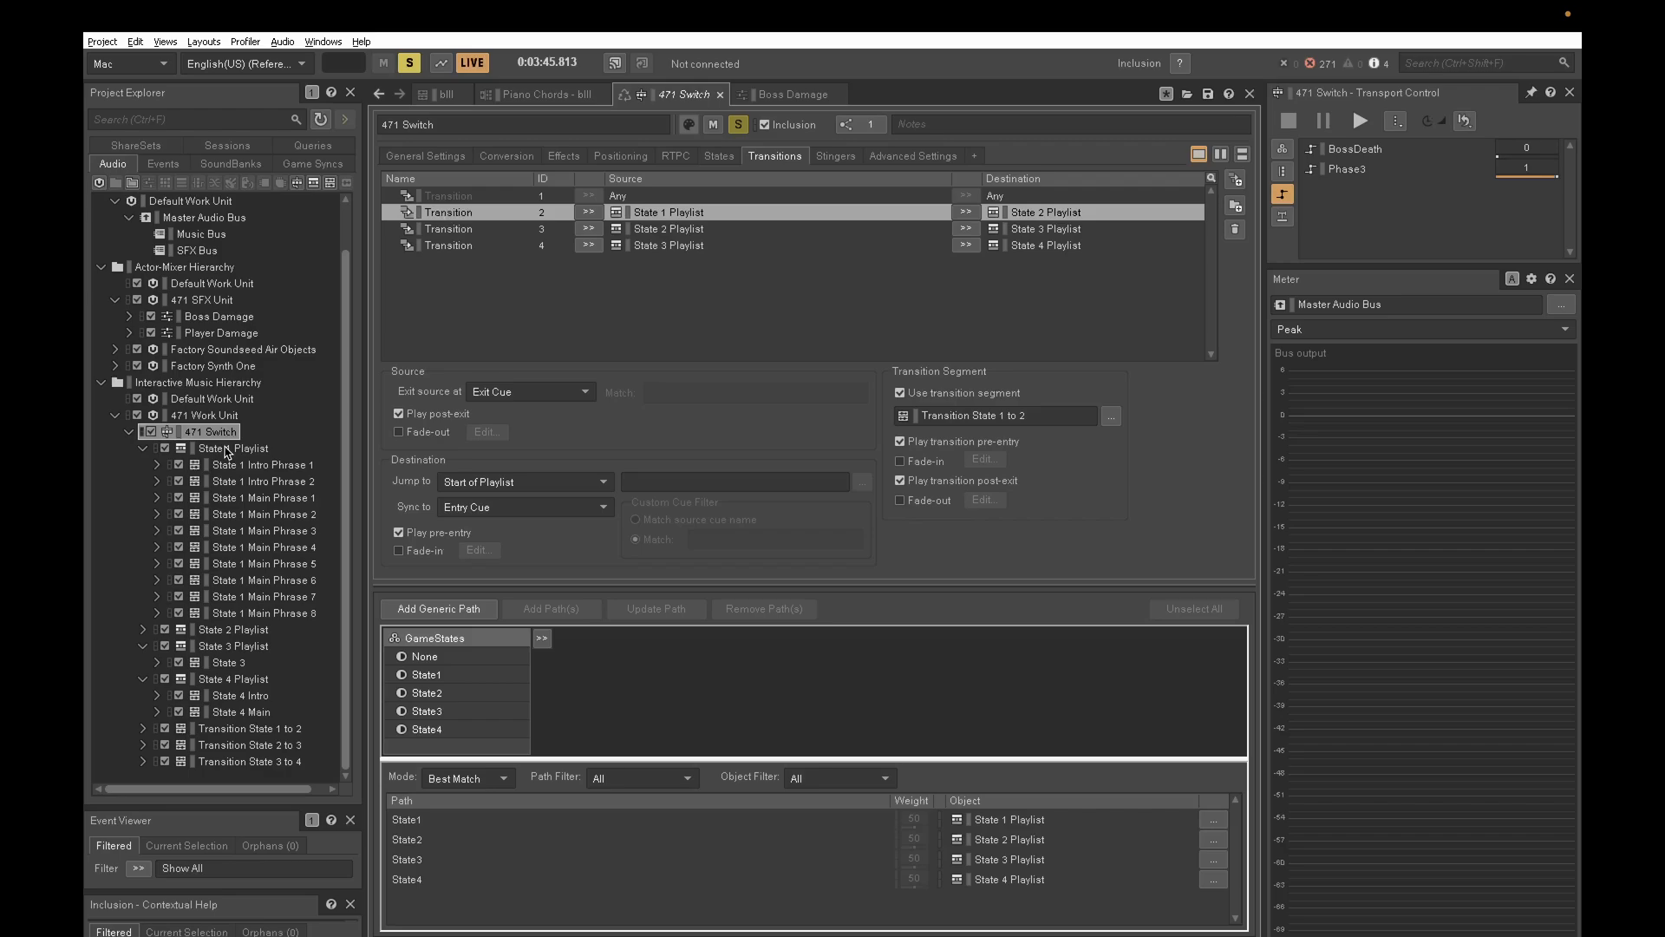
- Expand State 2 Playlist in the project hierarchy and open its group and segment sequence in the editor
click(143, 631)
scroll(173, 394, down, 6)
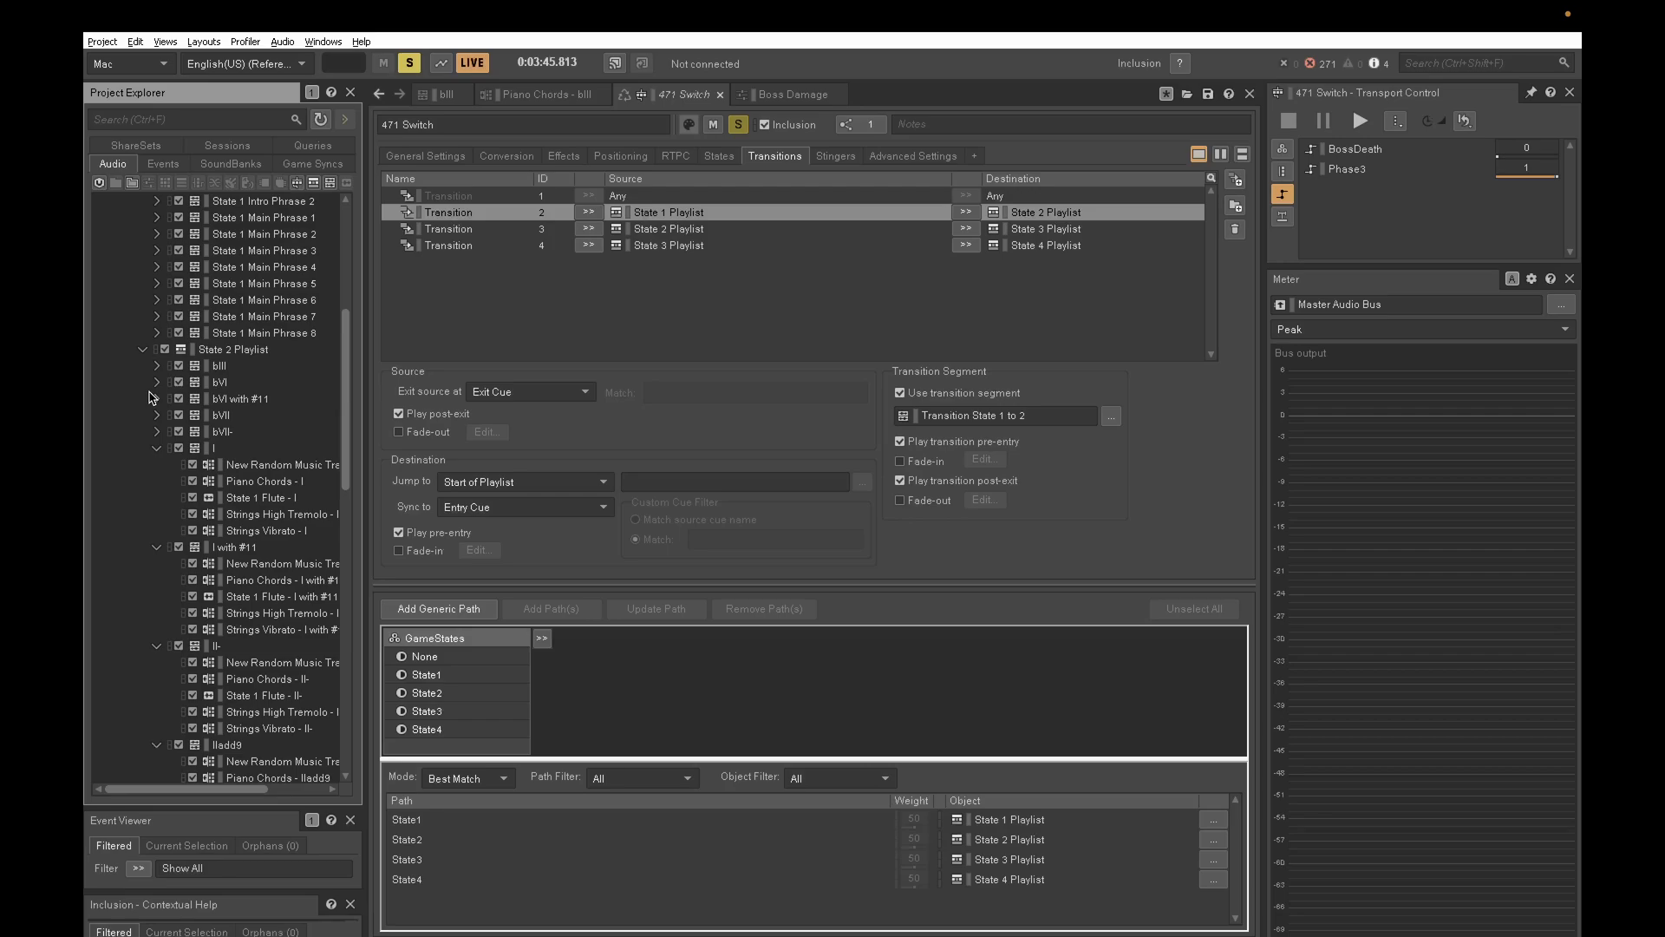
click(213, 351)
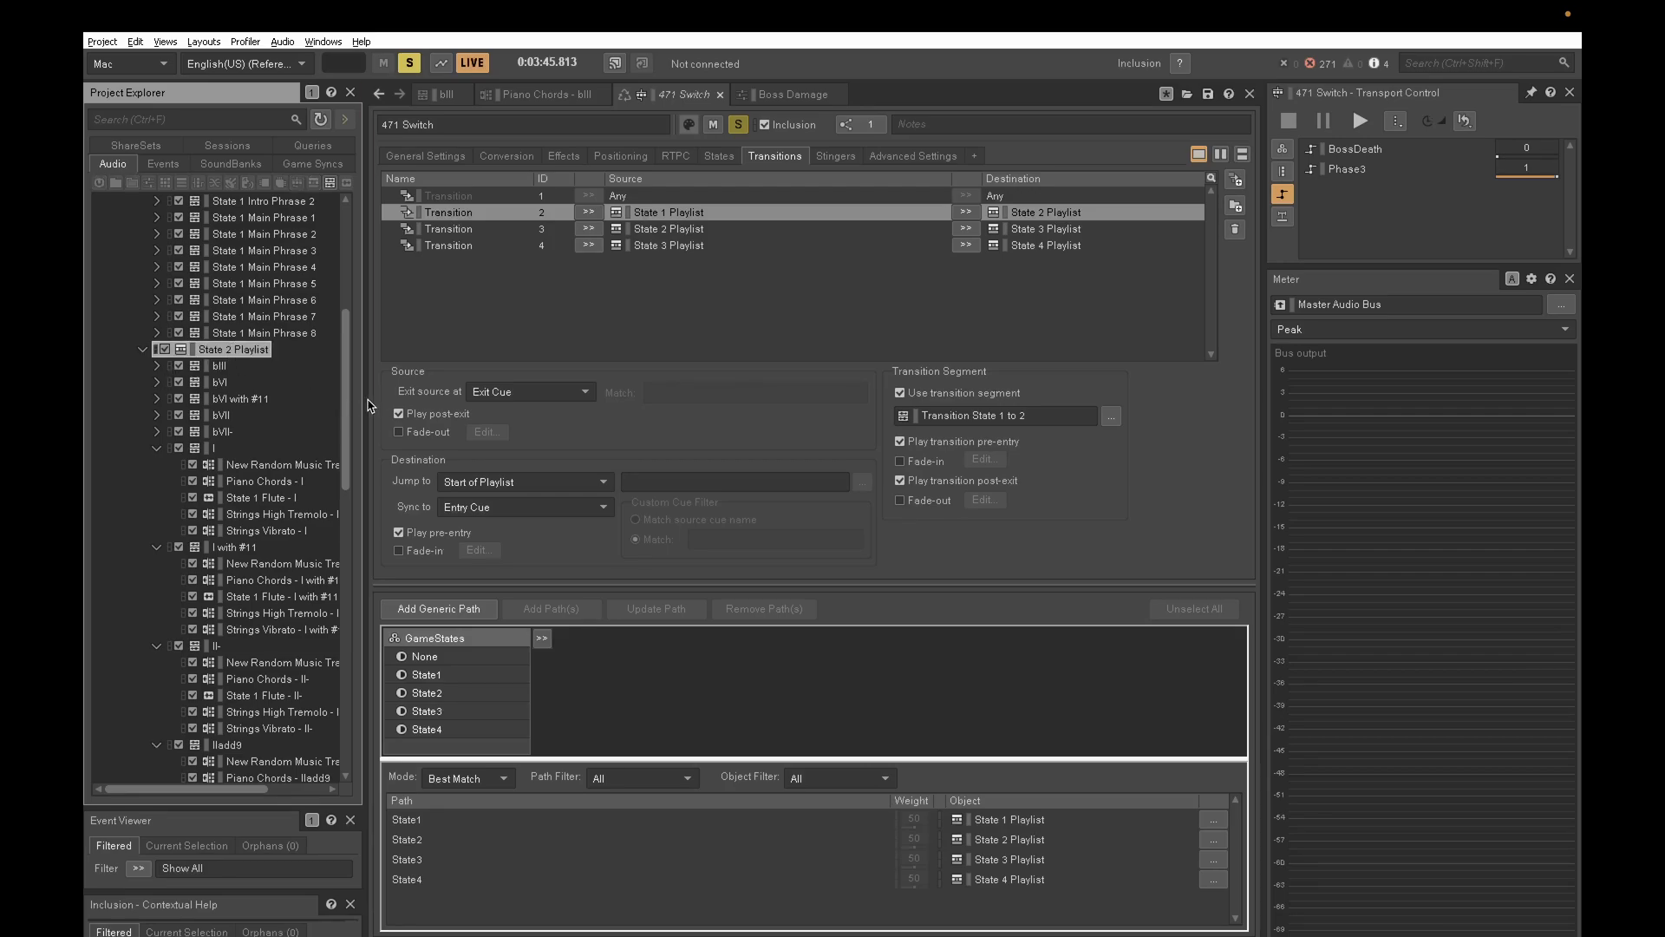
double_click(230, 350)
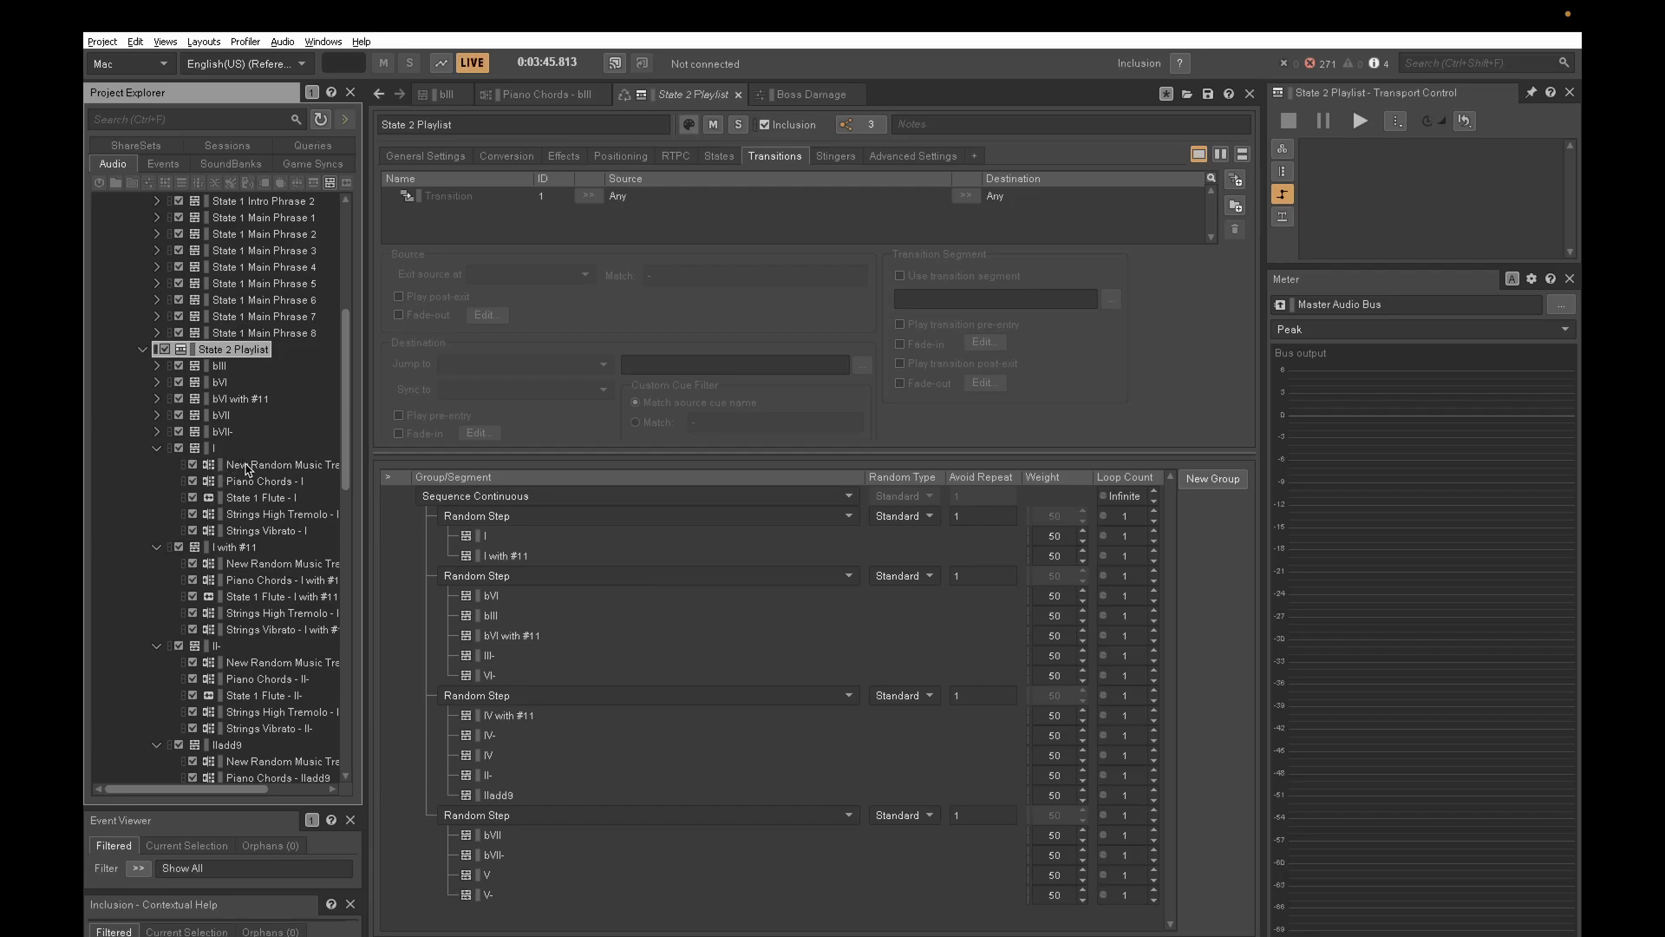
- Solo the New Random Music Track of segment I and audition its 471 Draft 2 marimba 1 sub-track with forced usage
click(274, 467)
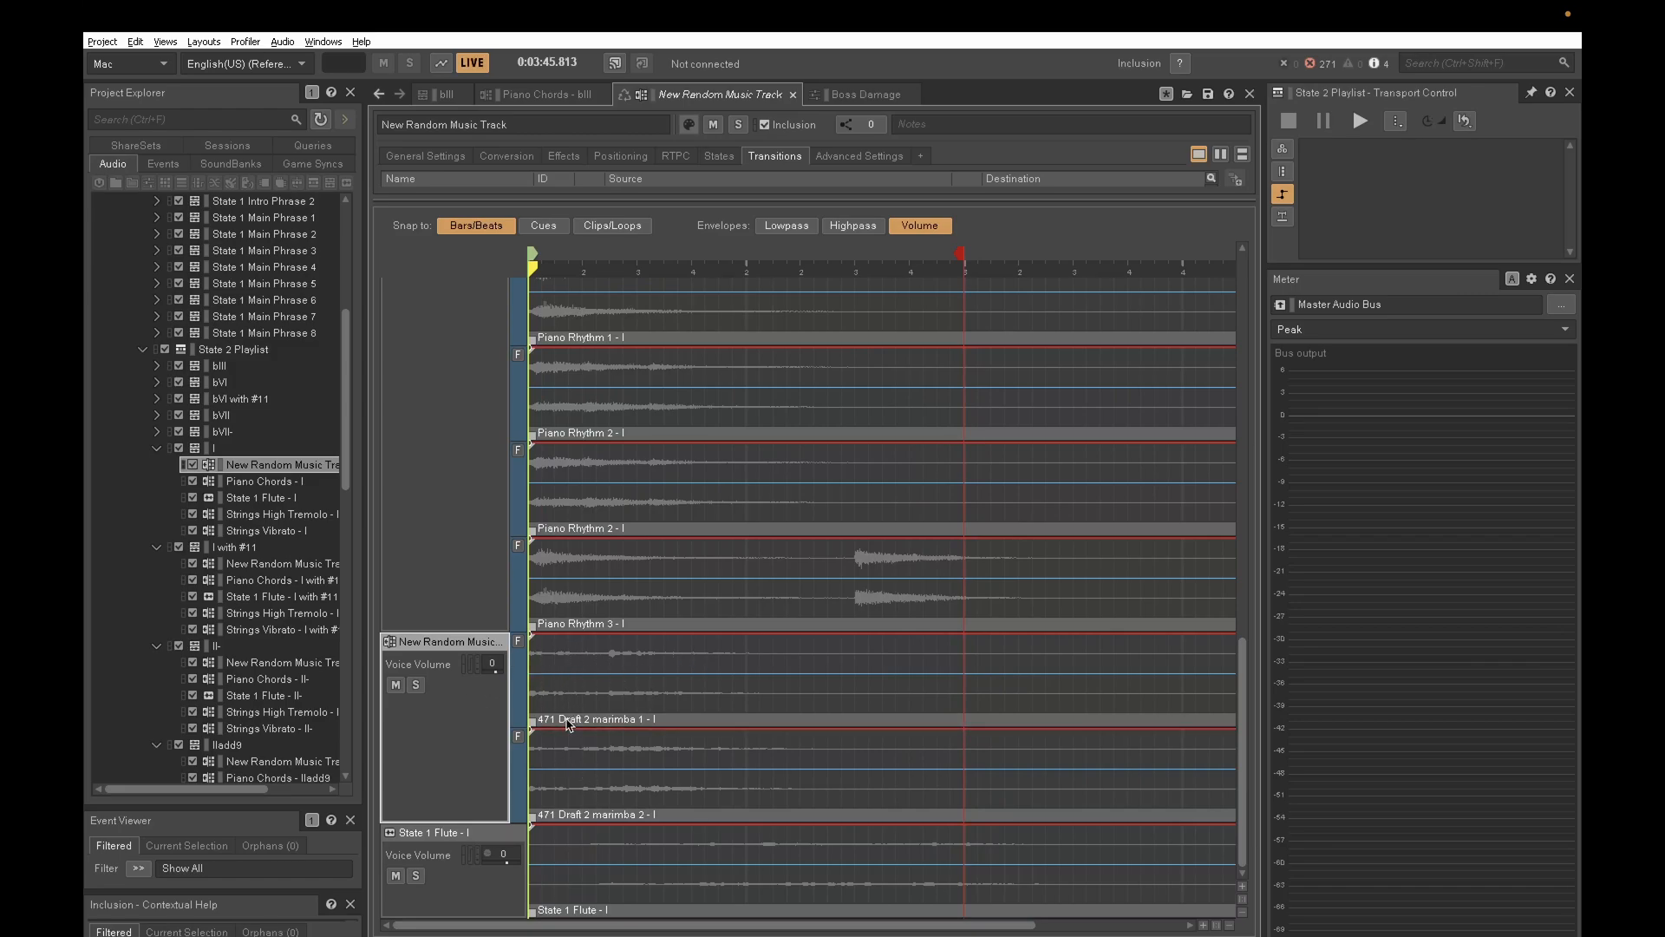
click(415, 685)
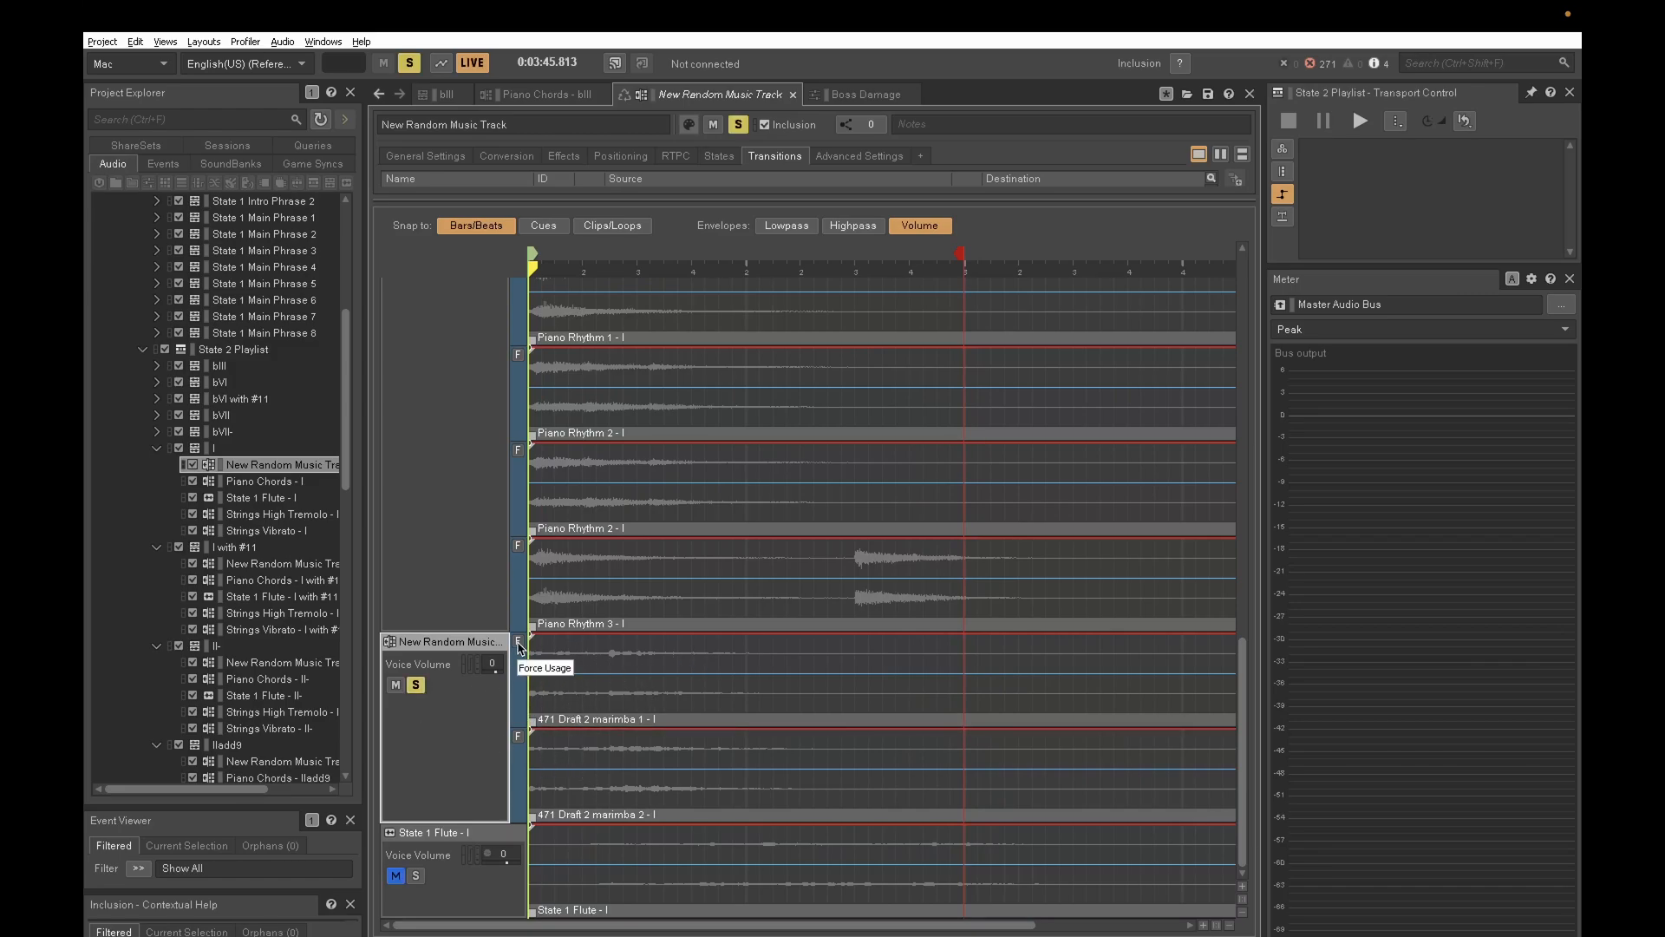
click(518, 641)
key(space)
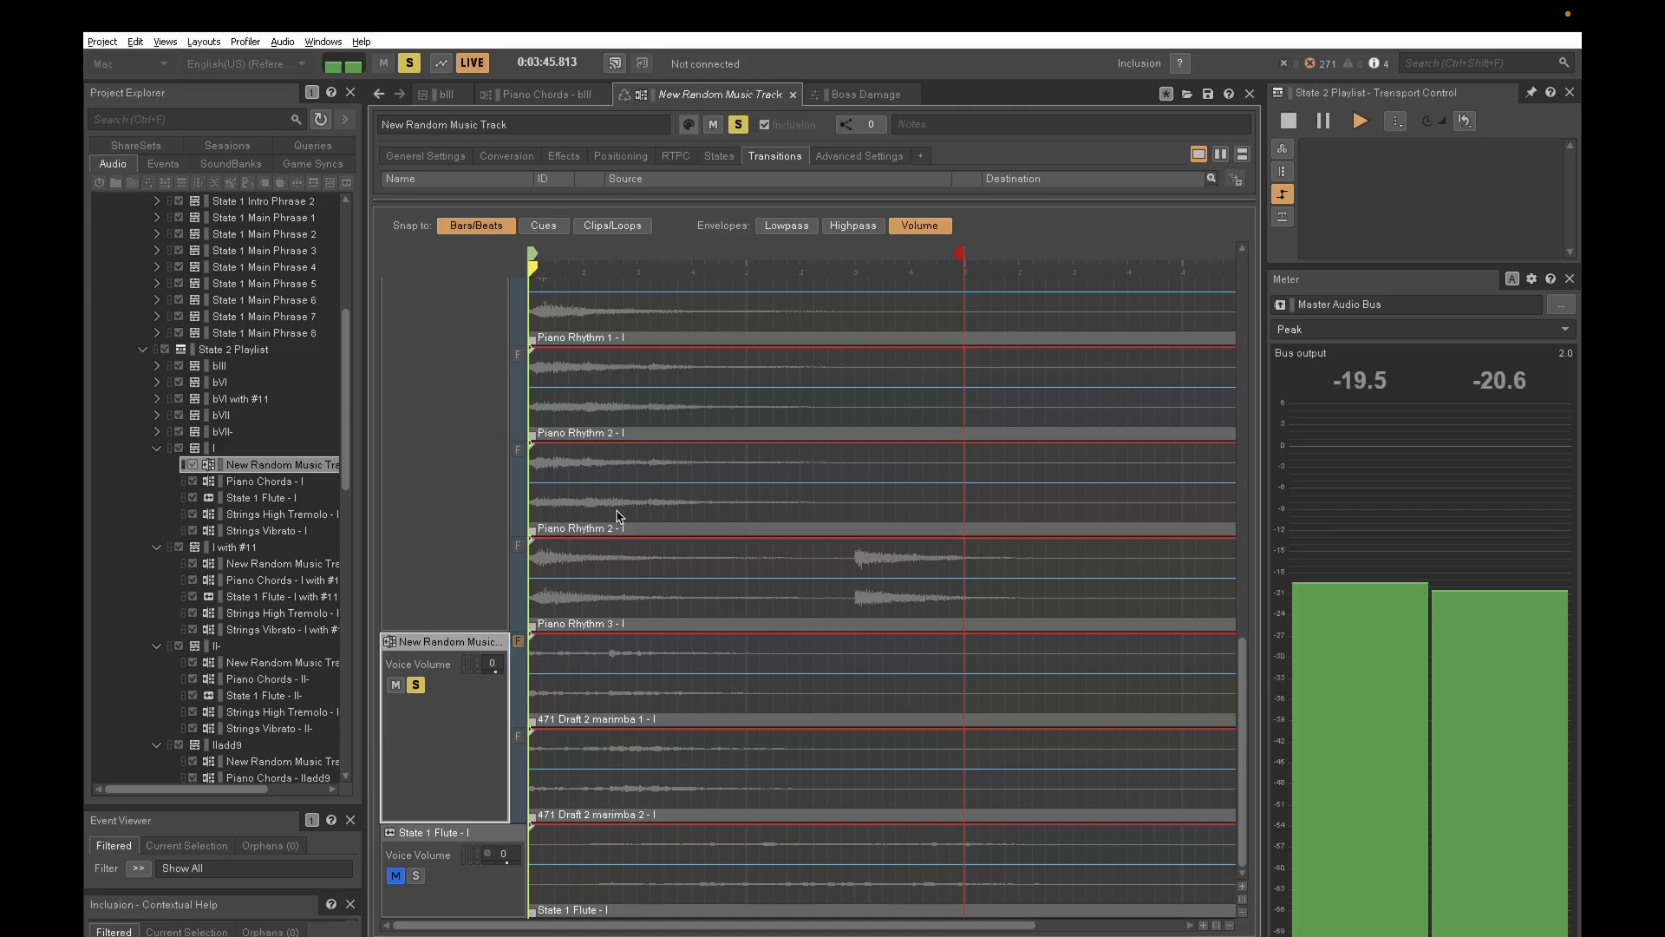
key(space)
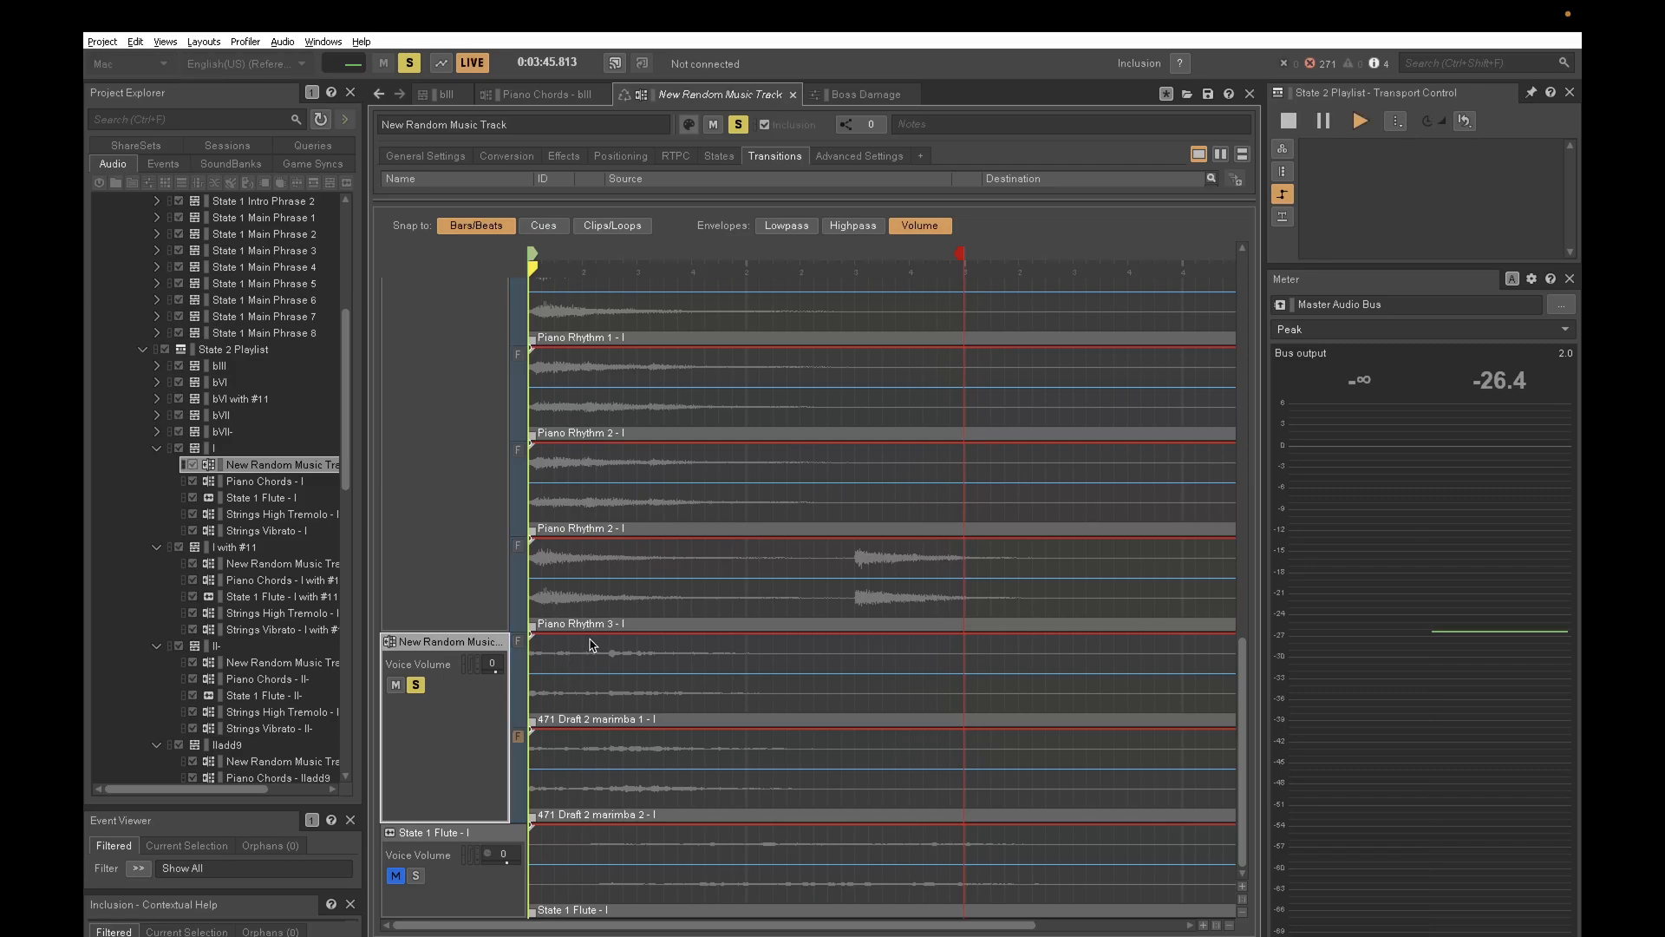
- Audition the 471 Draft 2 marimba 2 sub-track with forced usage and clear the random track's solo
key(space)
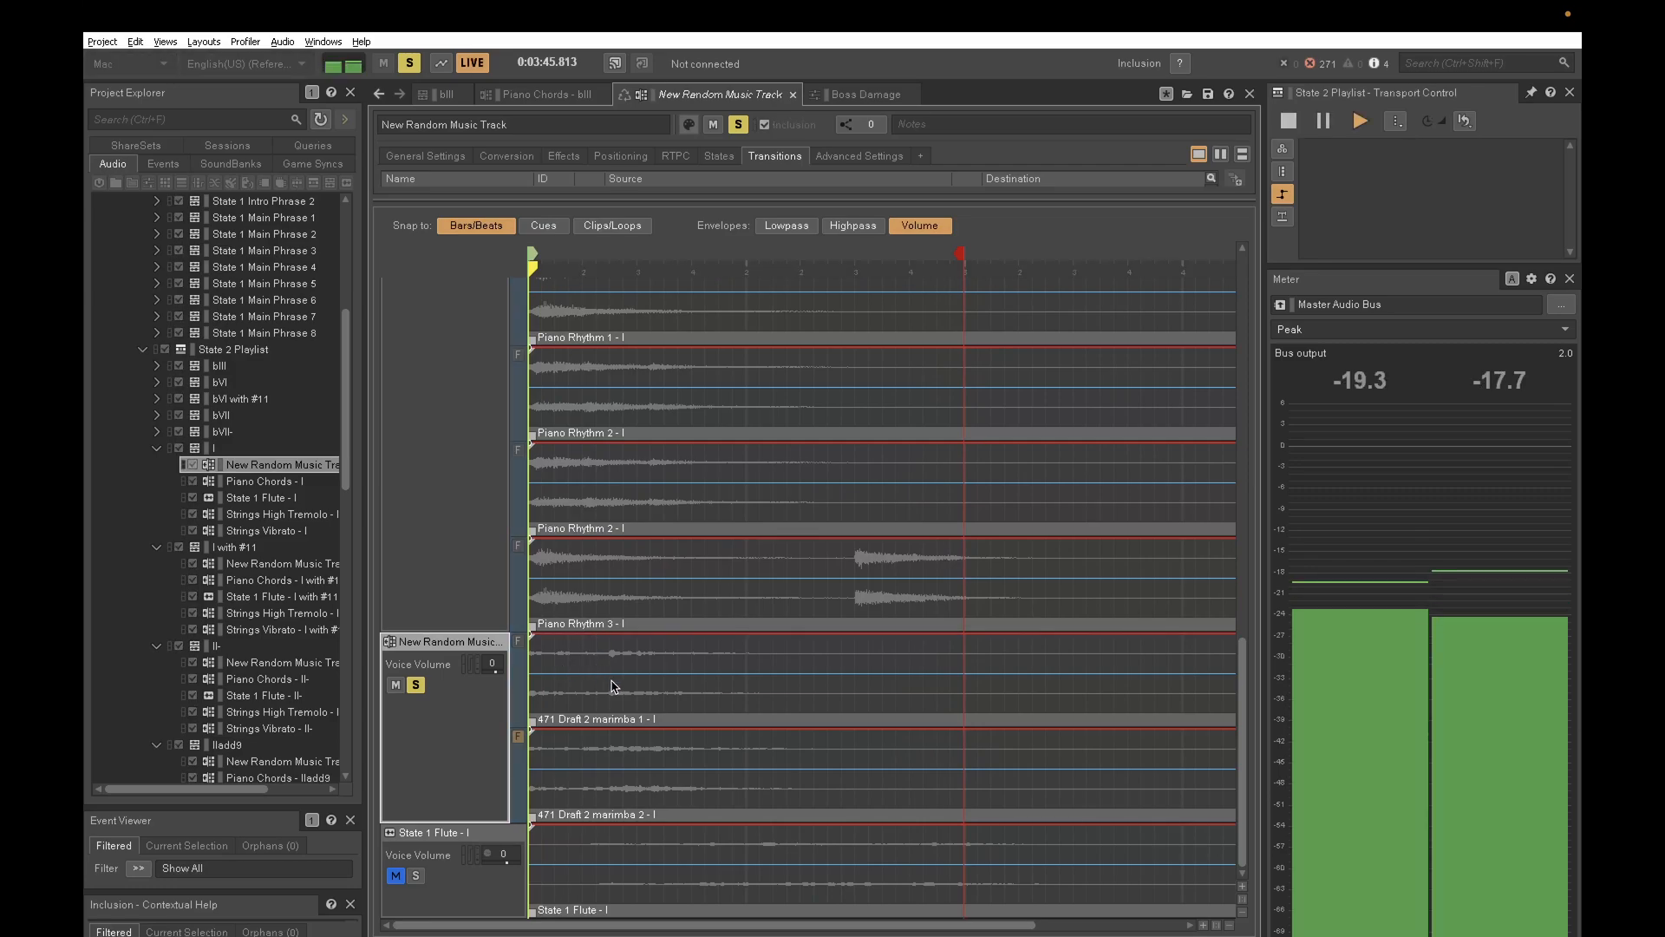
key(space)
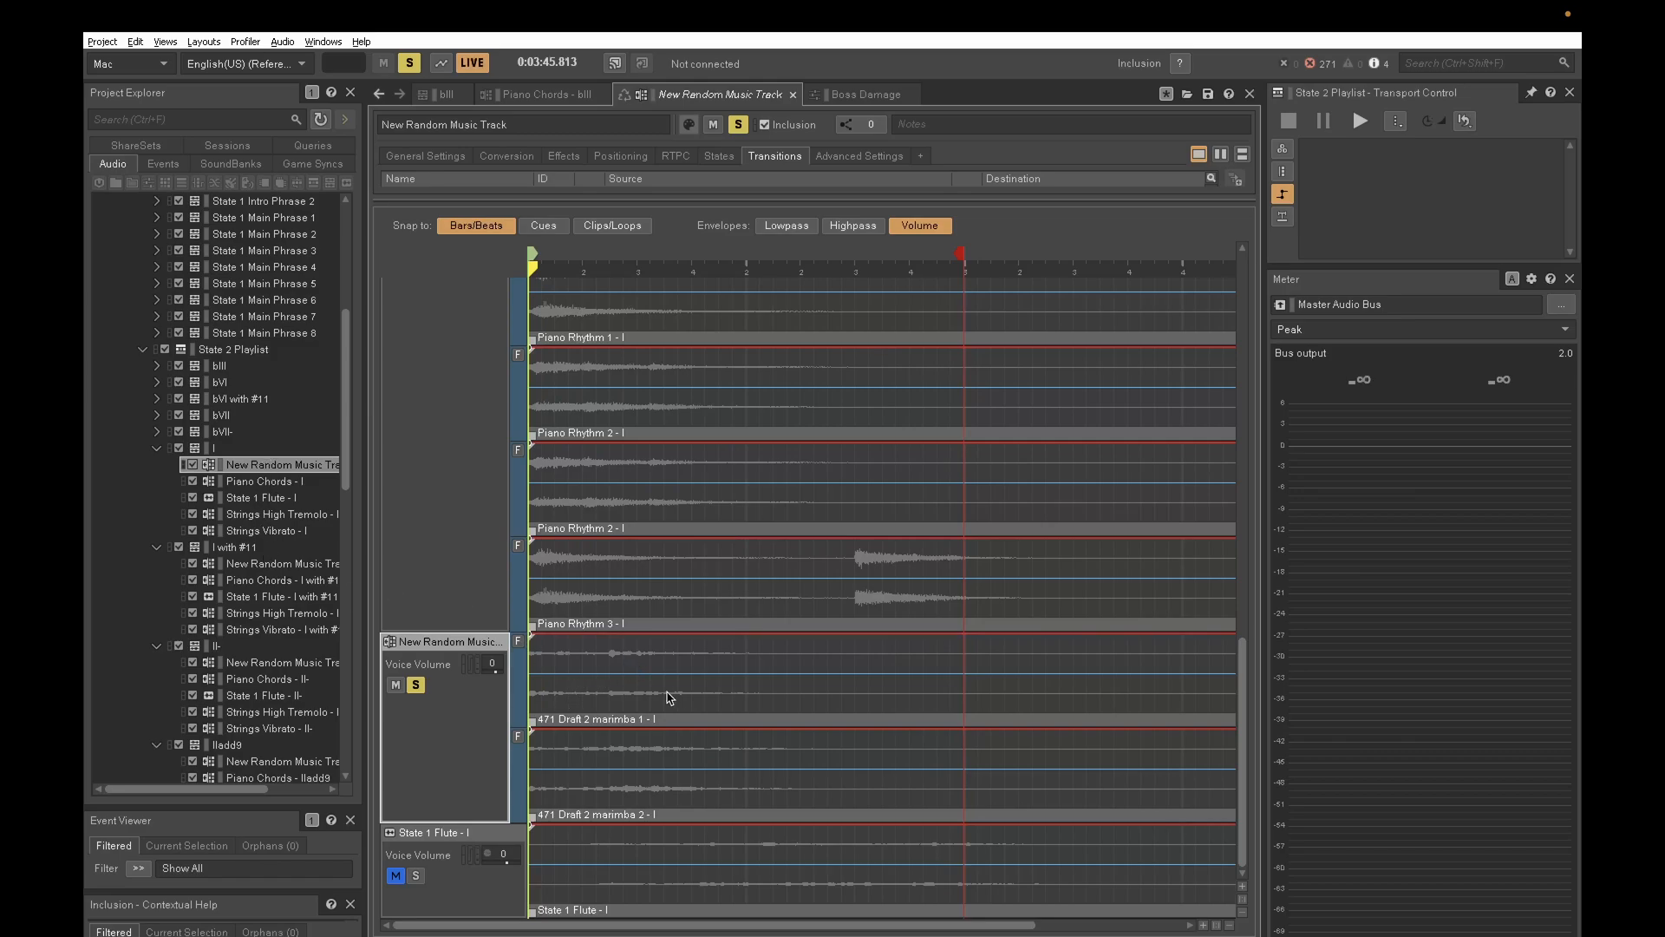
click(621, 689)
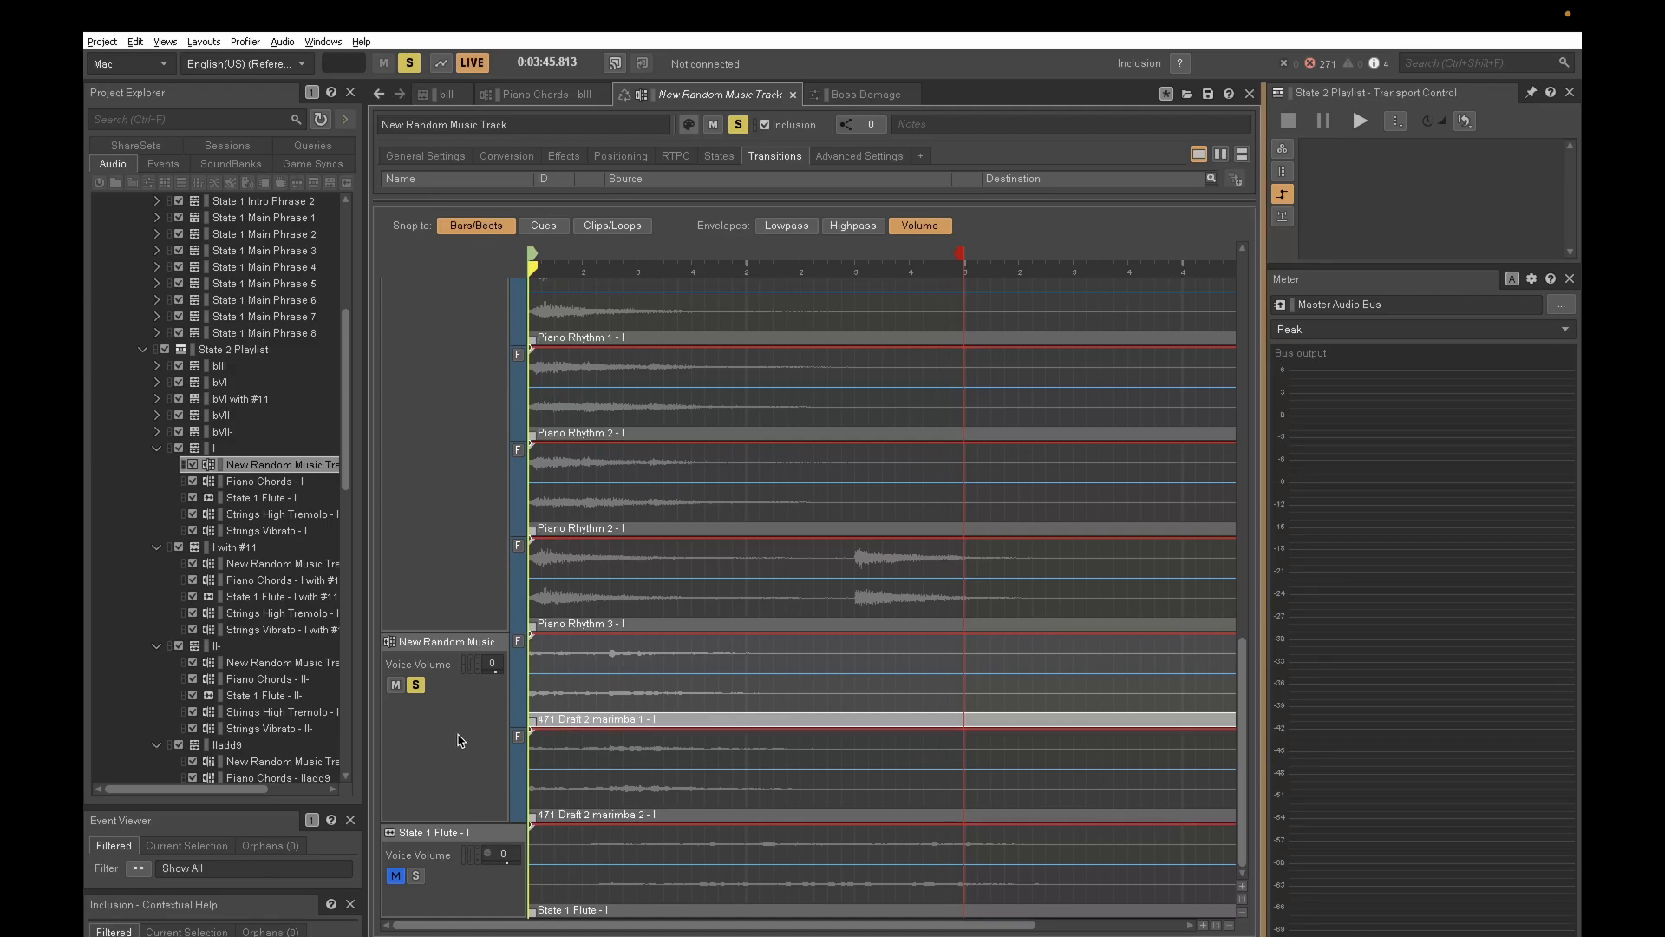
click(415, 686)
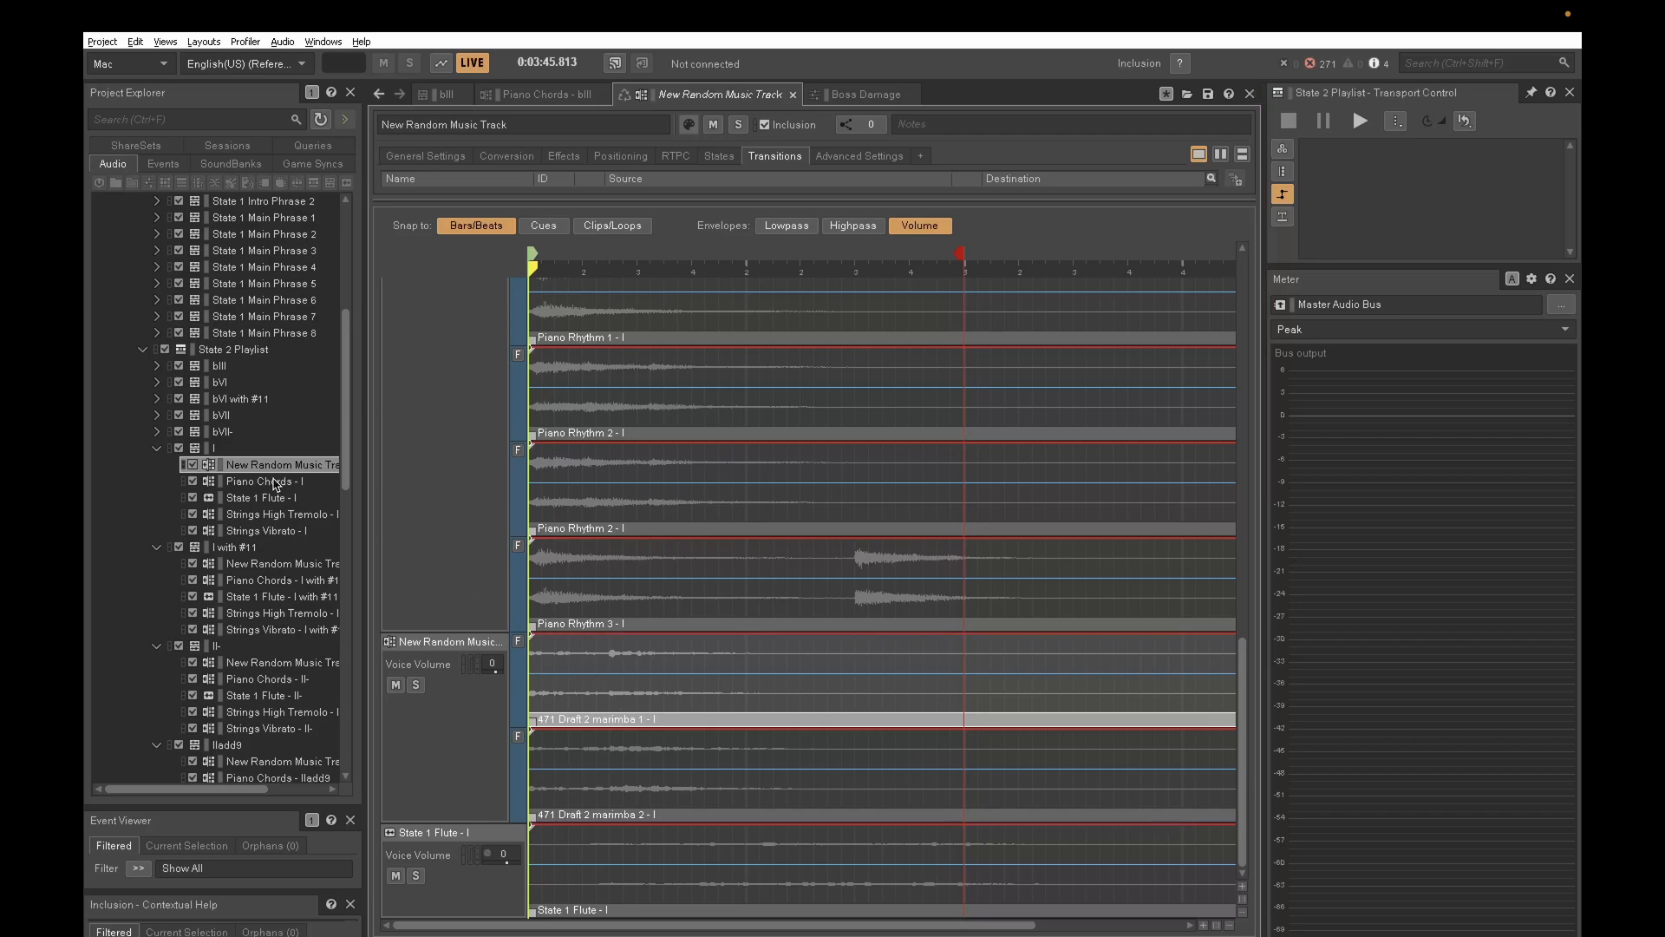
- Examine the Piano Rhythm 1, 2 and 3 sub-tracks in the Piano Chords - I track
click(273, 481)
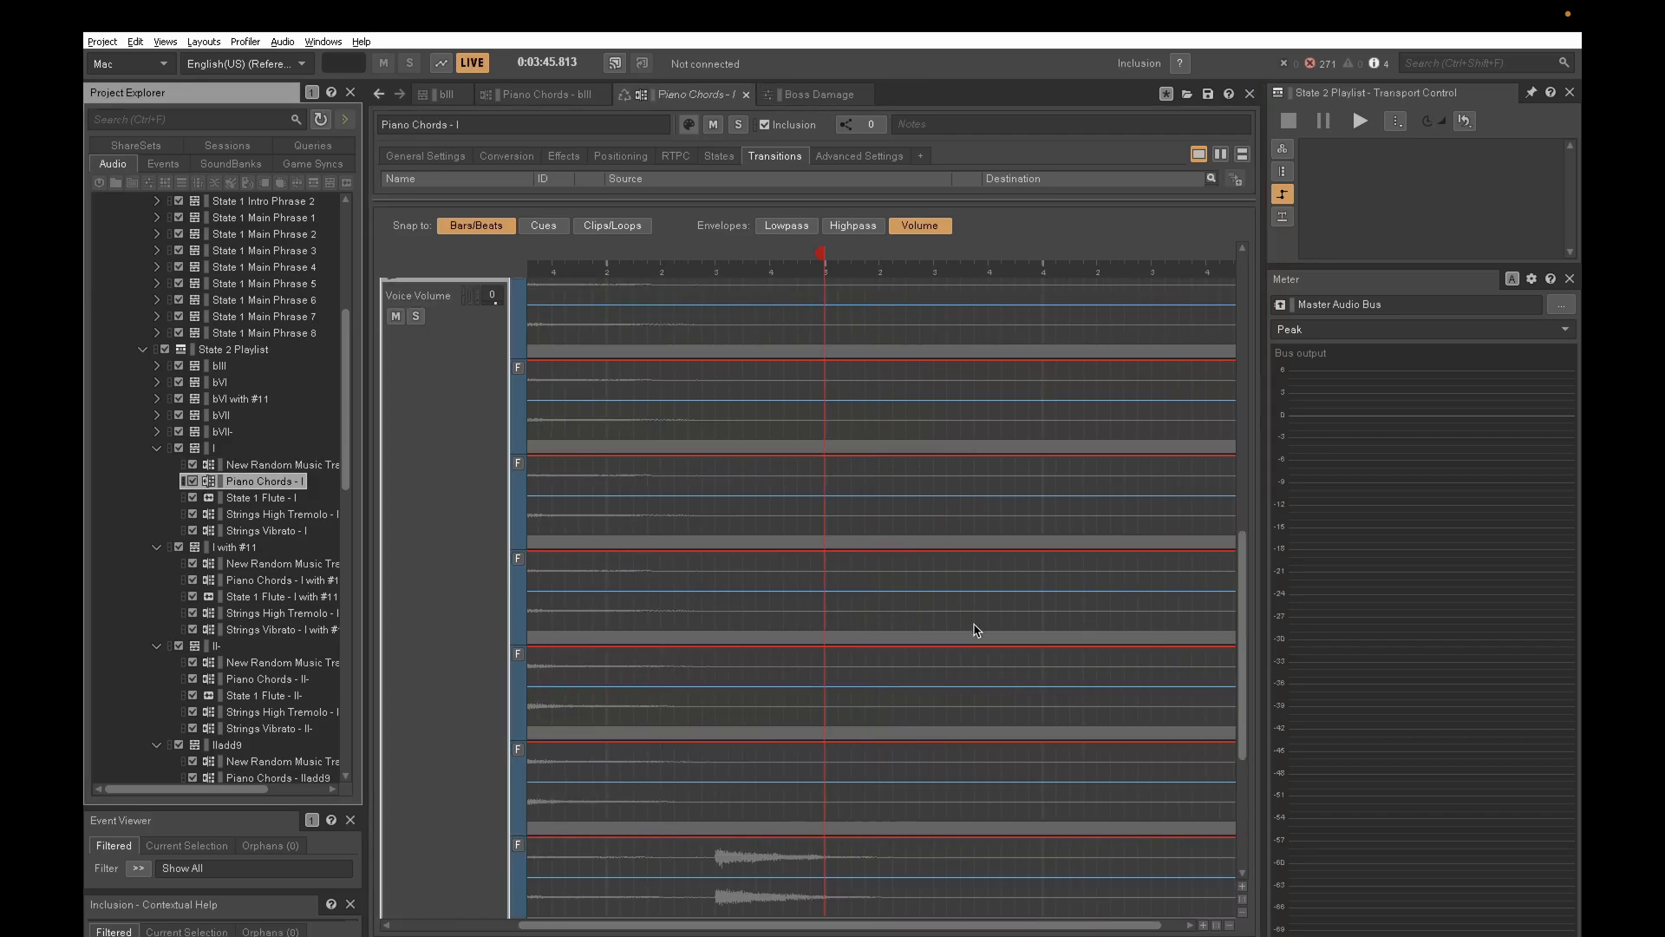
drag(1249, 666, 1212, 664)
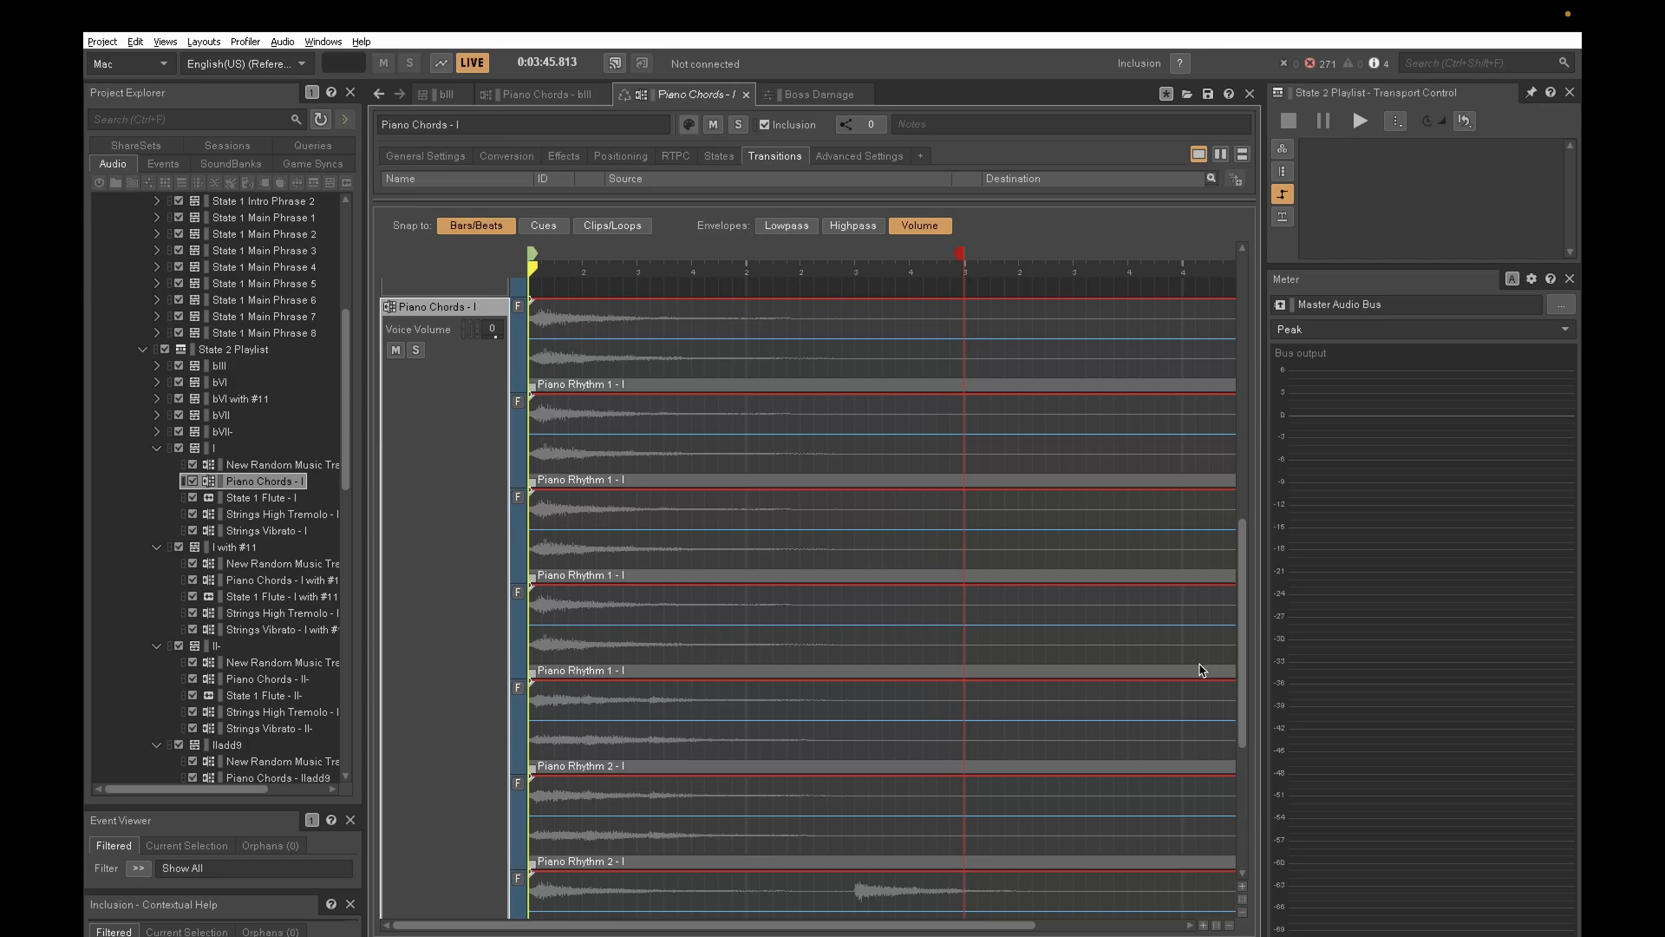
mouse_move(1238, 575)
mouse_down()
mouse_move(1242, 611)
mouse_move(1249, 580)
mouse_up()
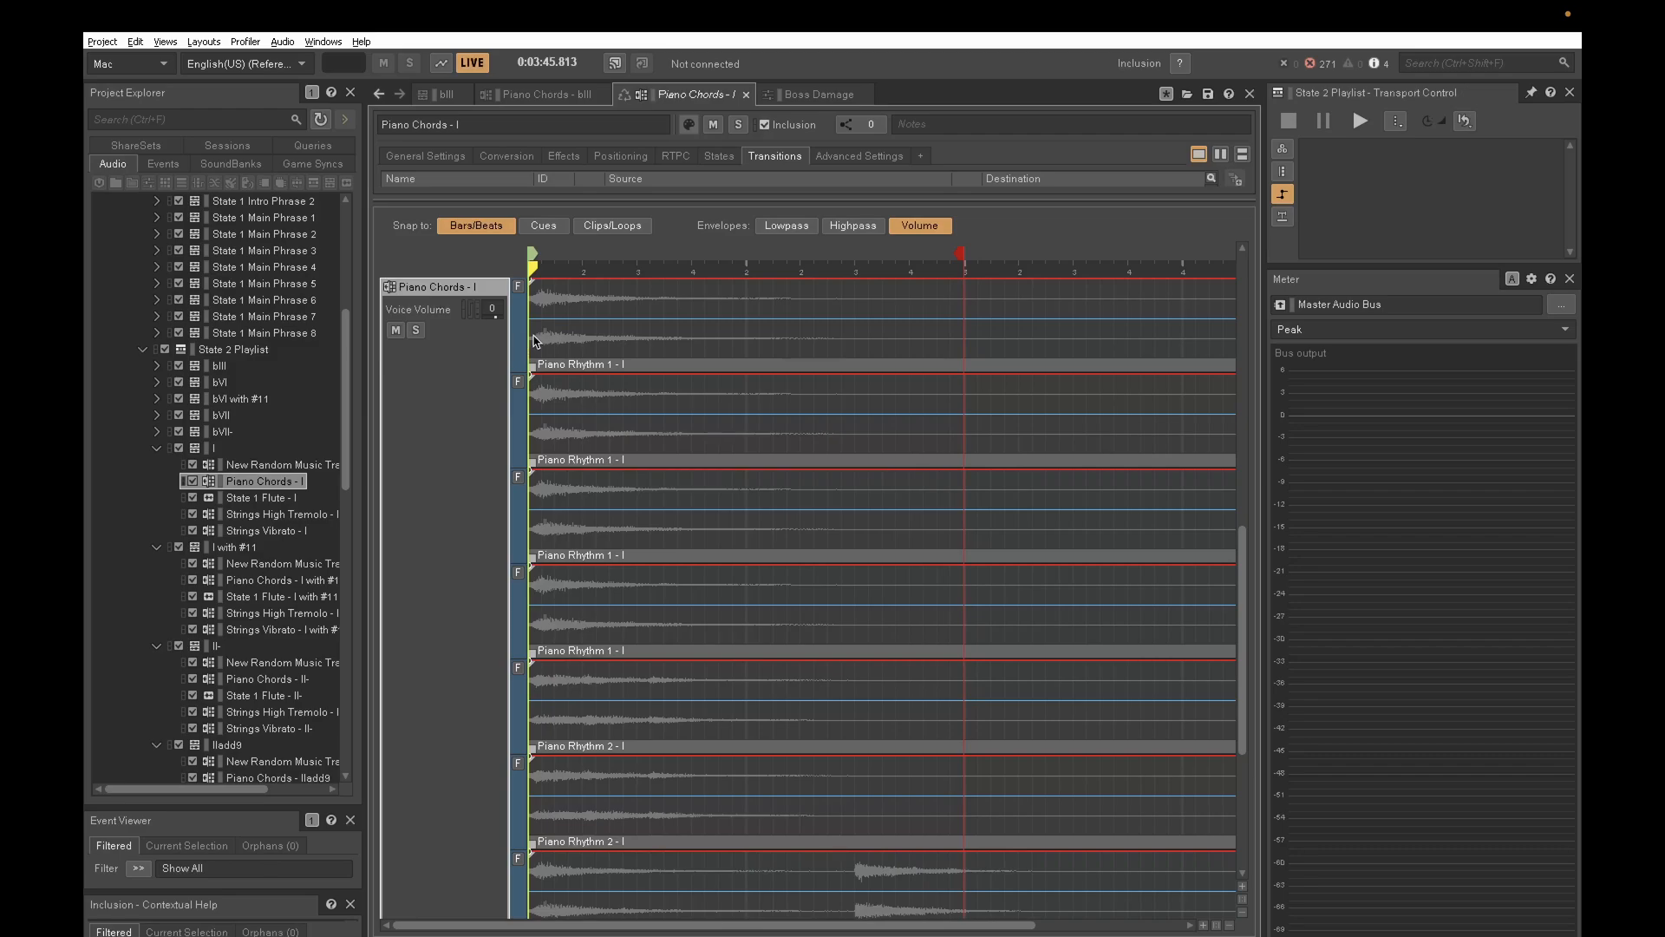
drag(1243, 607, 1241, 576)
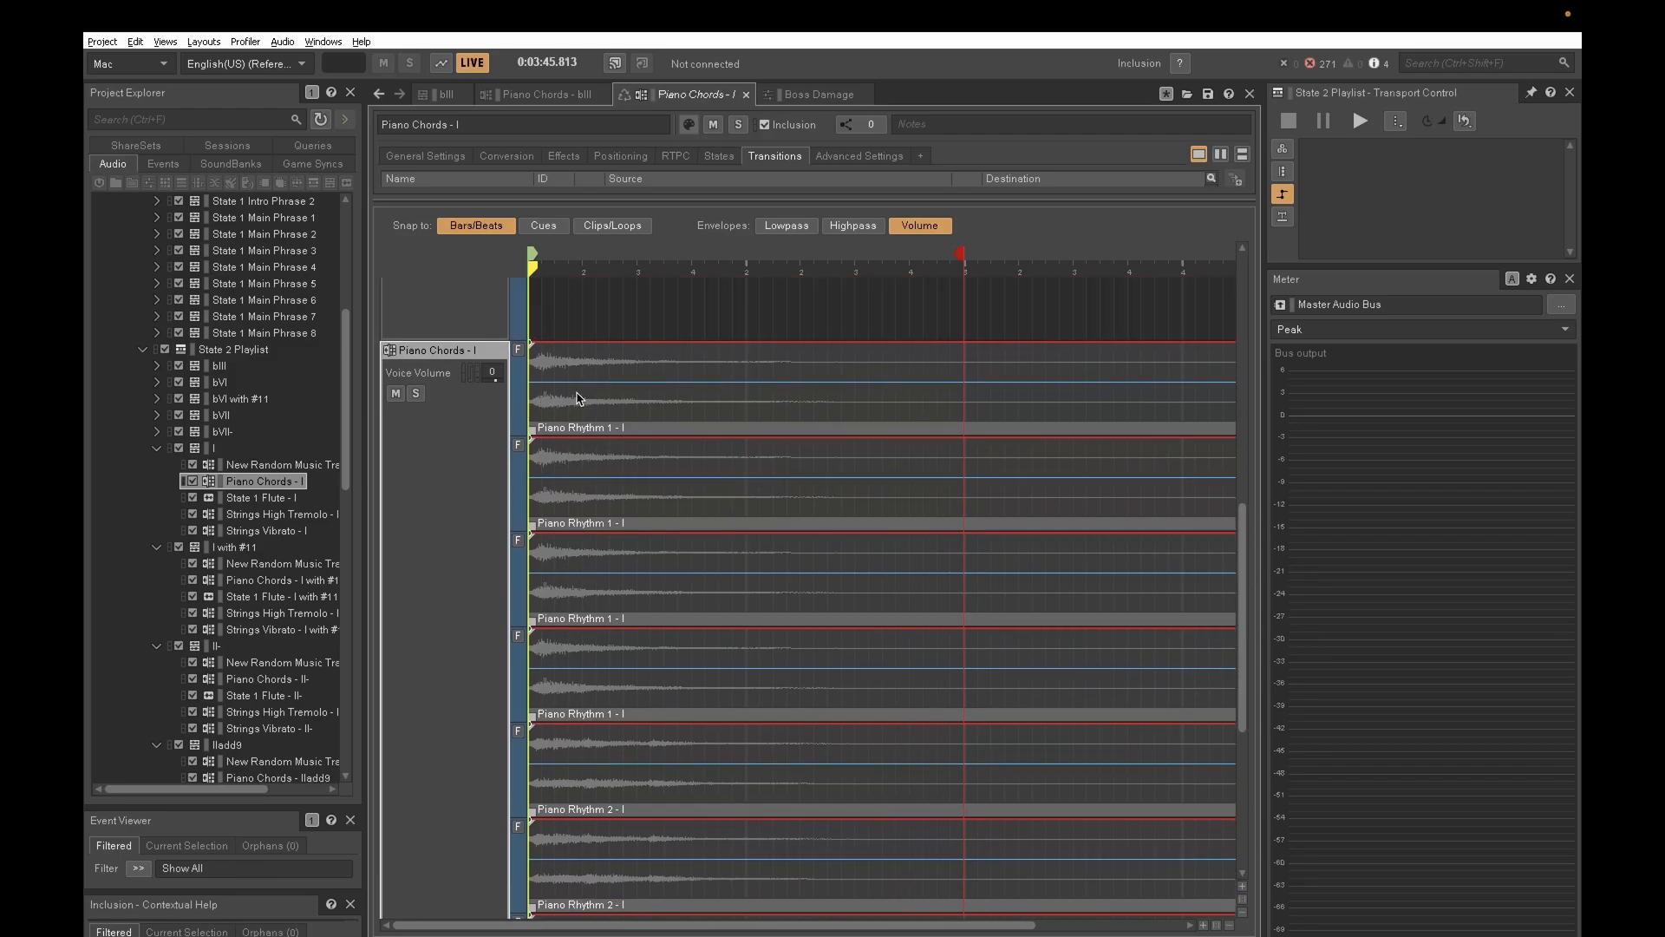
click(576, 392)
click(557, 490)
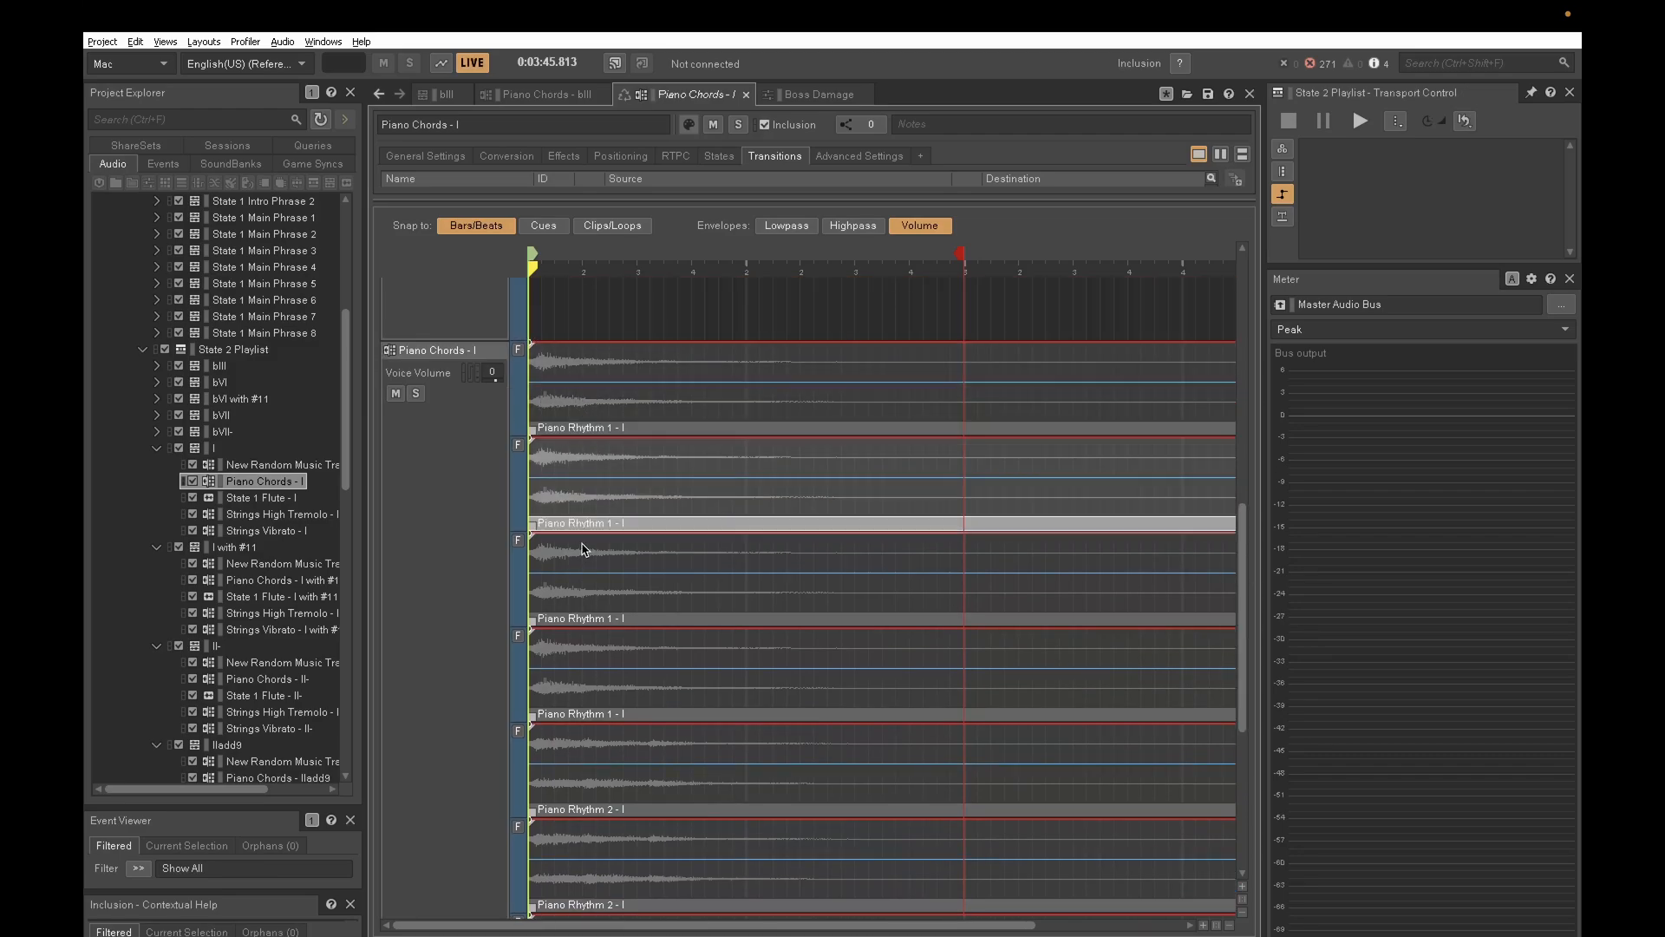
click(582, 547)
click(607, 664)
drag(1244, 587, 1237, 656)
click(622, 599)
click(609, 657)
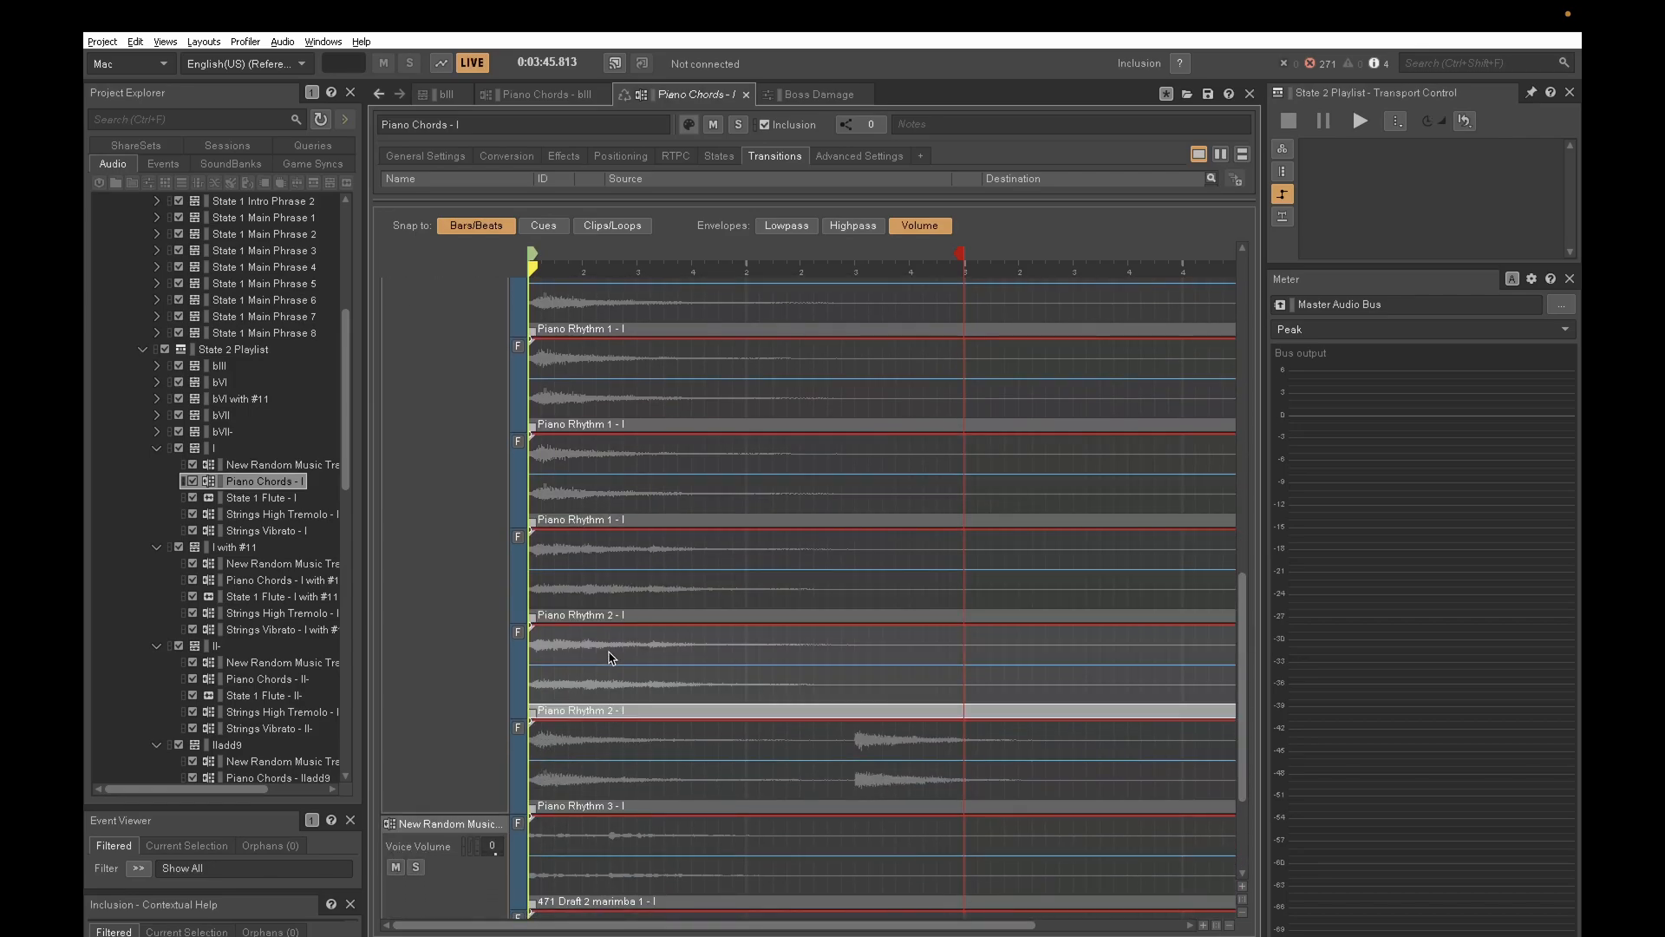
click(607, 781)
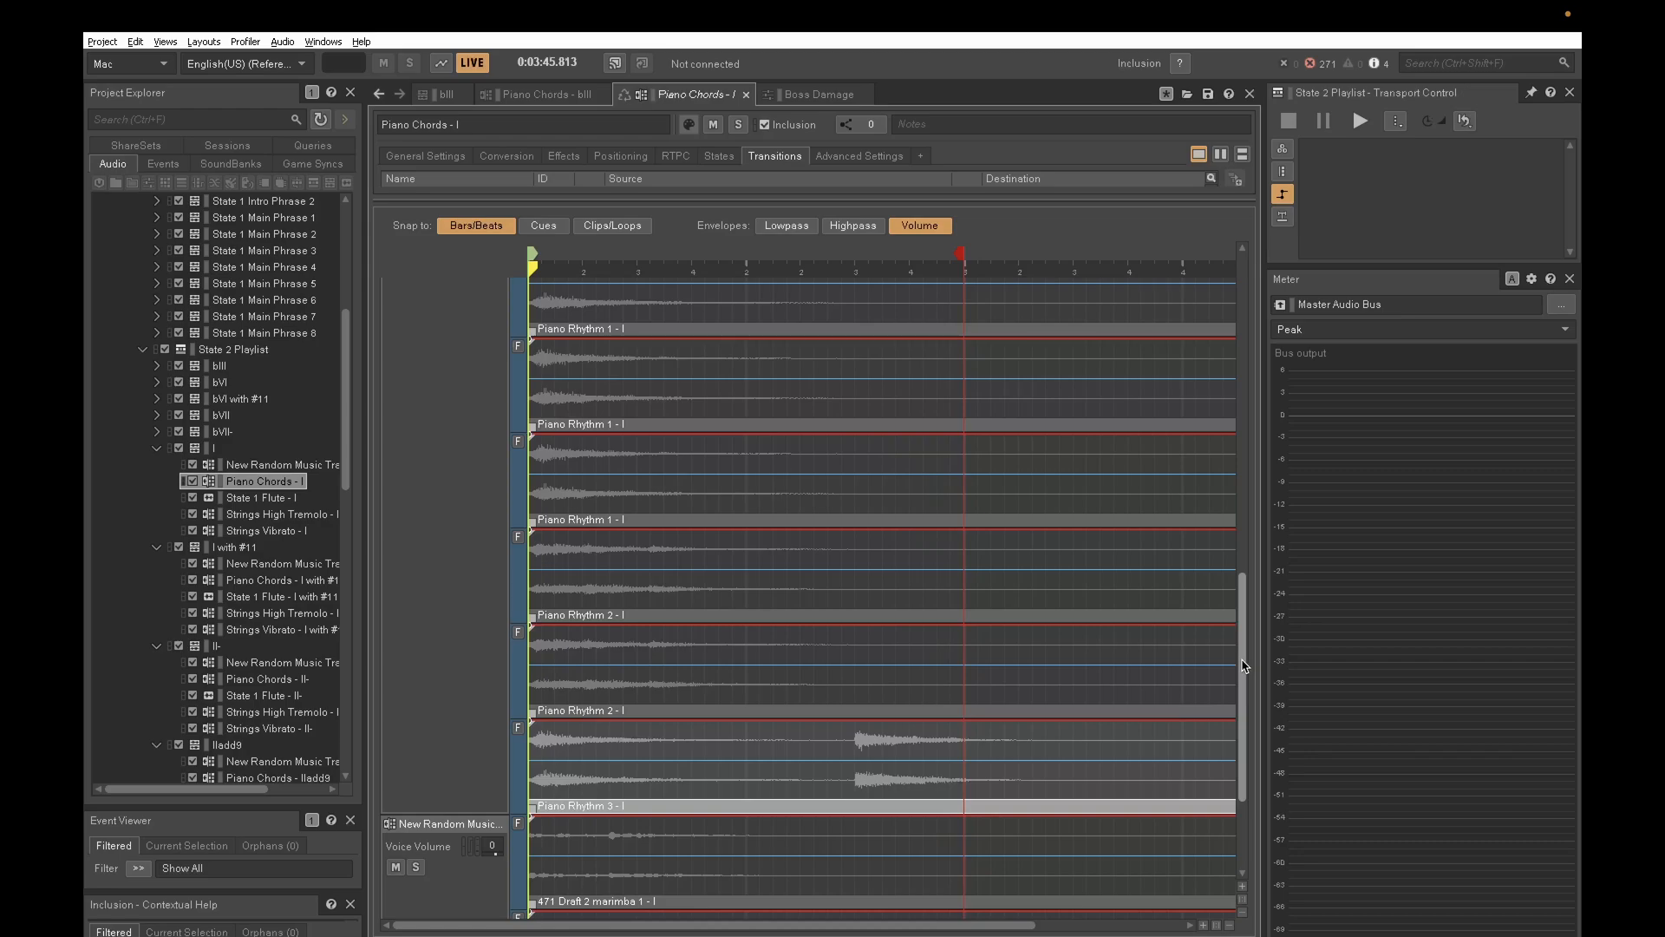
drag(1244, 666, 1232, 609)
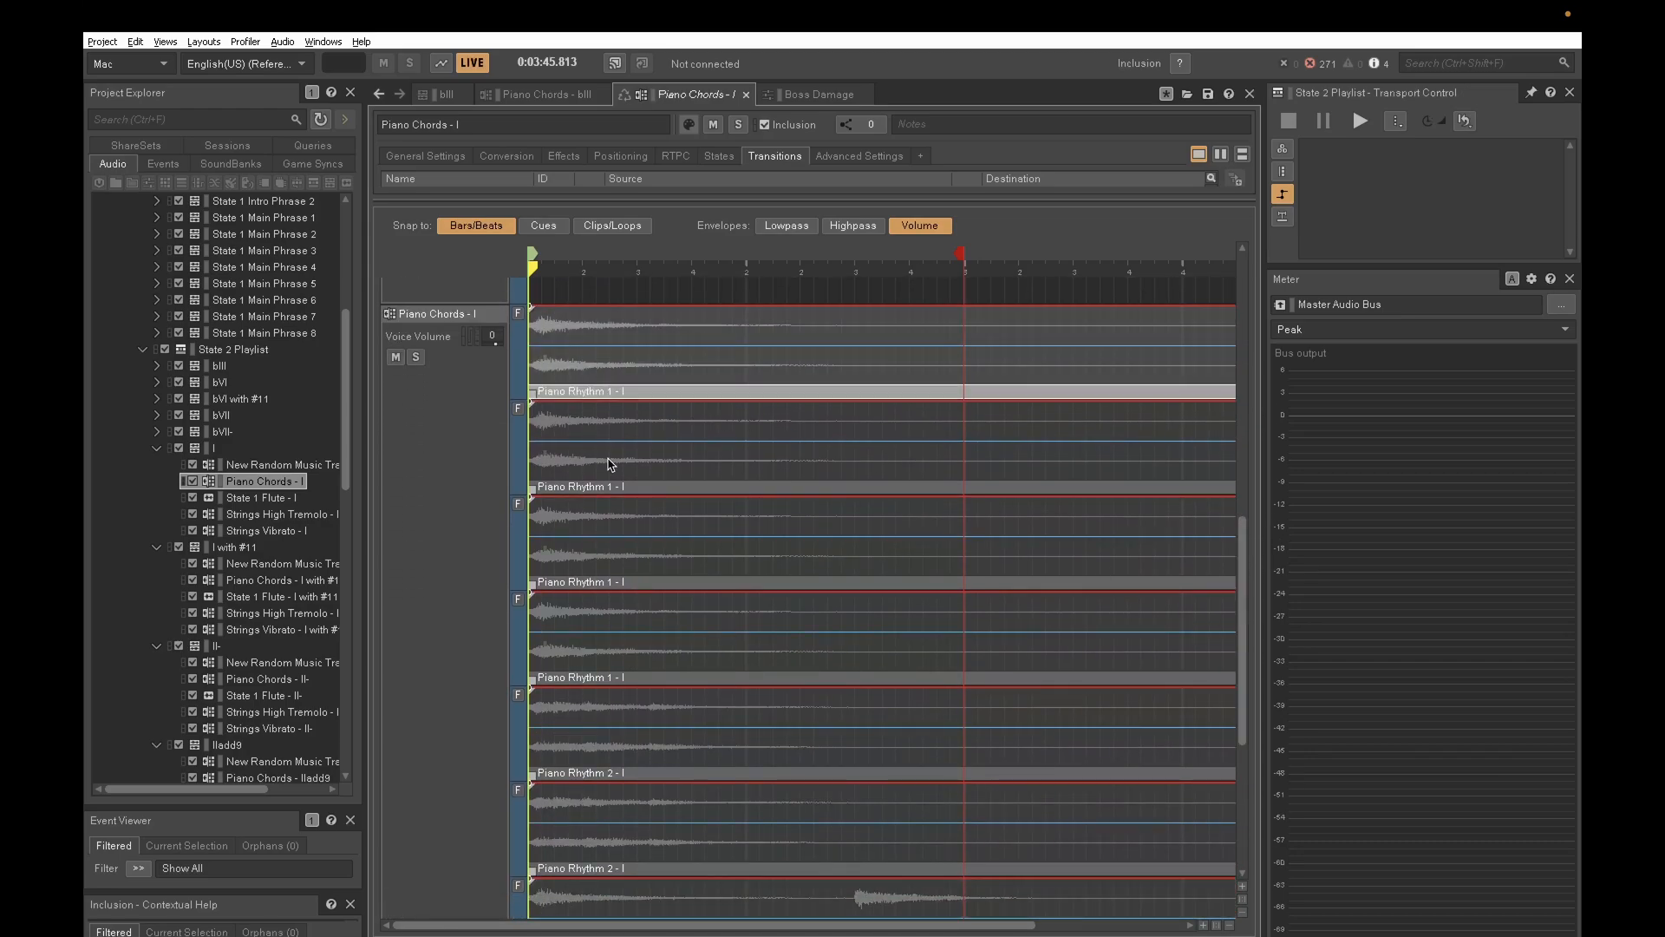
drag(1243, 605, 1243, 682)
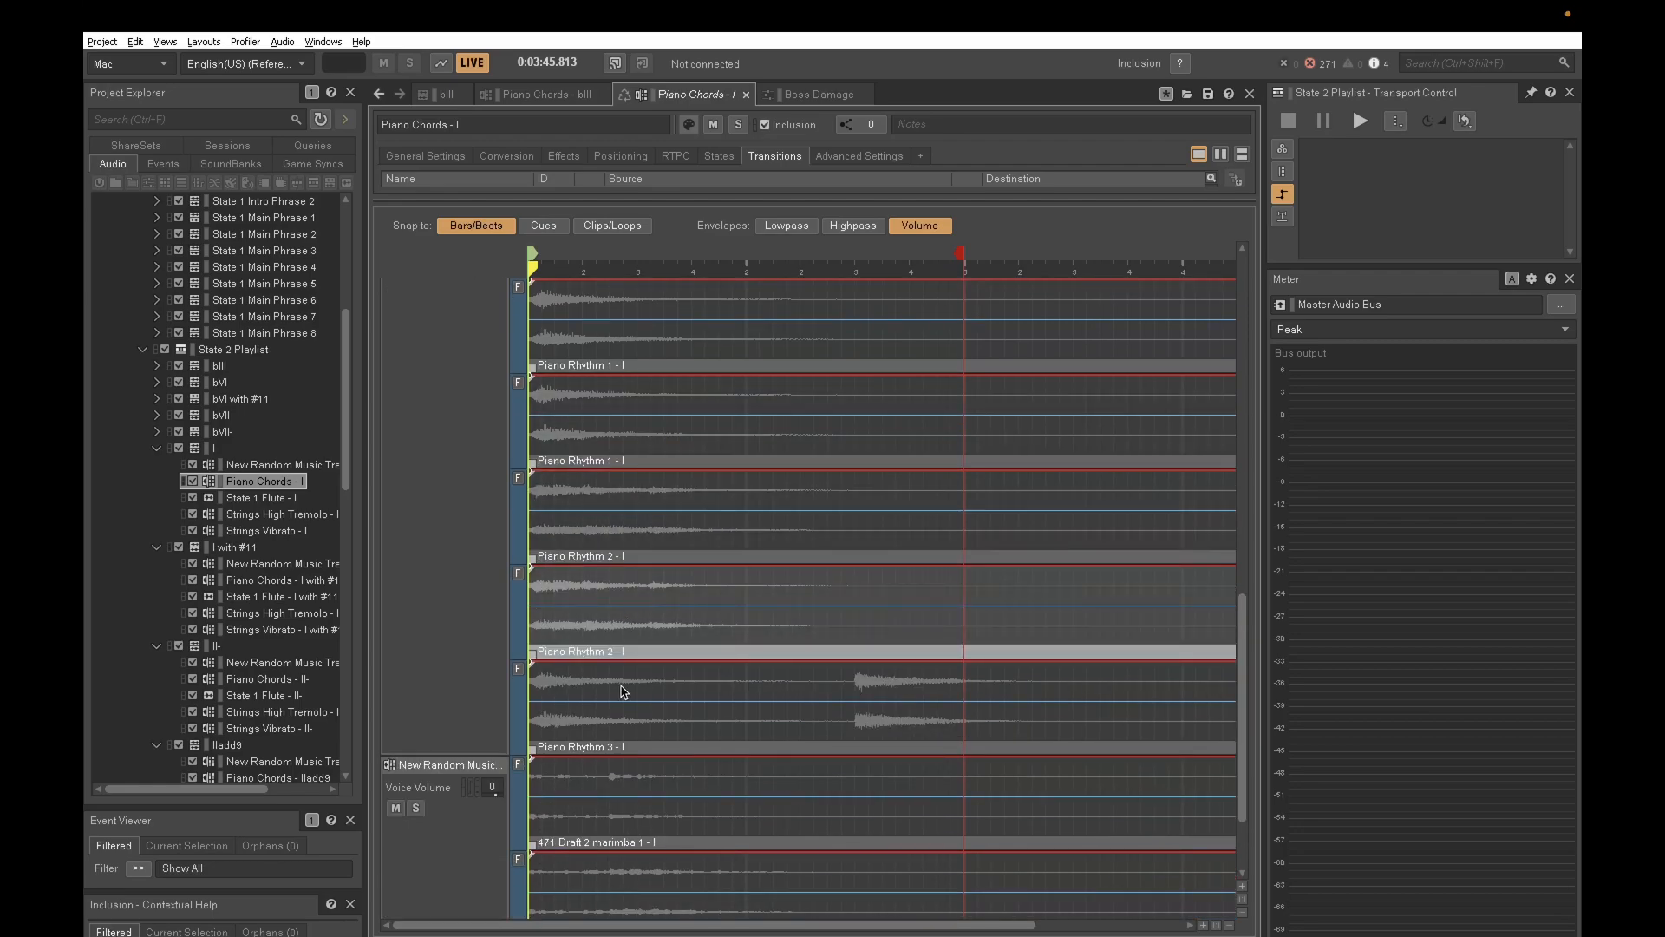
drag(1243, 699, 1243, 552)
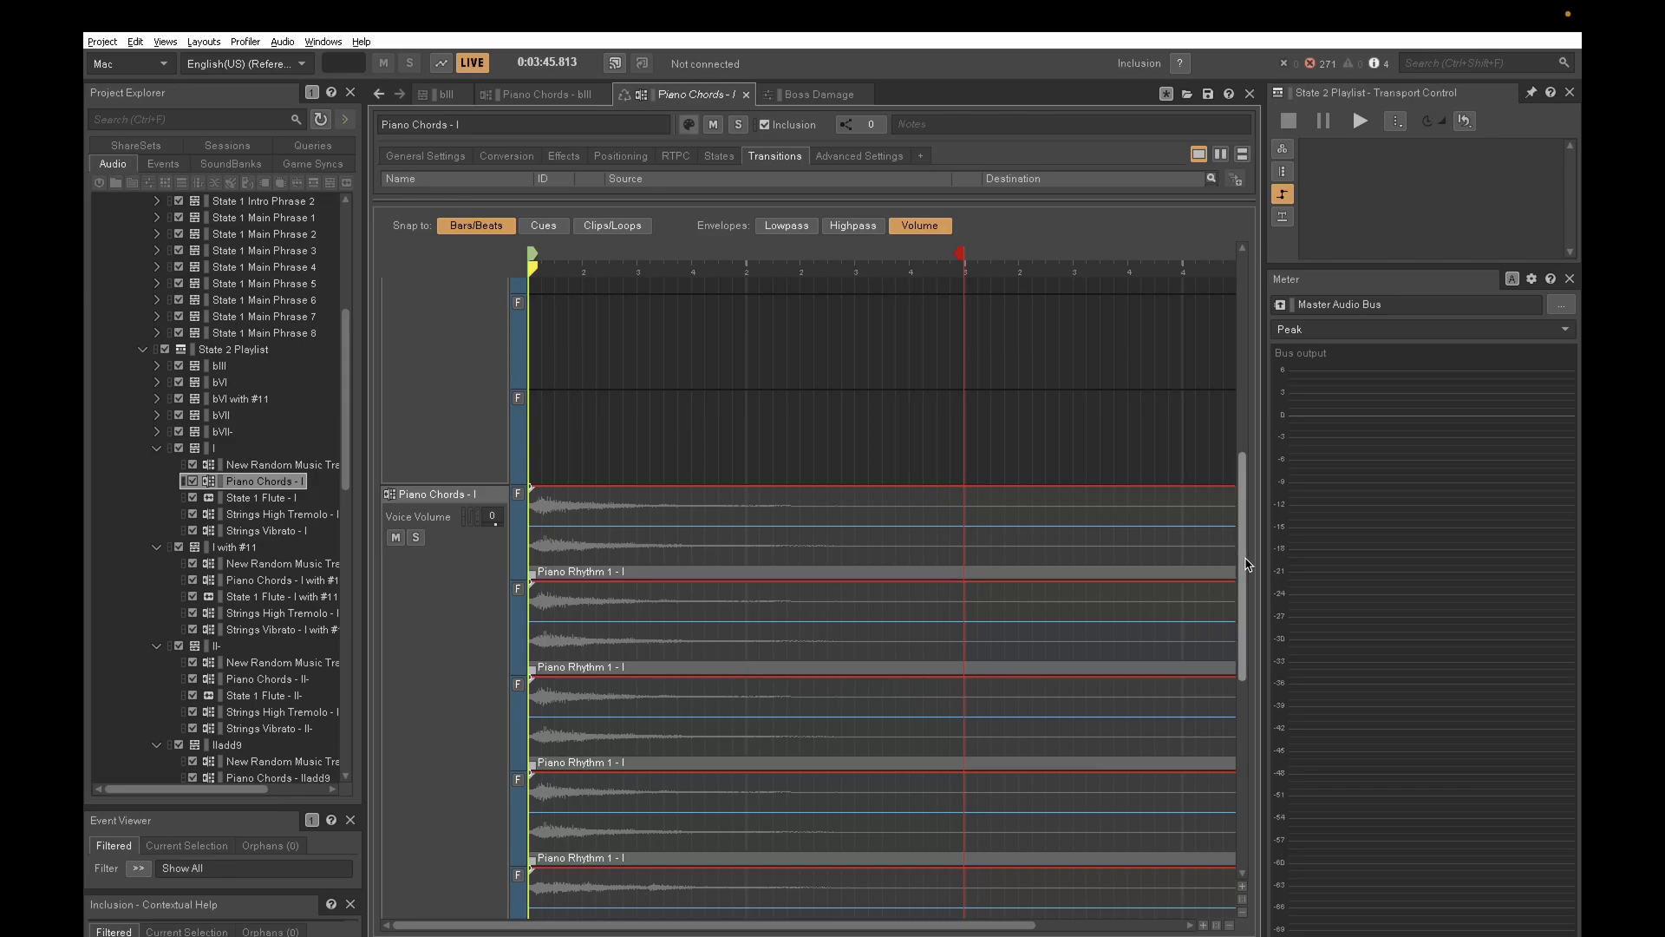
scroll(1243, 603, down, 3)
scroll(1246, 606, down, 2)
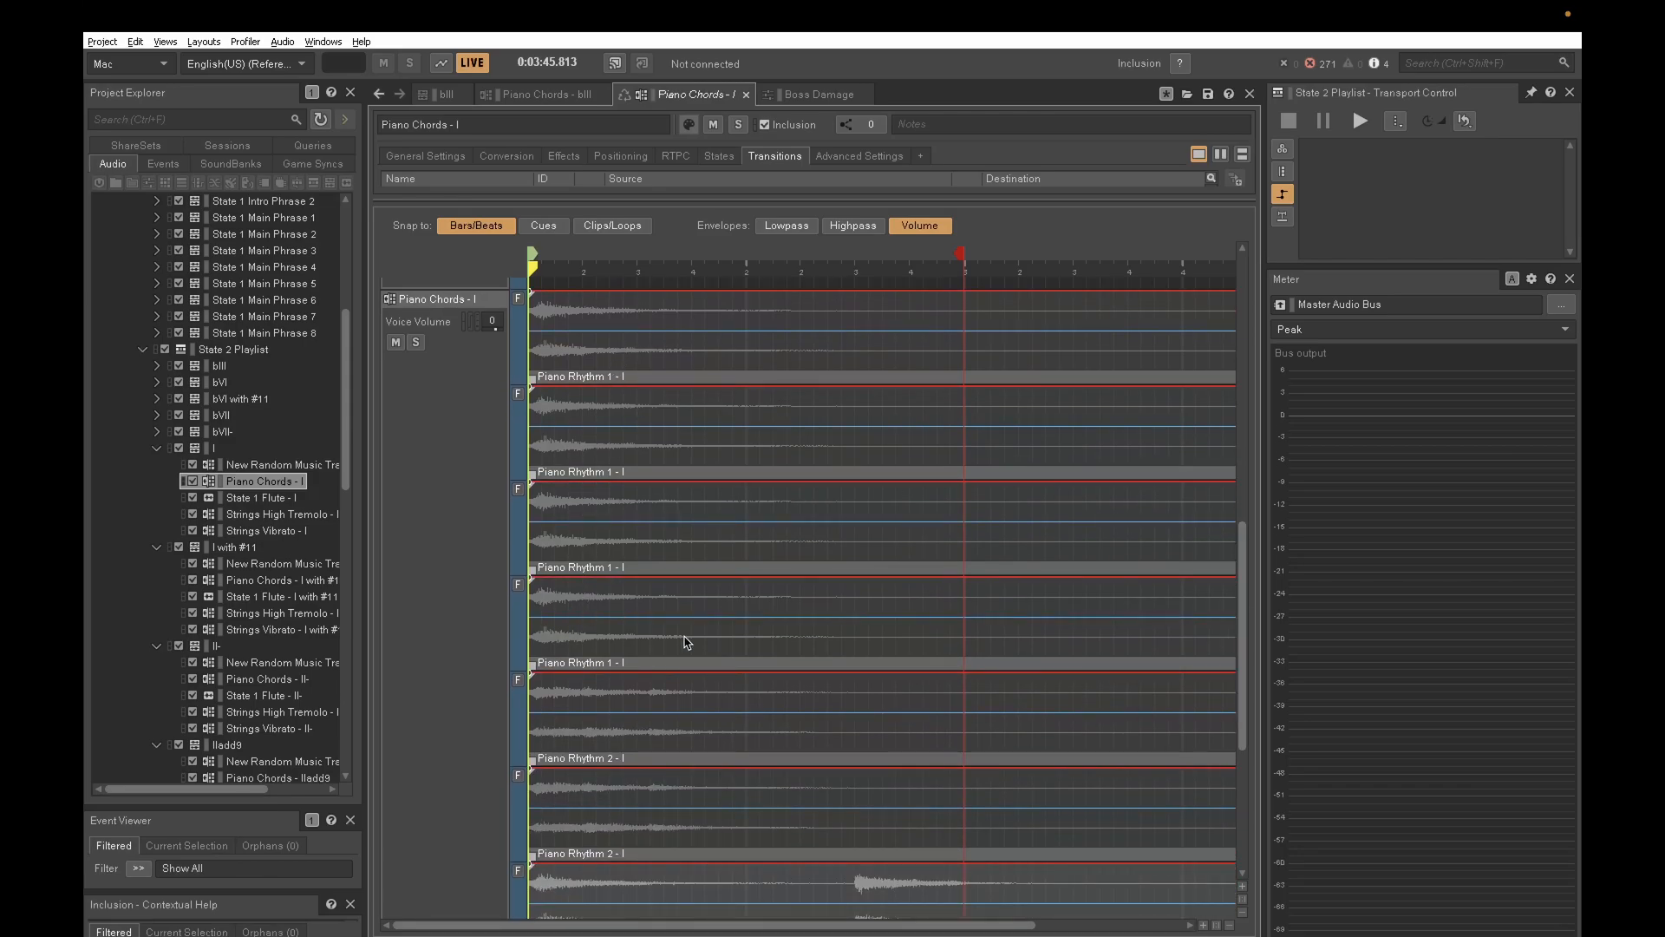
- View the State 1 Flute - I track, and inspect the filled and empty sub-tracks of Strings High Tremolo - I
click(280, 499)
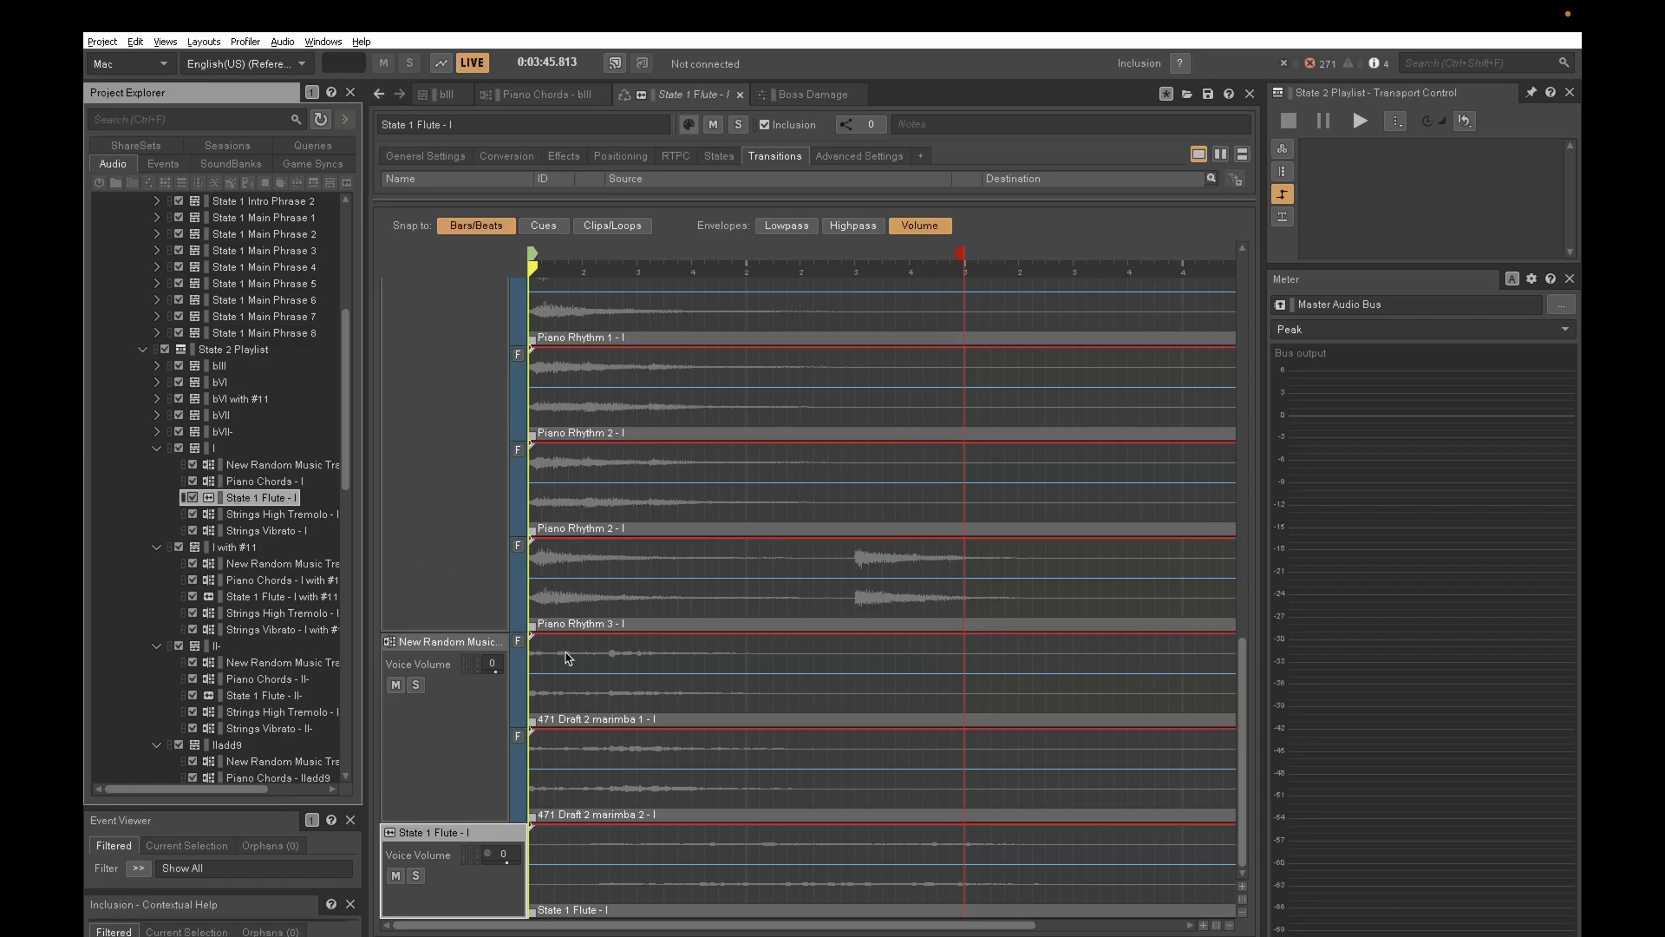
click(273, 515)
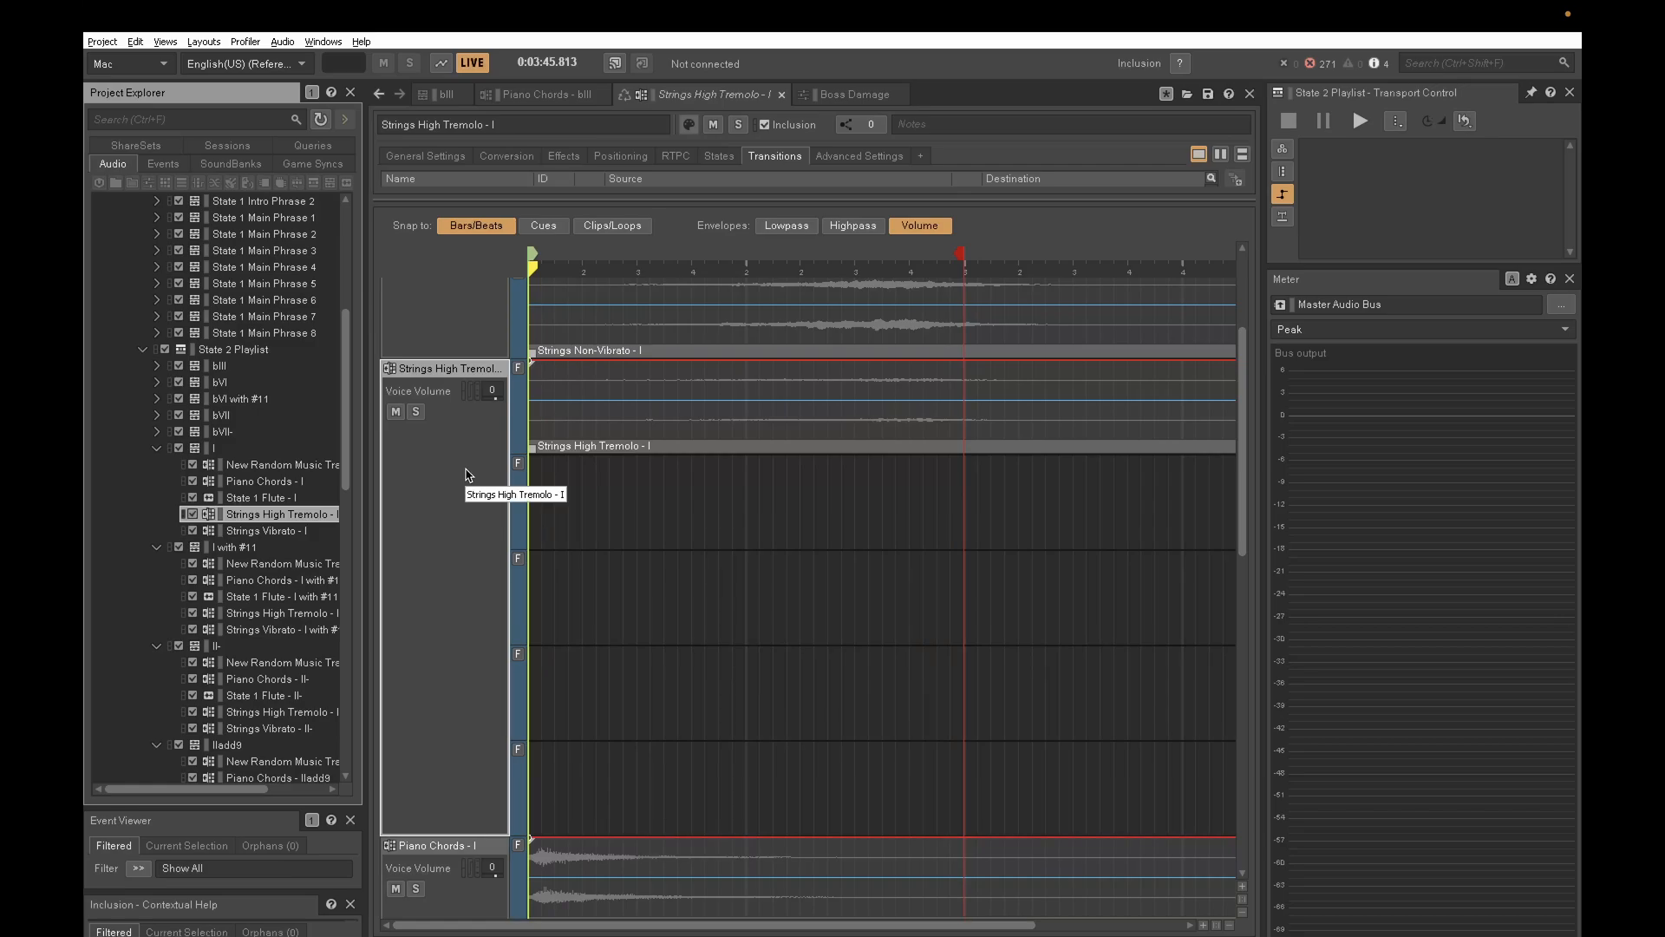
click(578, 417)
click(580, 509)
click(604, 404)
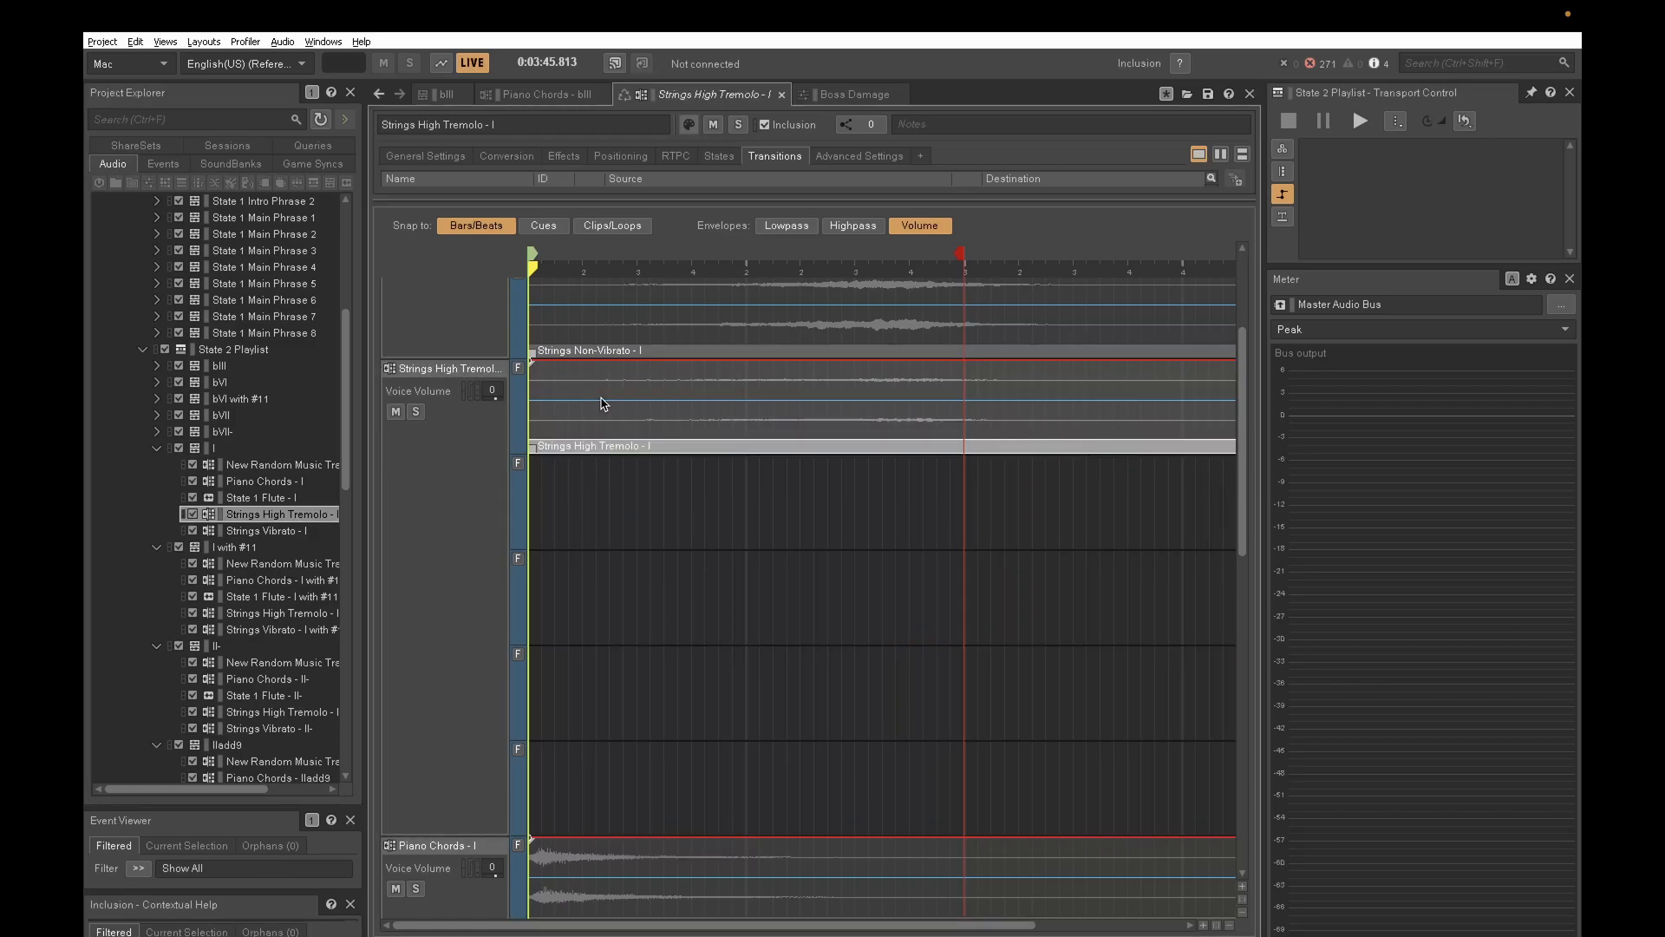
- Inspect the rest of Strings High Tremolo - I and compare the vibrato and non-vibrato sub-tracks of Strings Vibrato - I
click(599, 550)
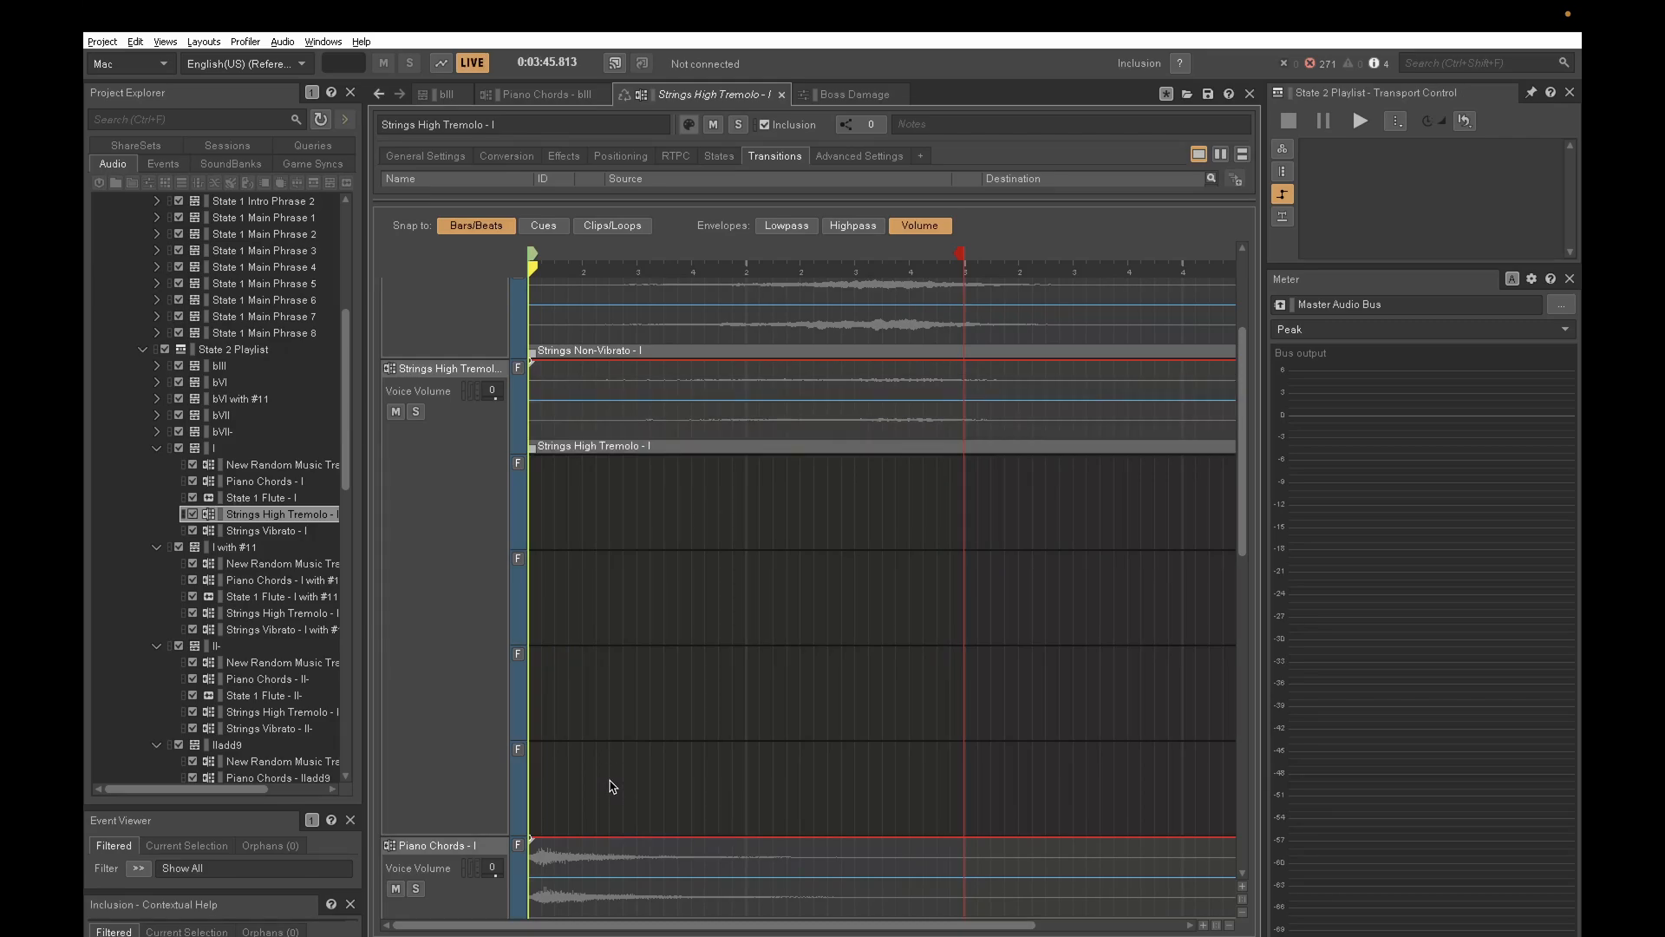
click(608, 435)
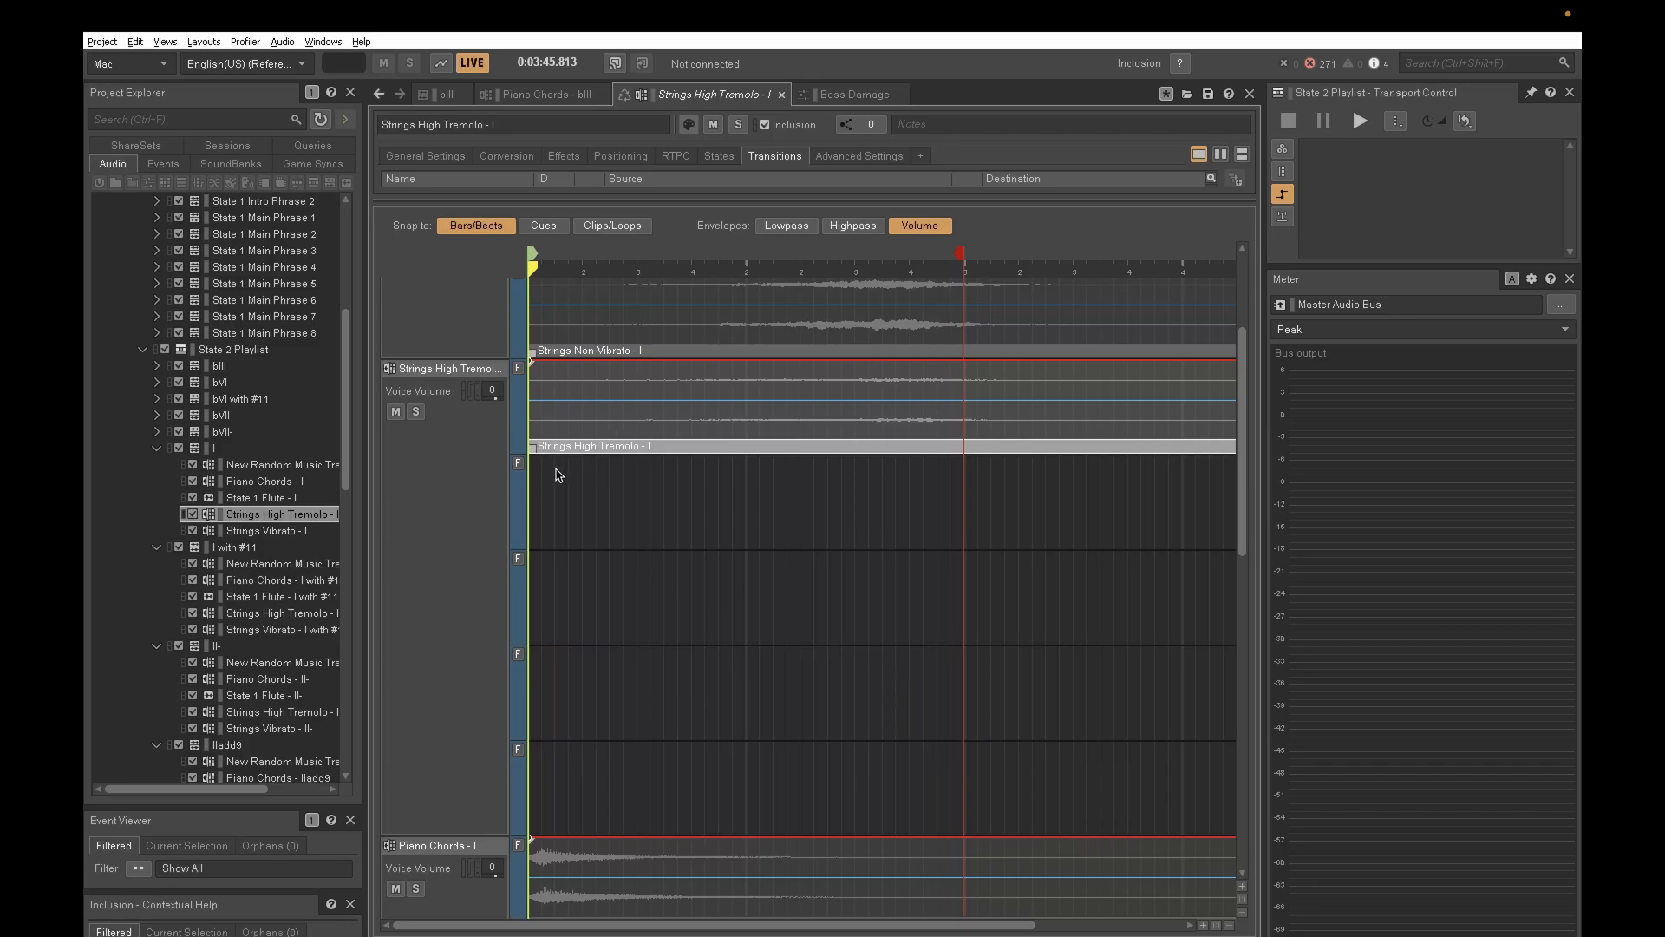
click(281, 532)
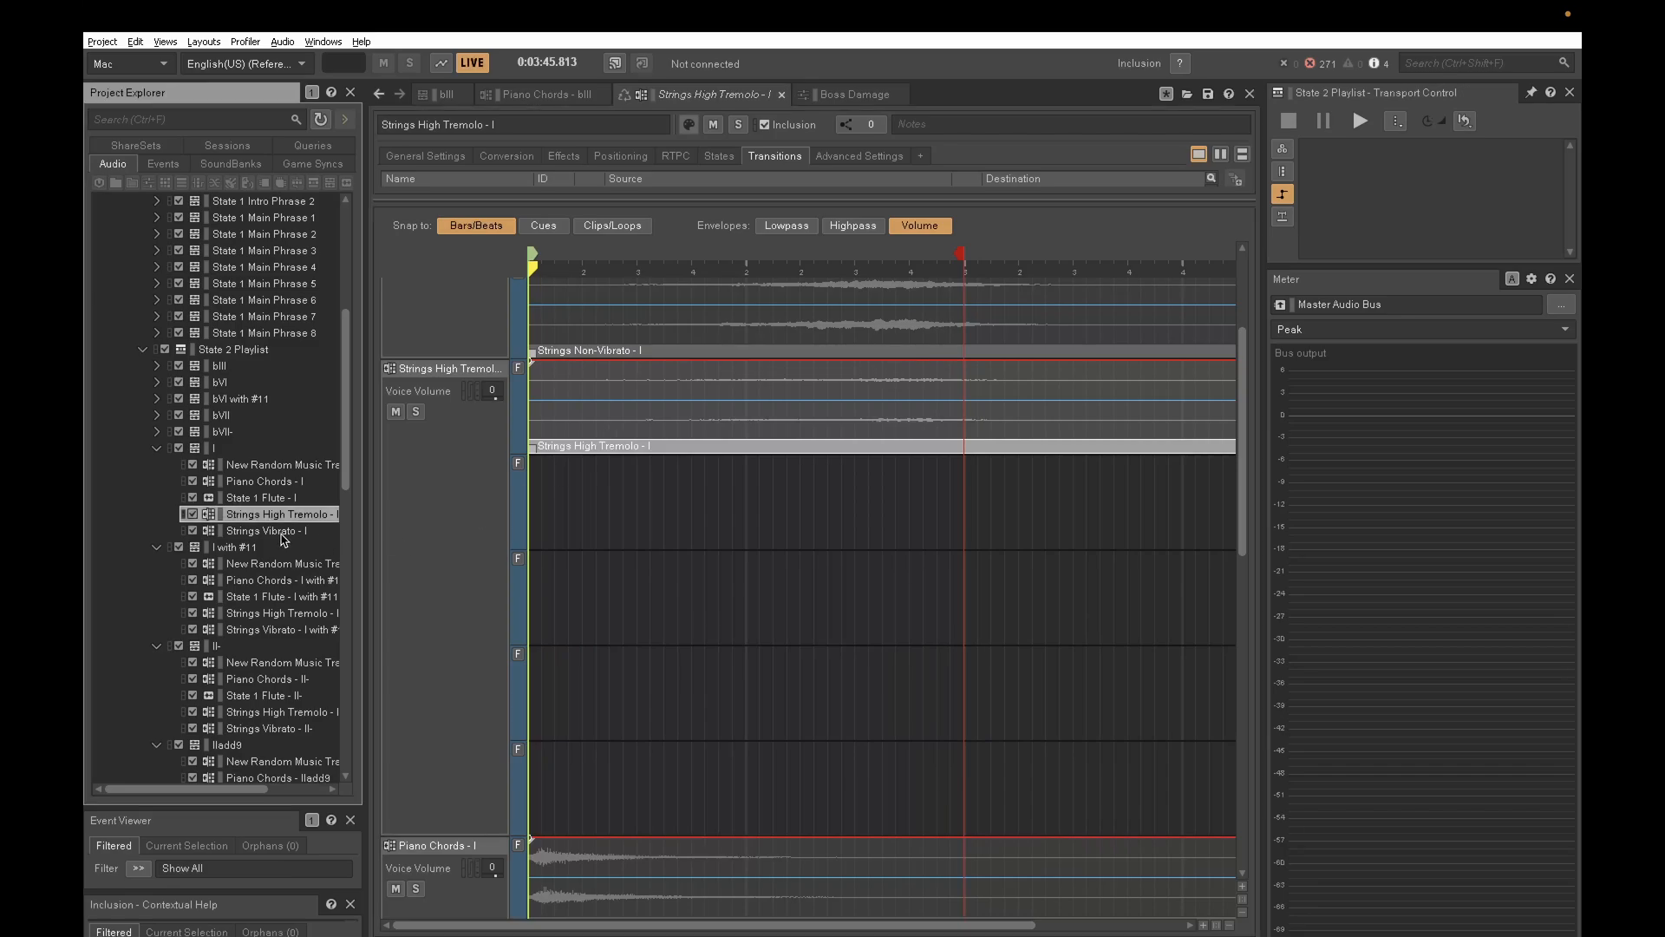
click(642, 328)
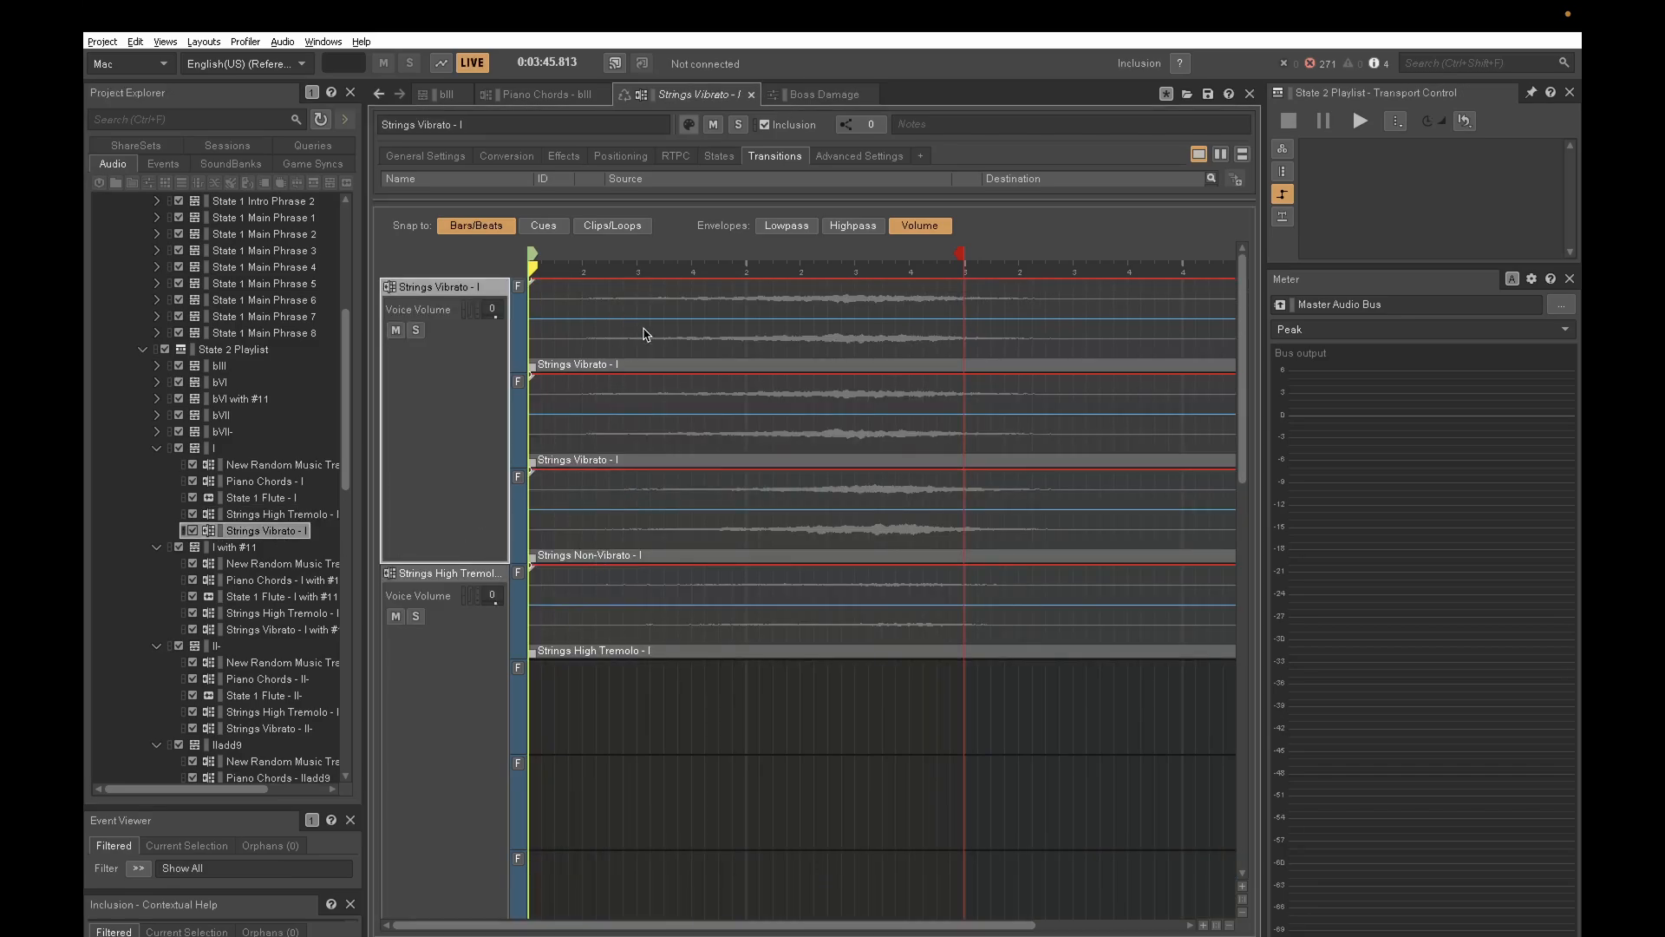
click(622, 414)
click(632, 516)
click(640, 418)
click(654, 326)
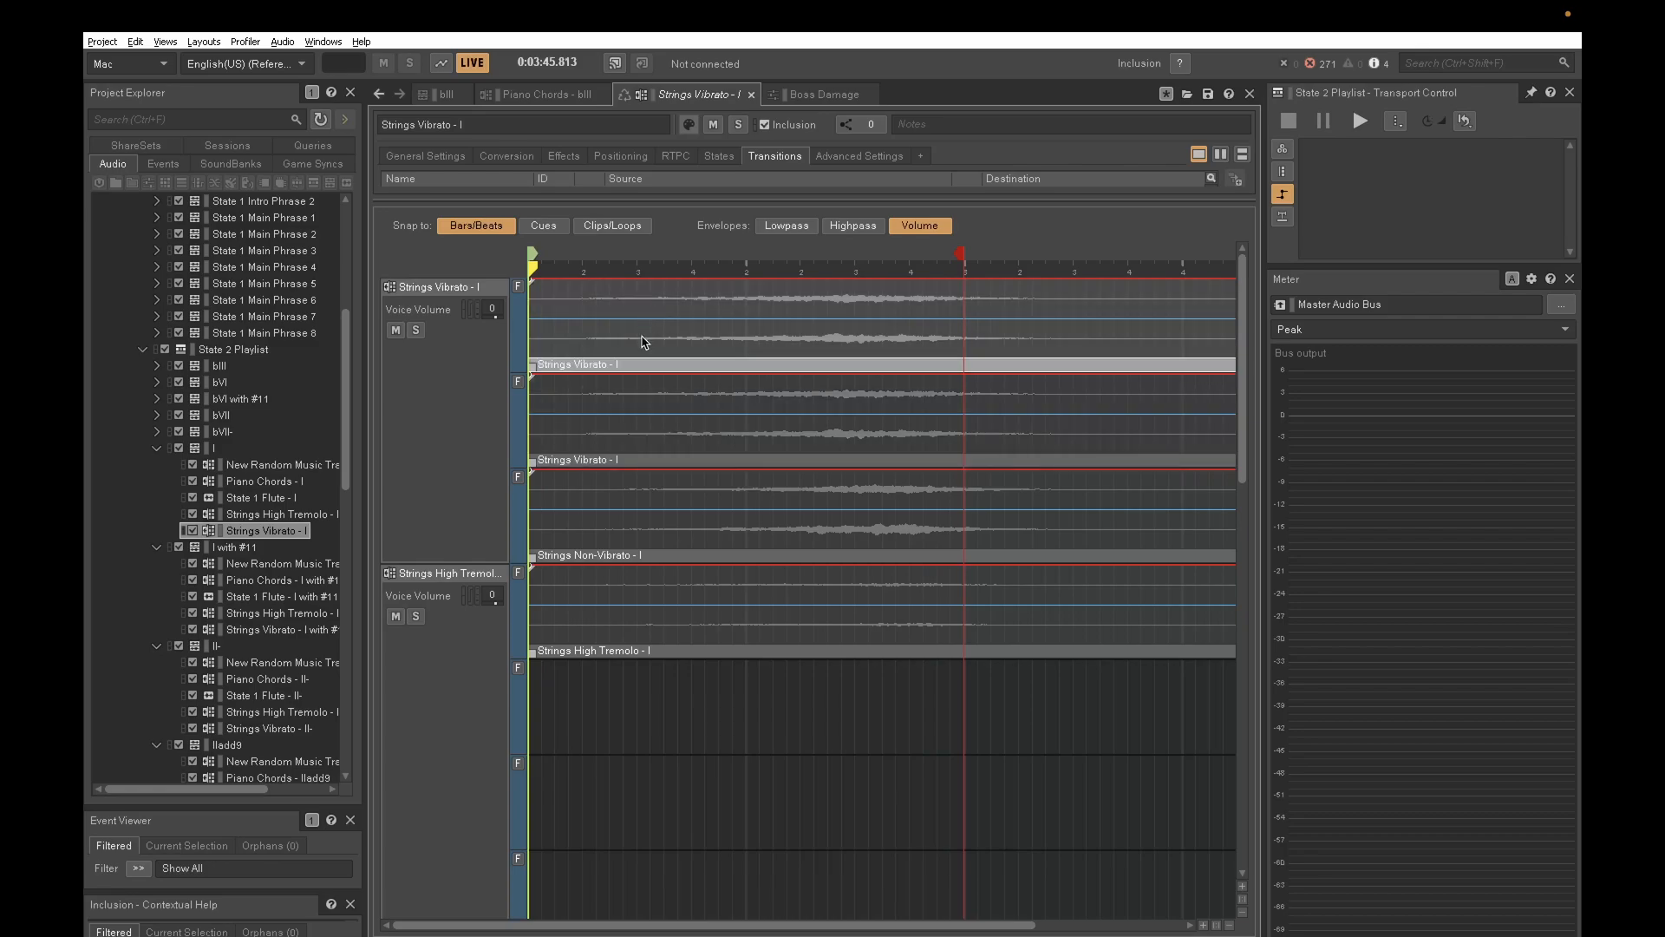
click(640, 437)
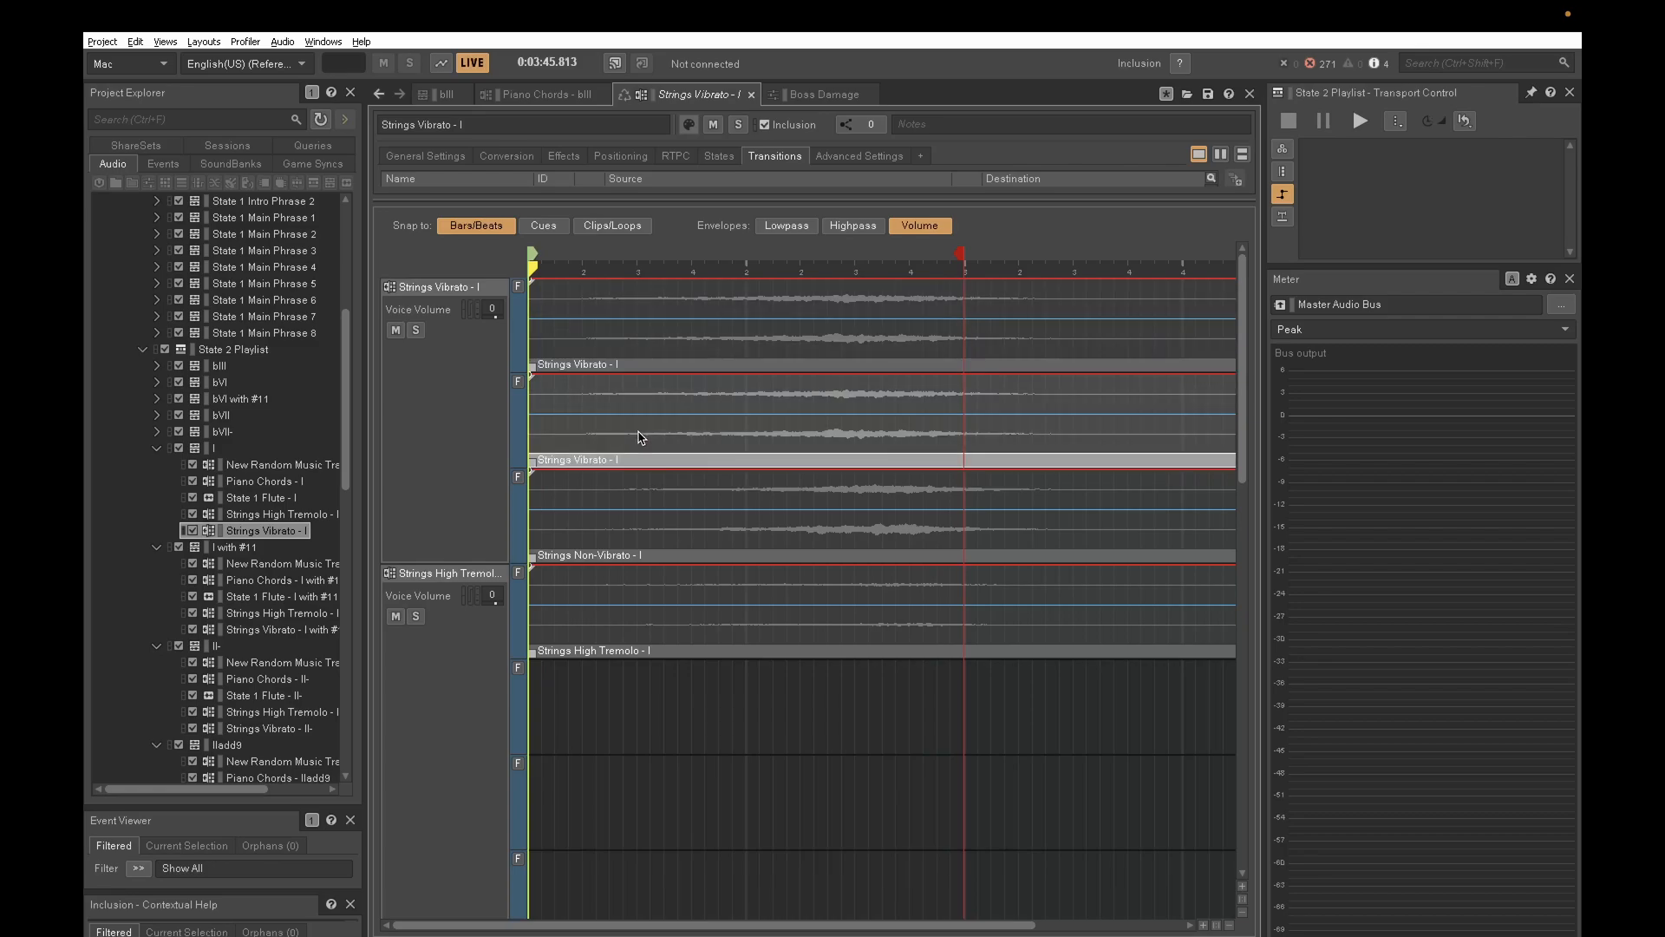
click(638, 509)
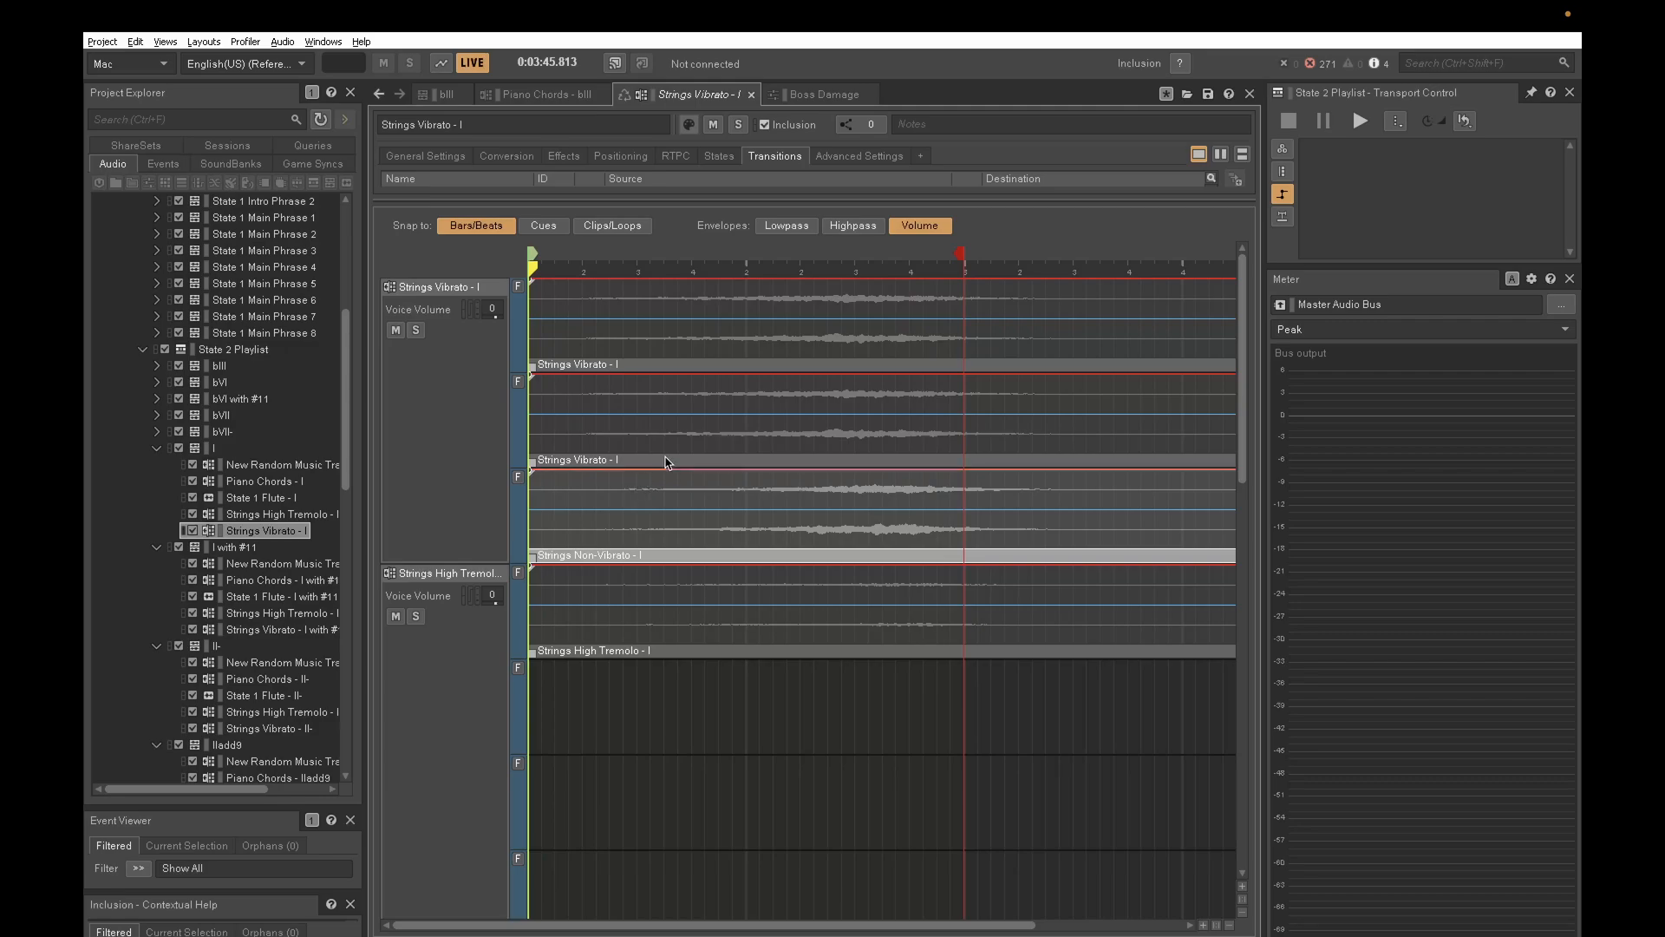
click(694, 334)
click(685, 434)
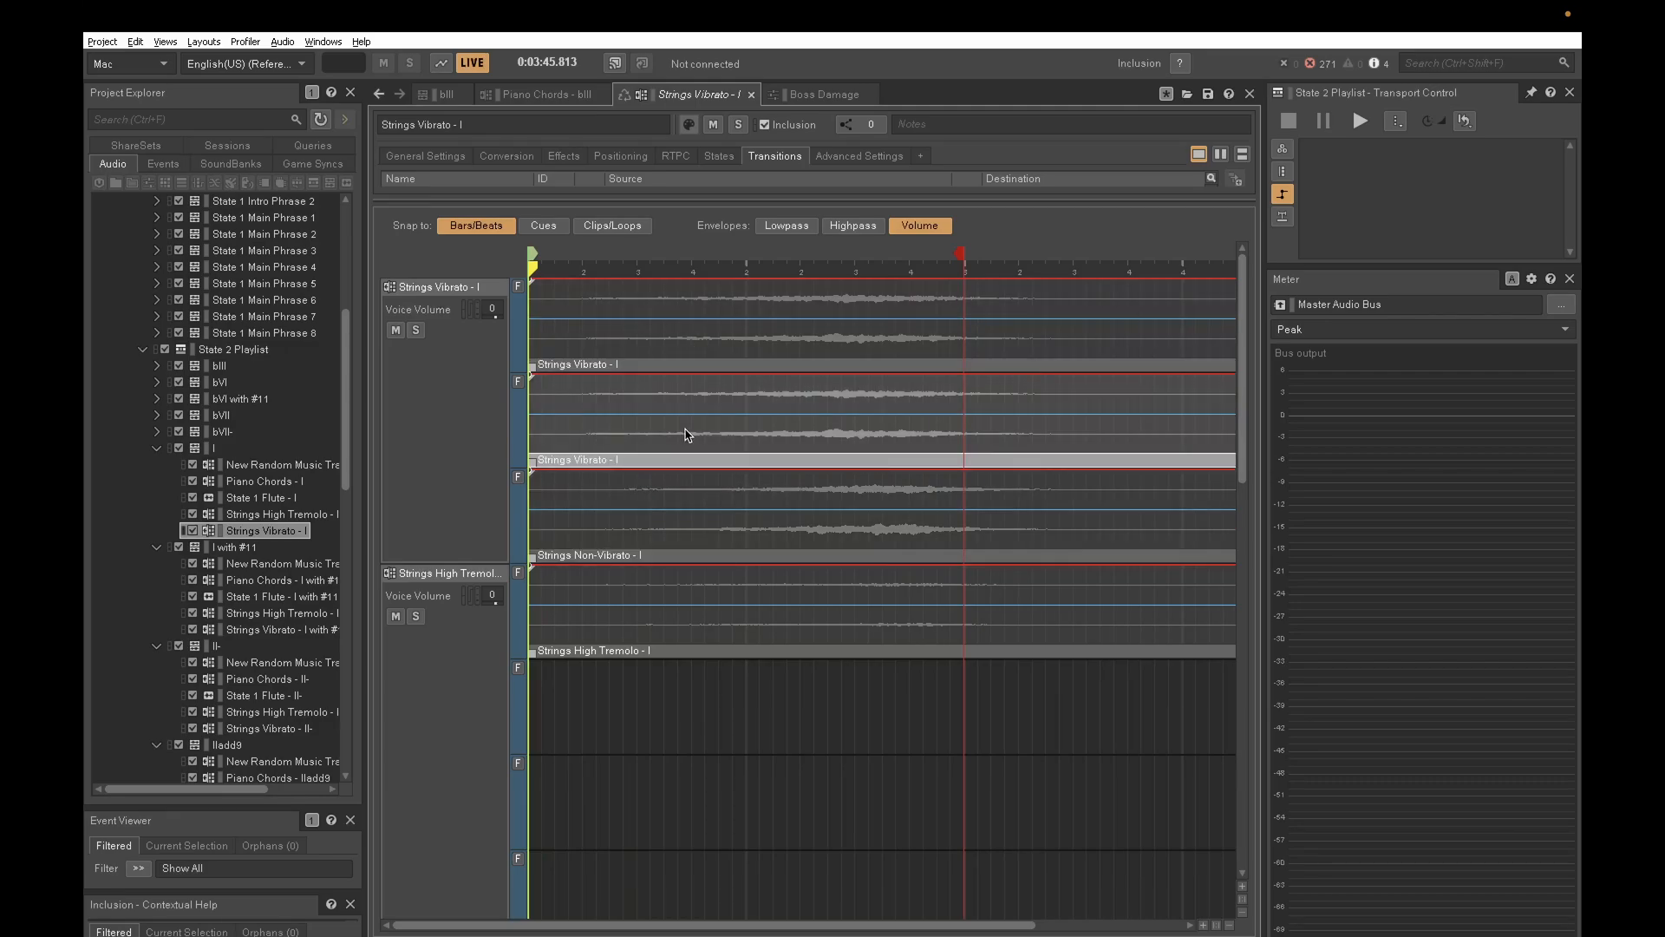
click(671, 495)
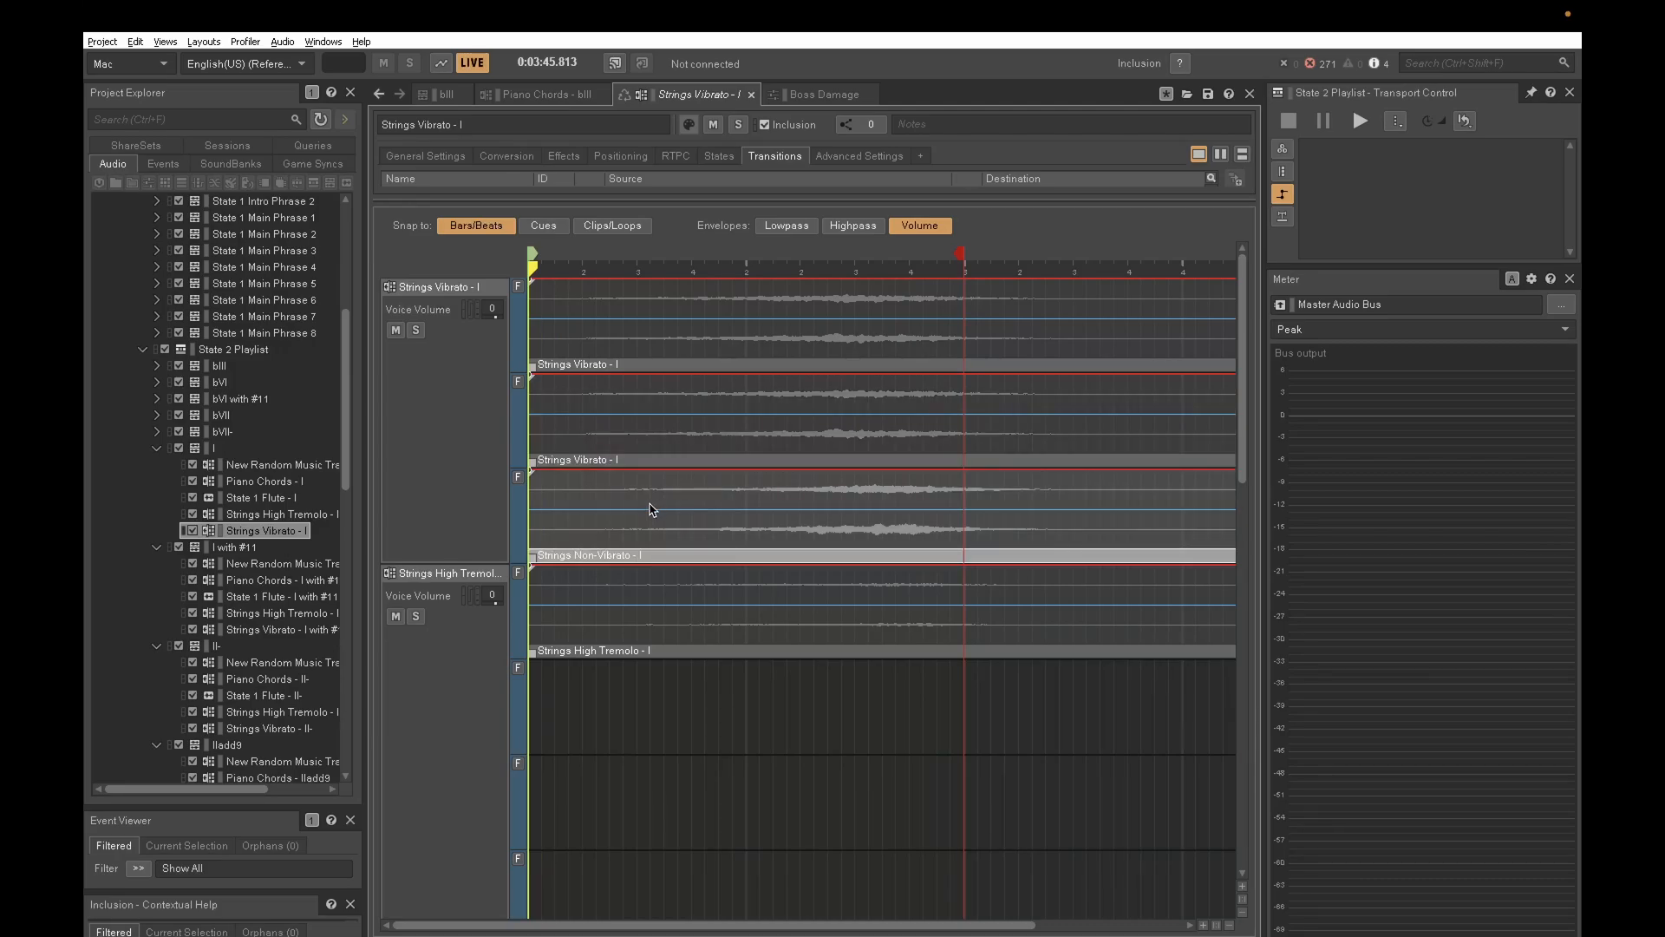
- Collapse the State 1 and State 2 playlists, and review the State 3 Playlist and its State 3 segment
click(157, 448)
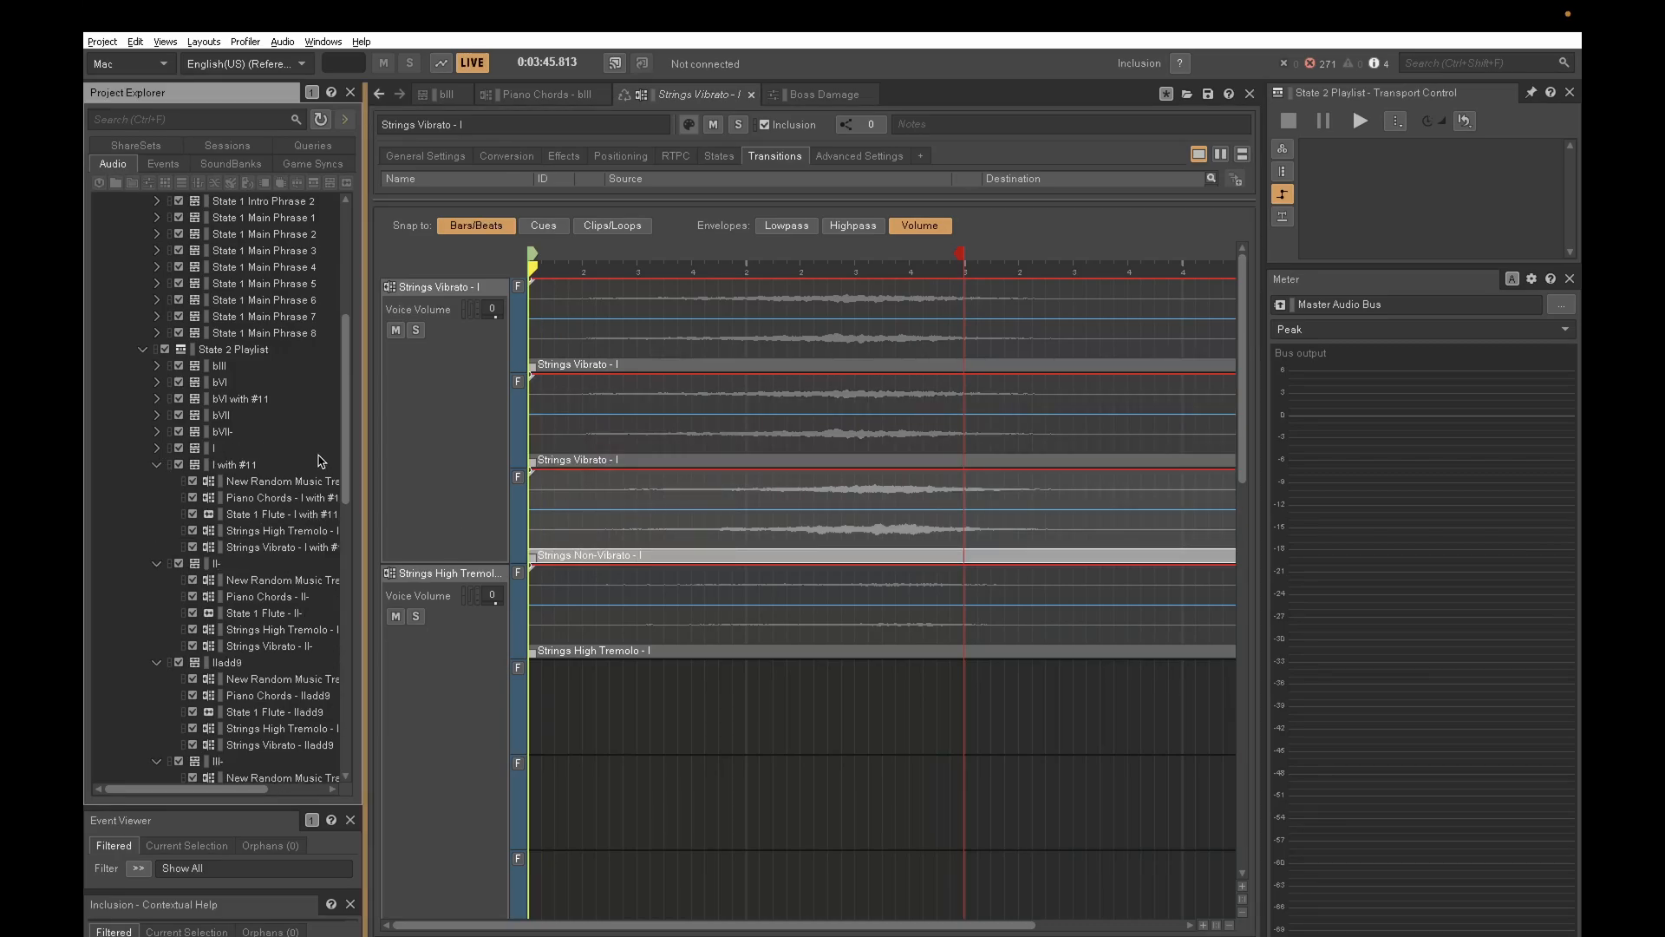
click(143, 351)
click(144, 448)
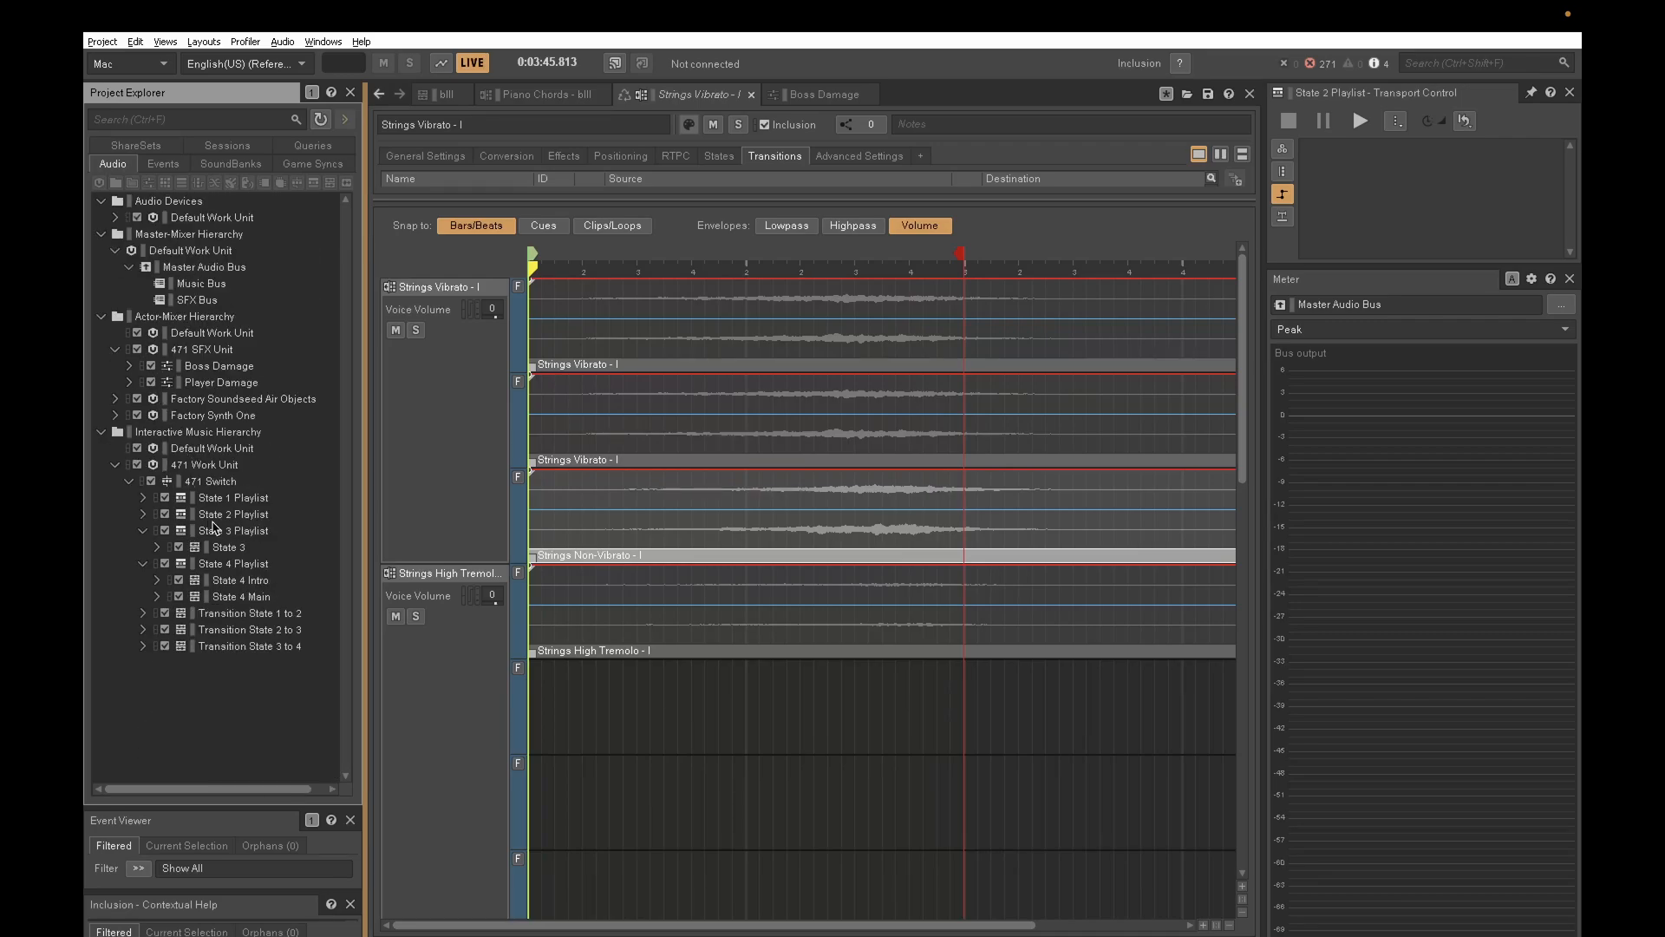
click(249, 531)
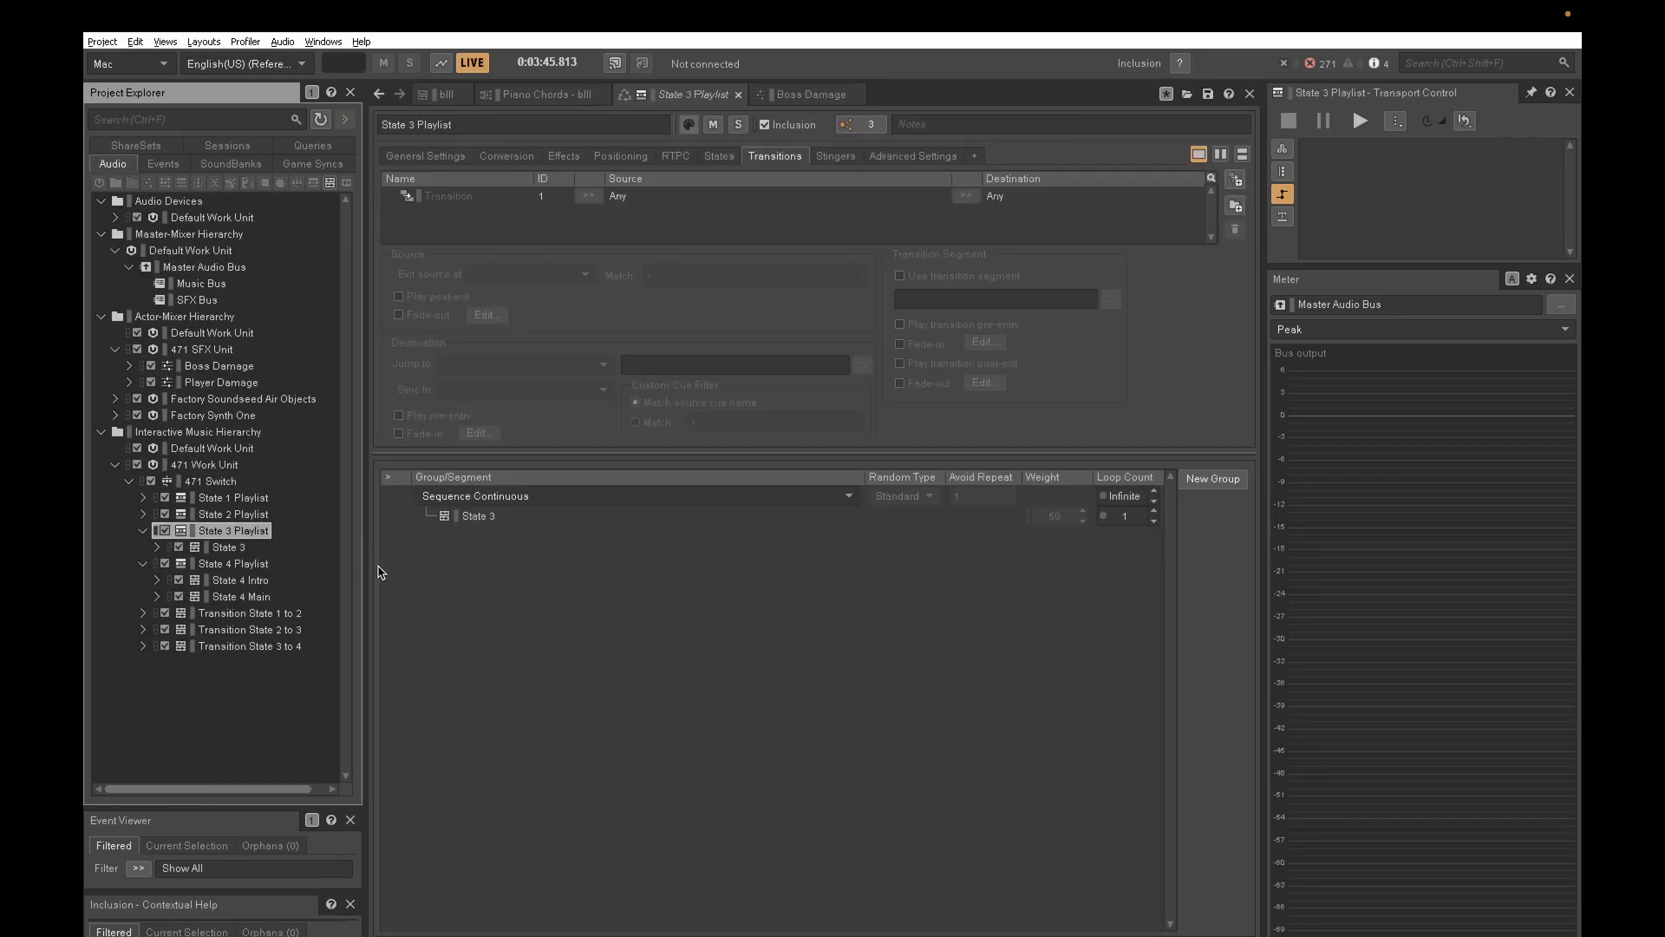
click(231, 549)
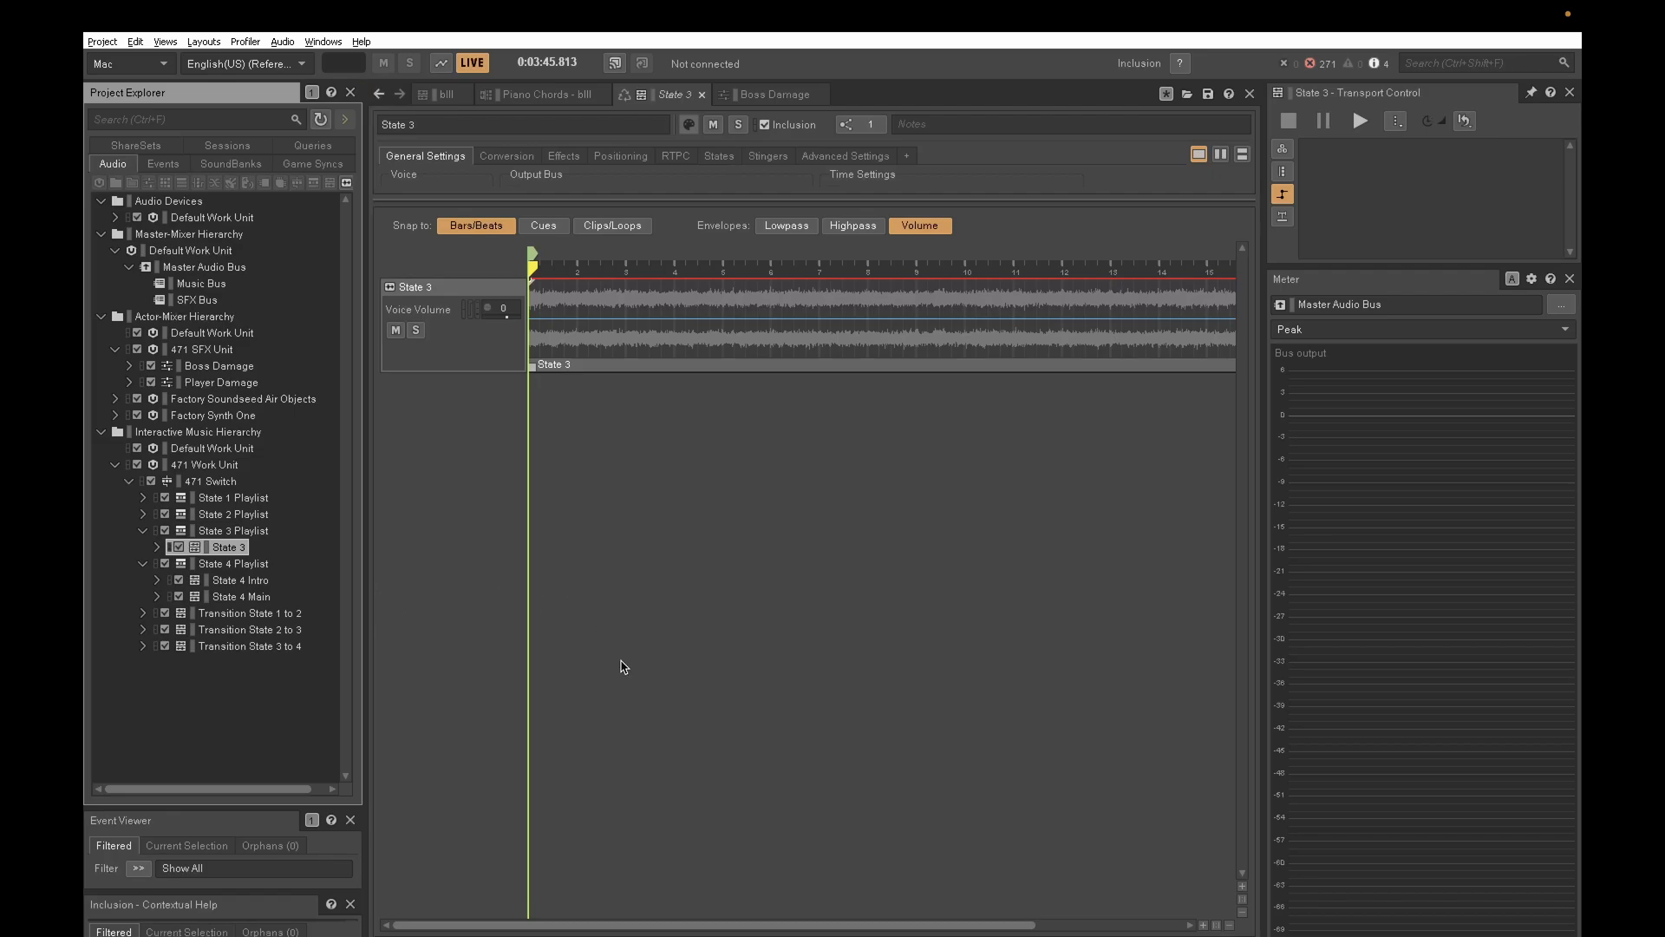
drag(694, 925, 538, 923)
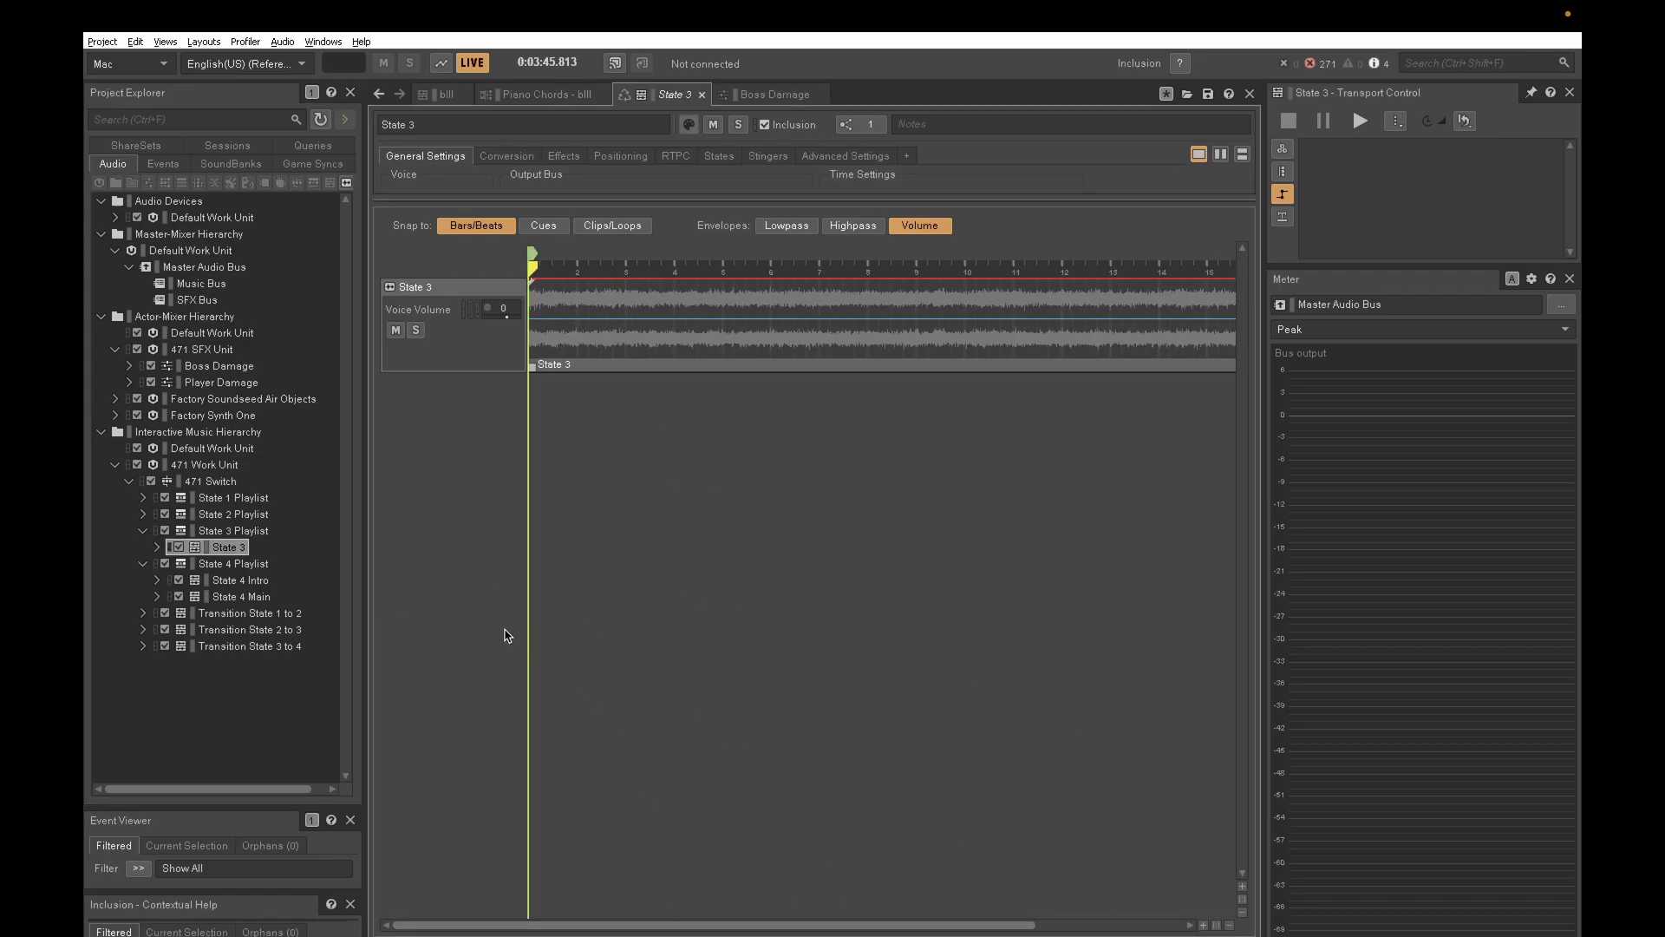
click(258, 530)
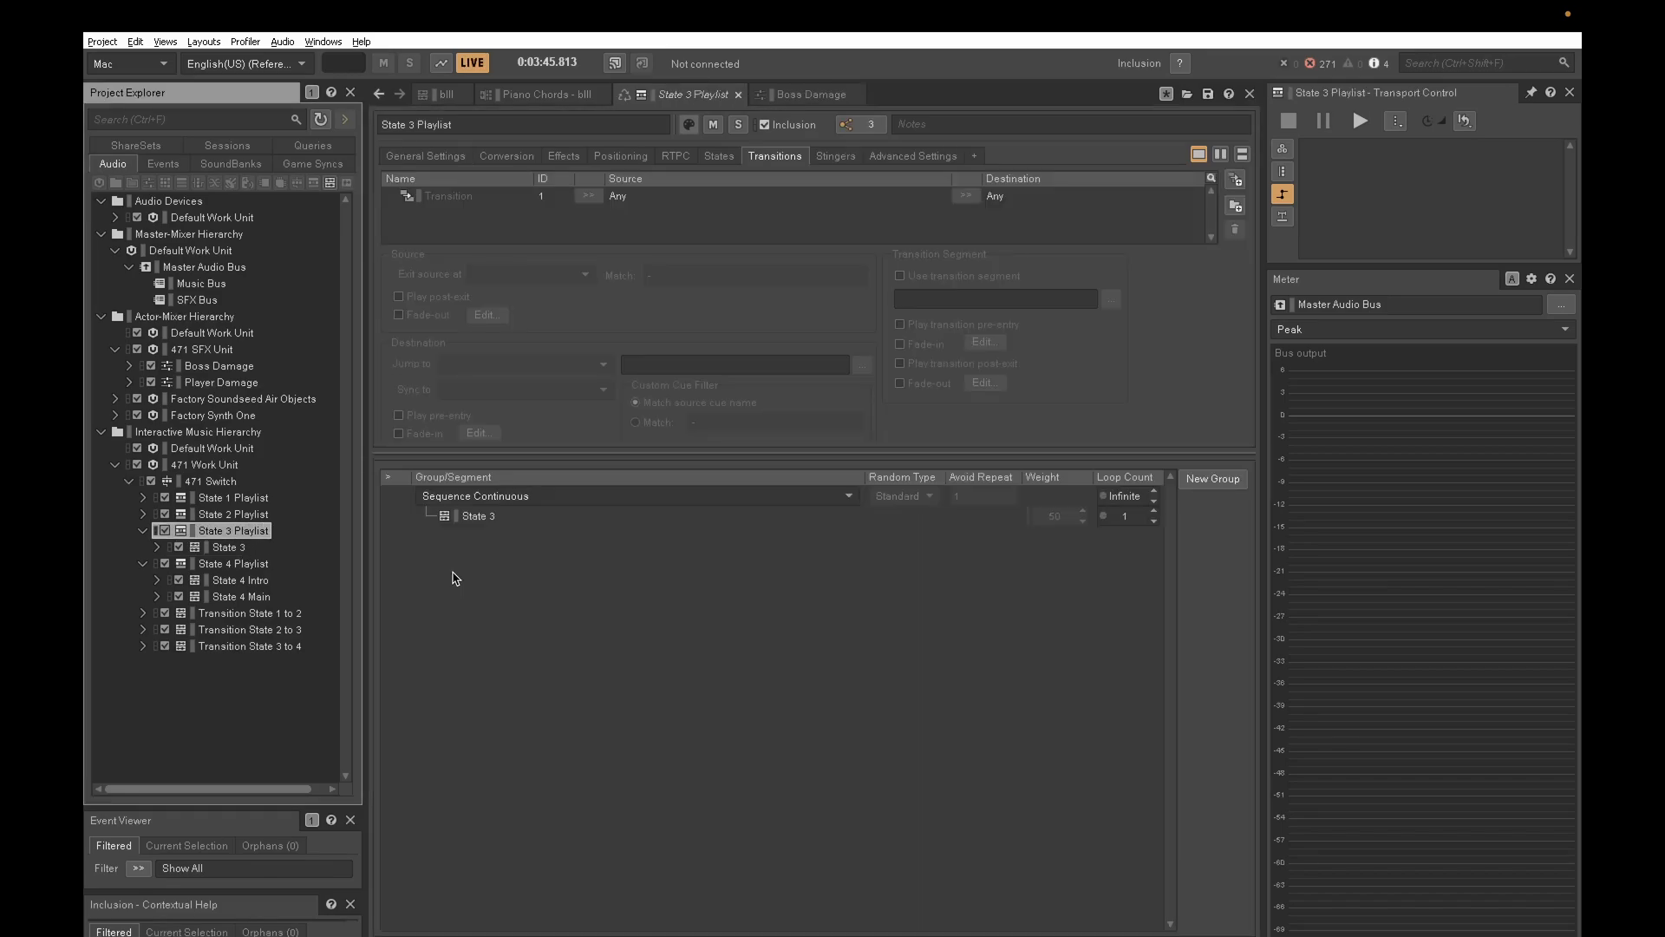
- Examine the State 4 Playlist's sequence and the main and strings tracks of its State 4 Intro and State 4 Main segments
click(270, 565)
click(239, 582)
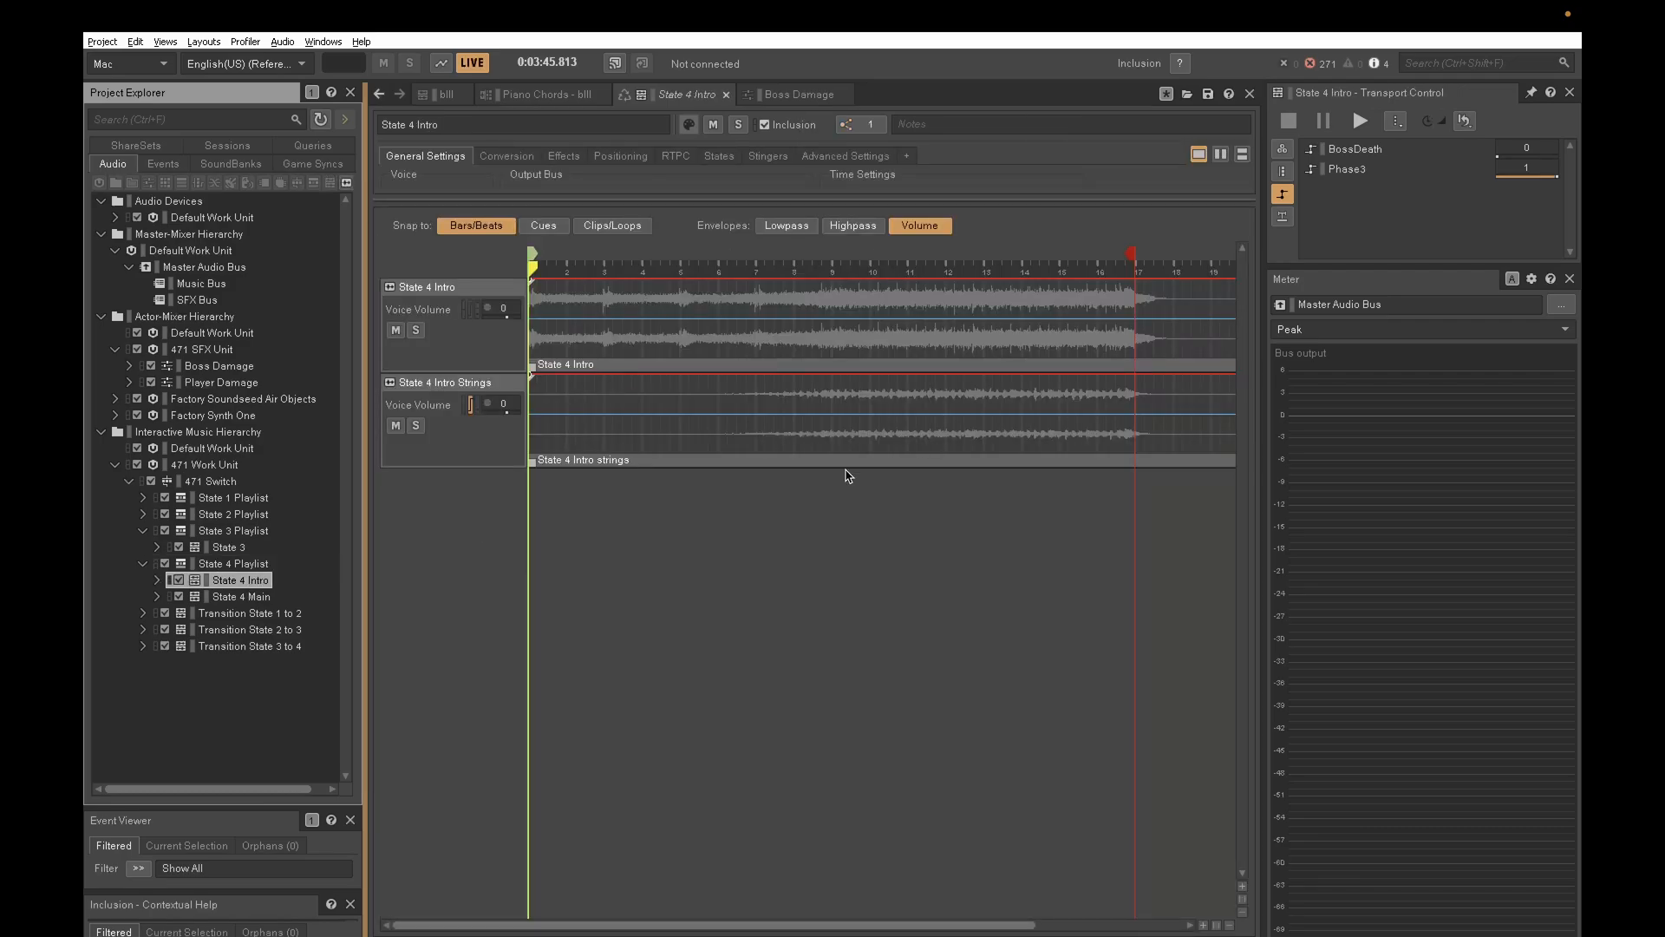
click(240, 597)
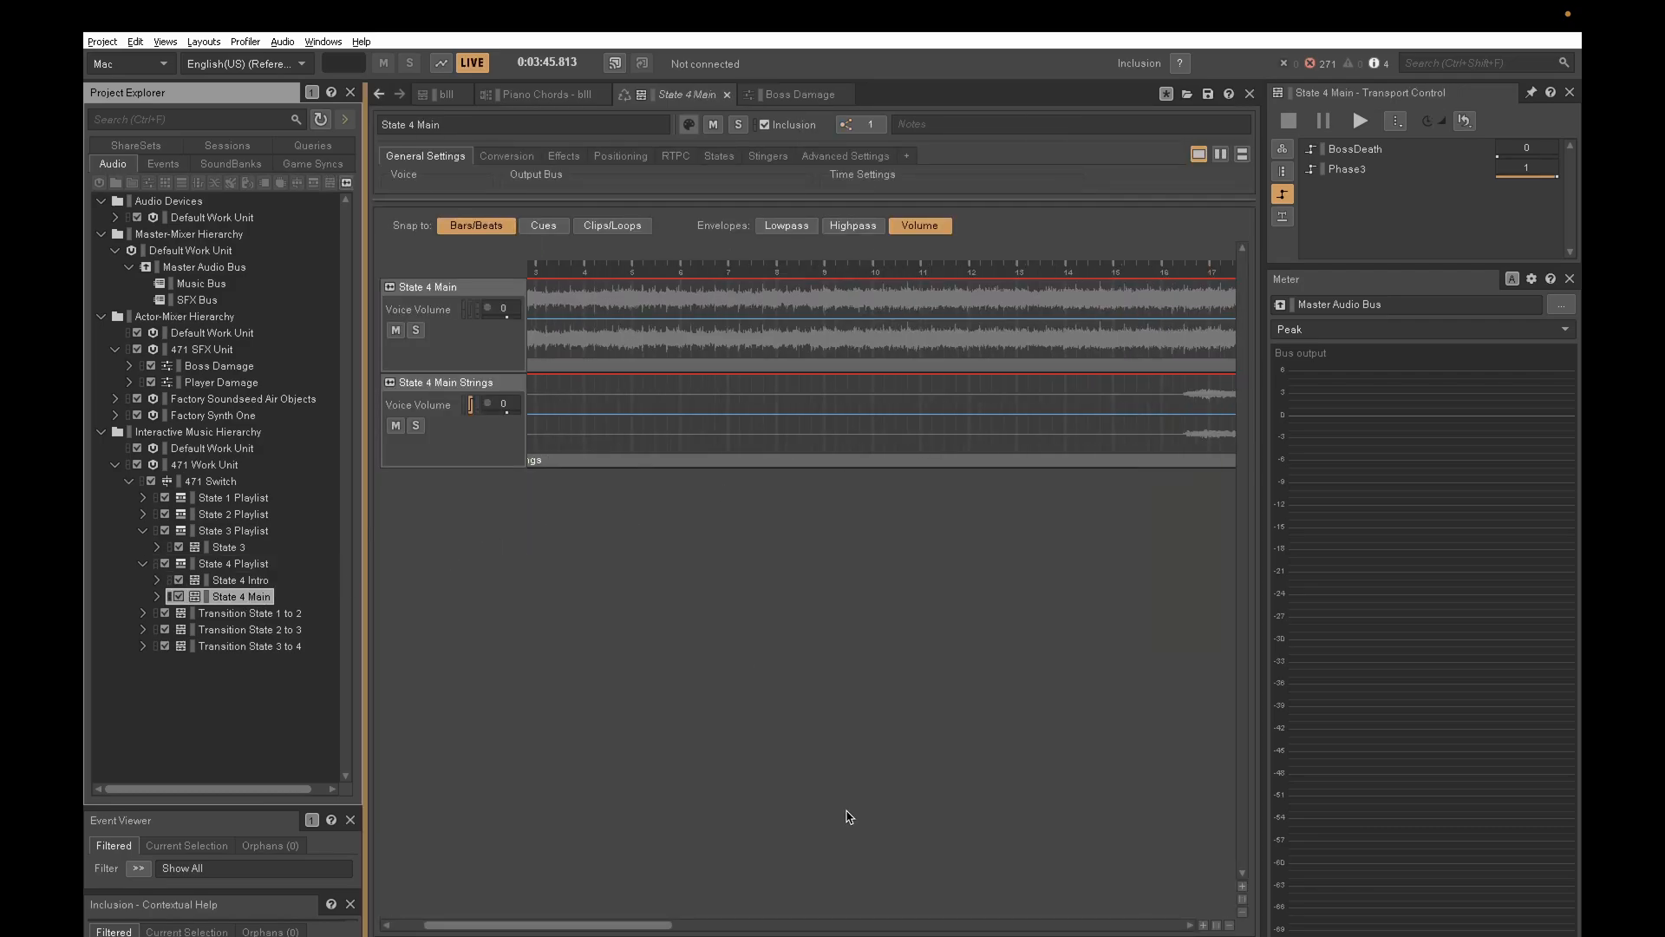
drag(632, 924, 458, 903)
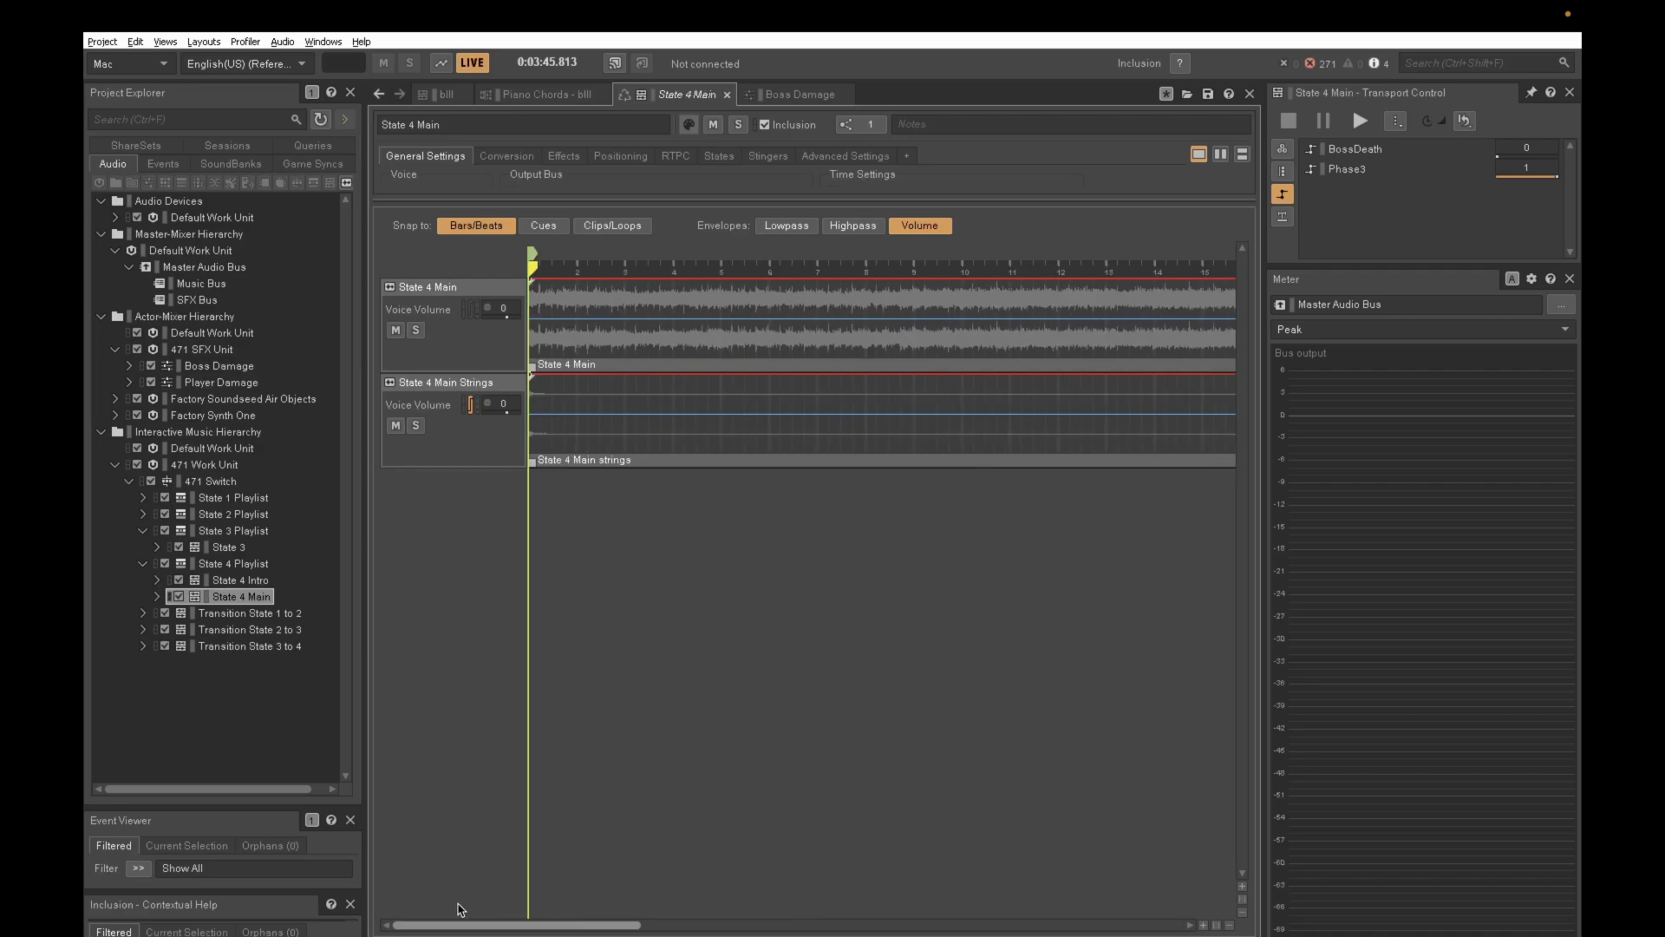
click(245, 566)
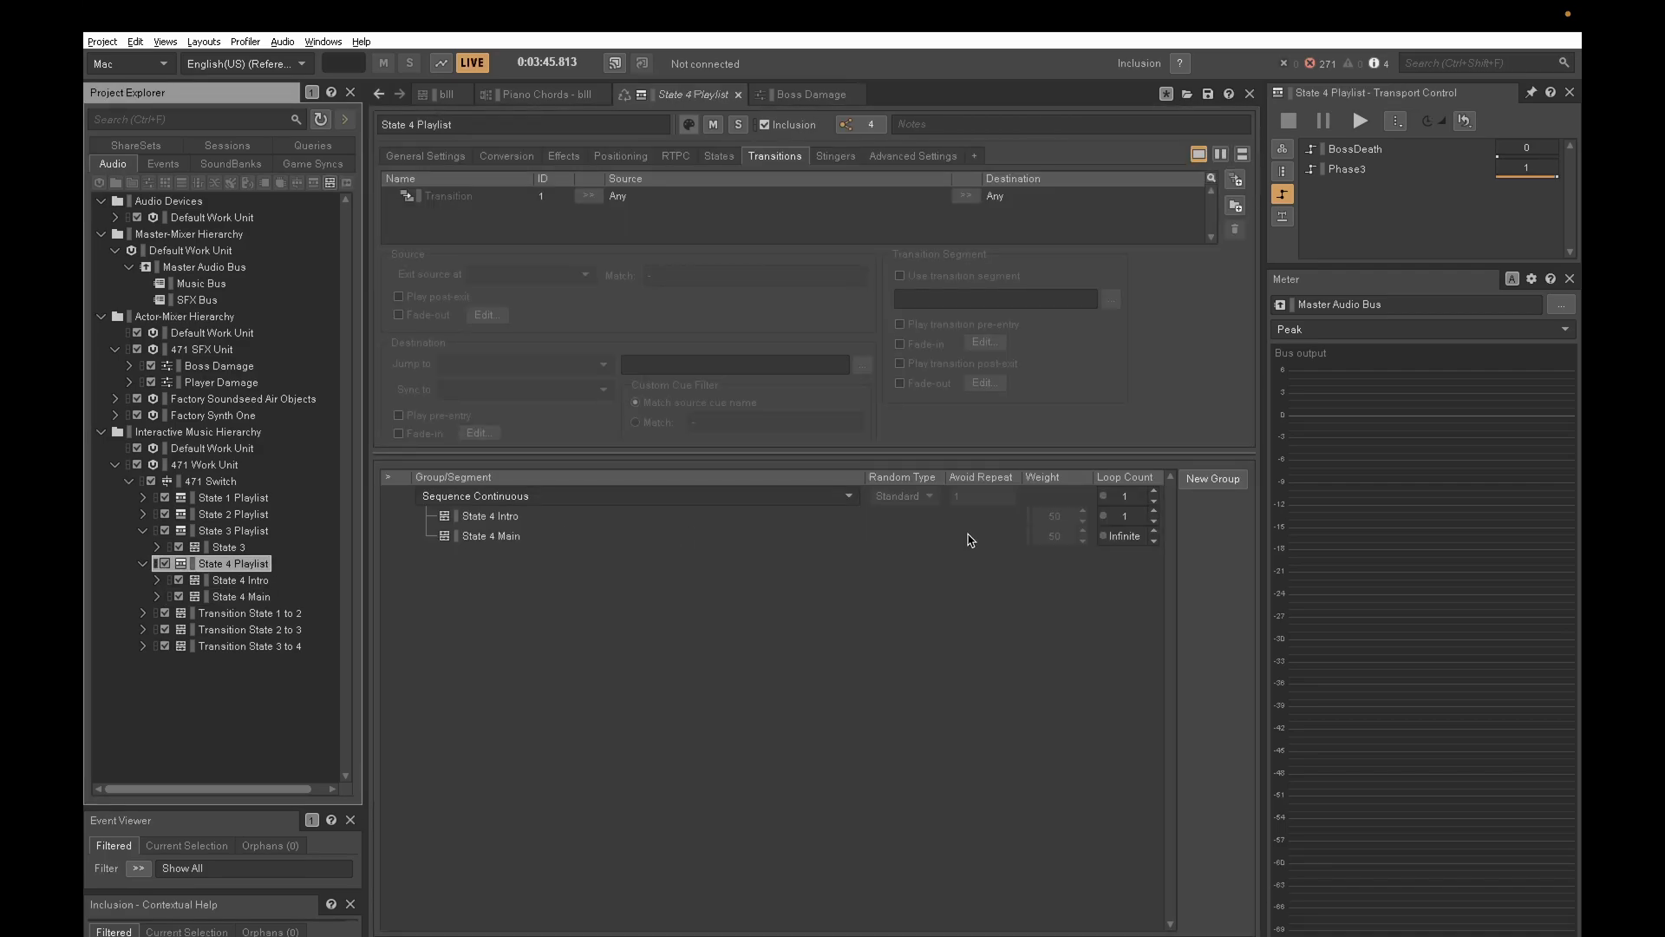
click(248, 581)
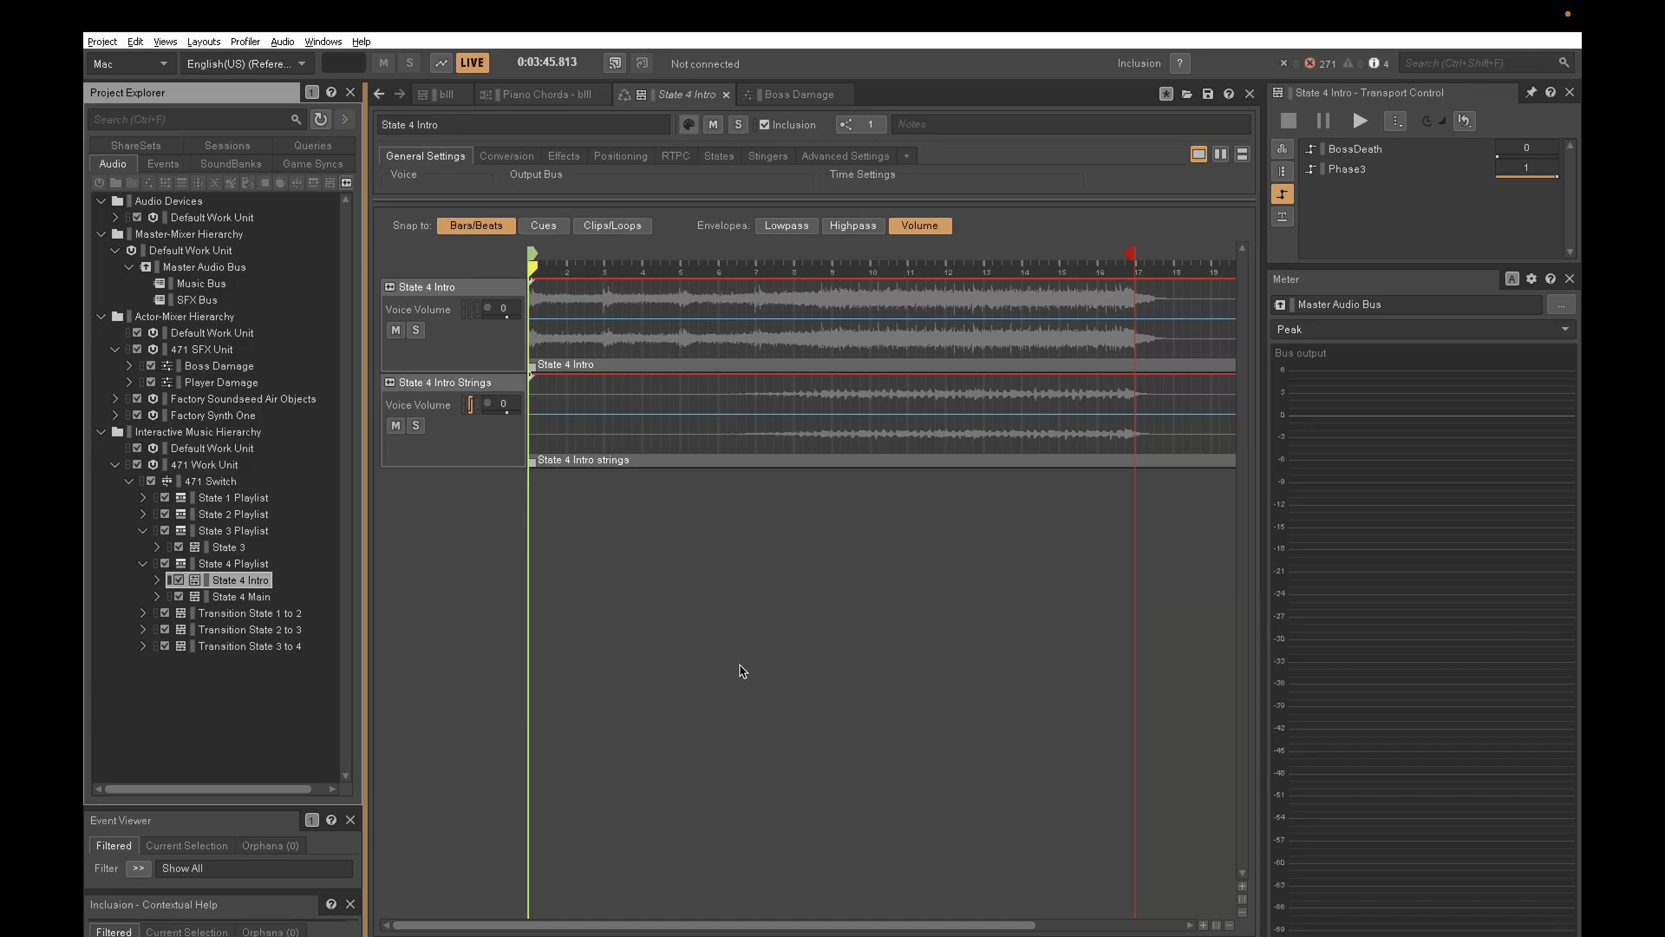
click(466, 463)
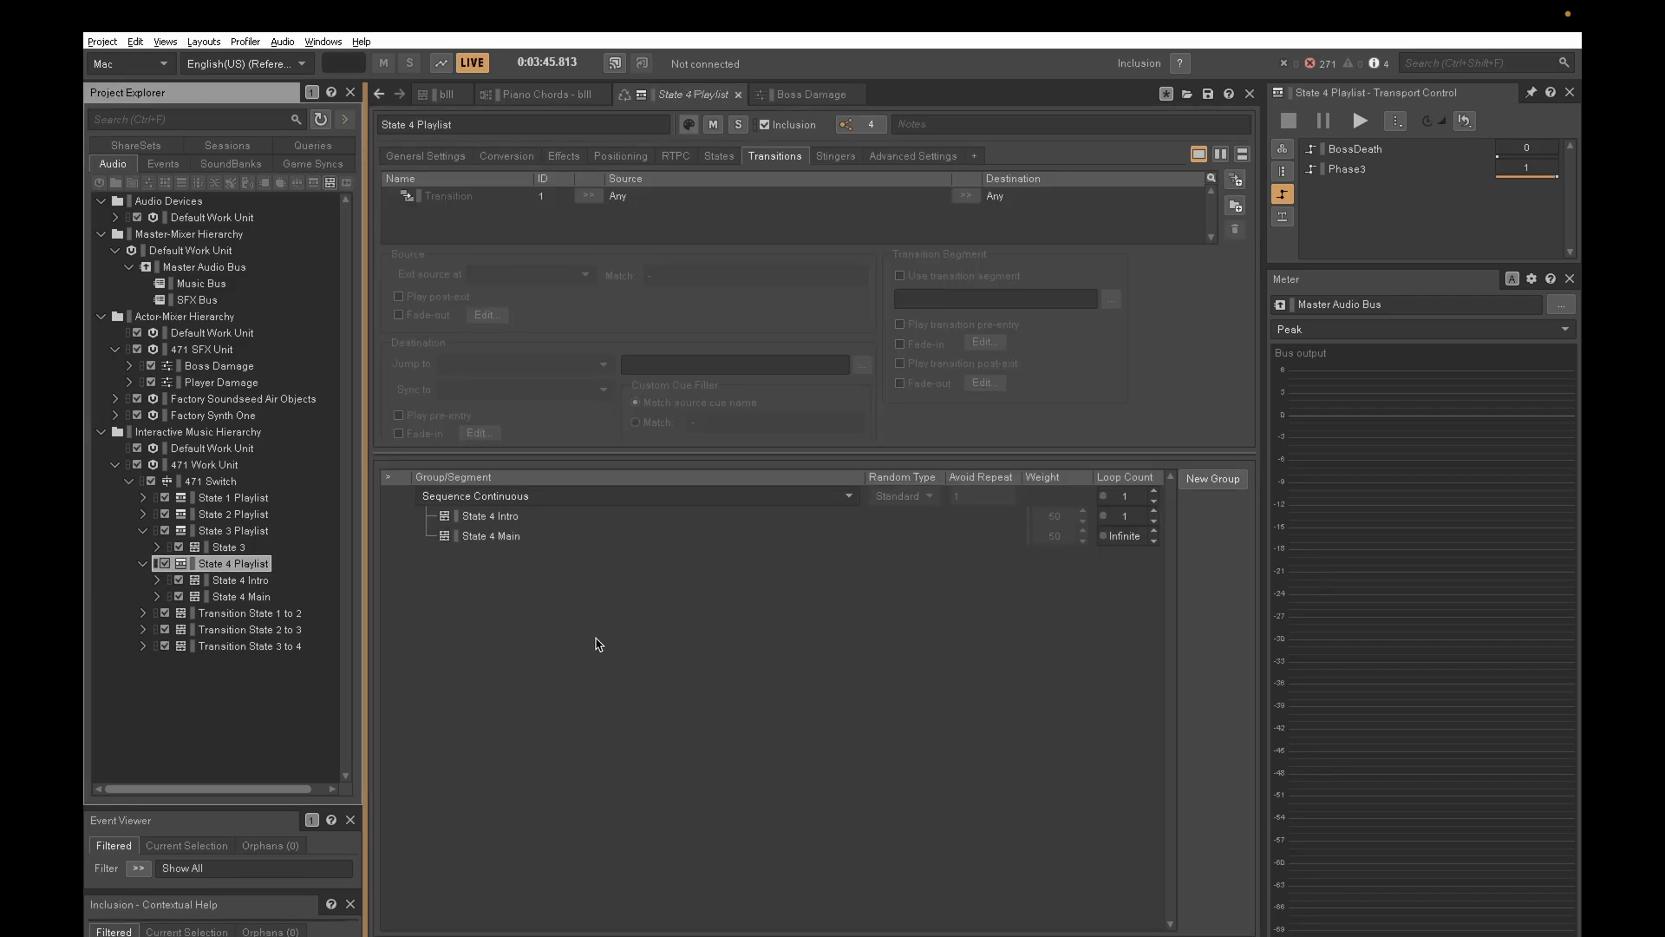
- Audition the Boss Damage and Player Damage sounds inside the 471 SFX Unit
click(228, 348)
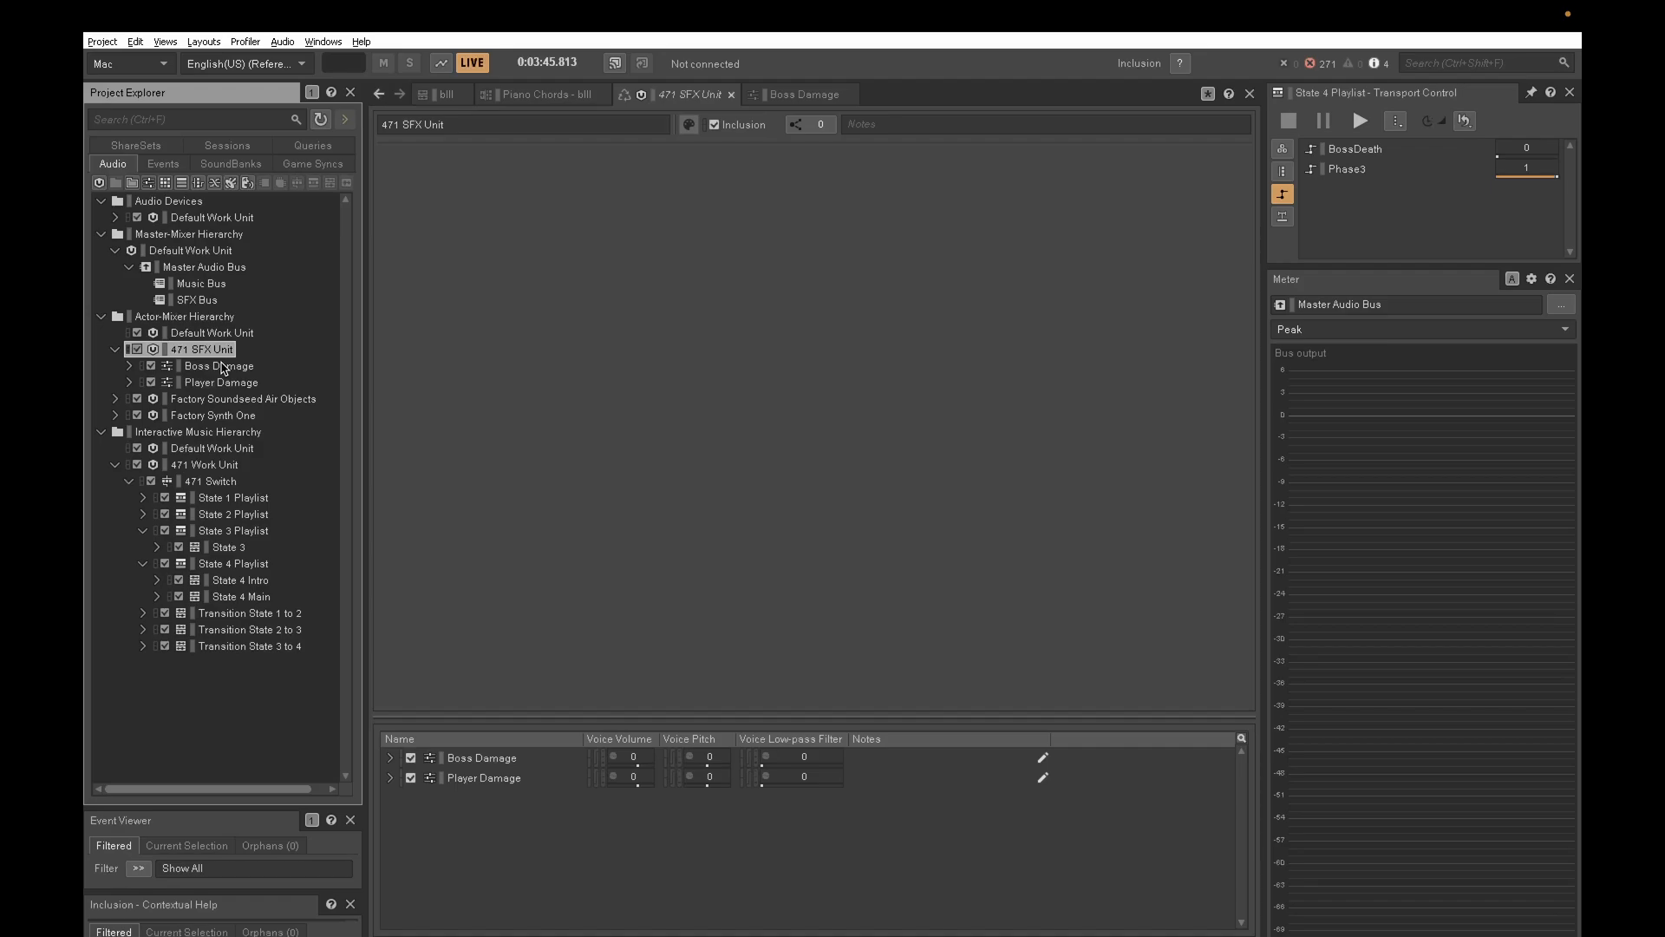
click(128, 366)
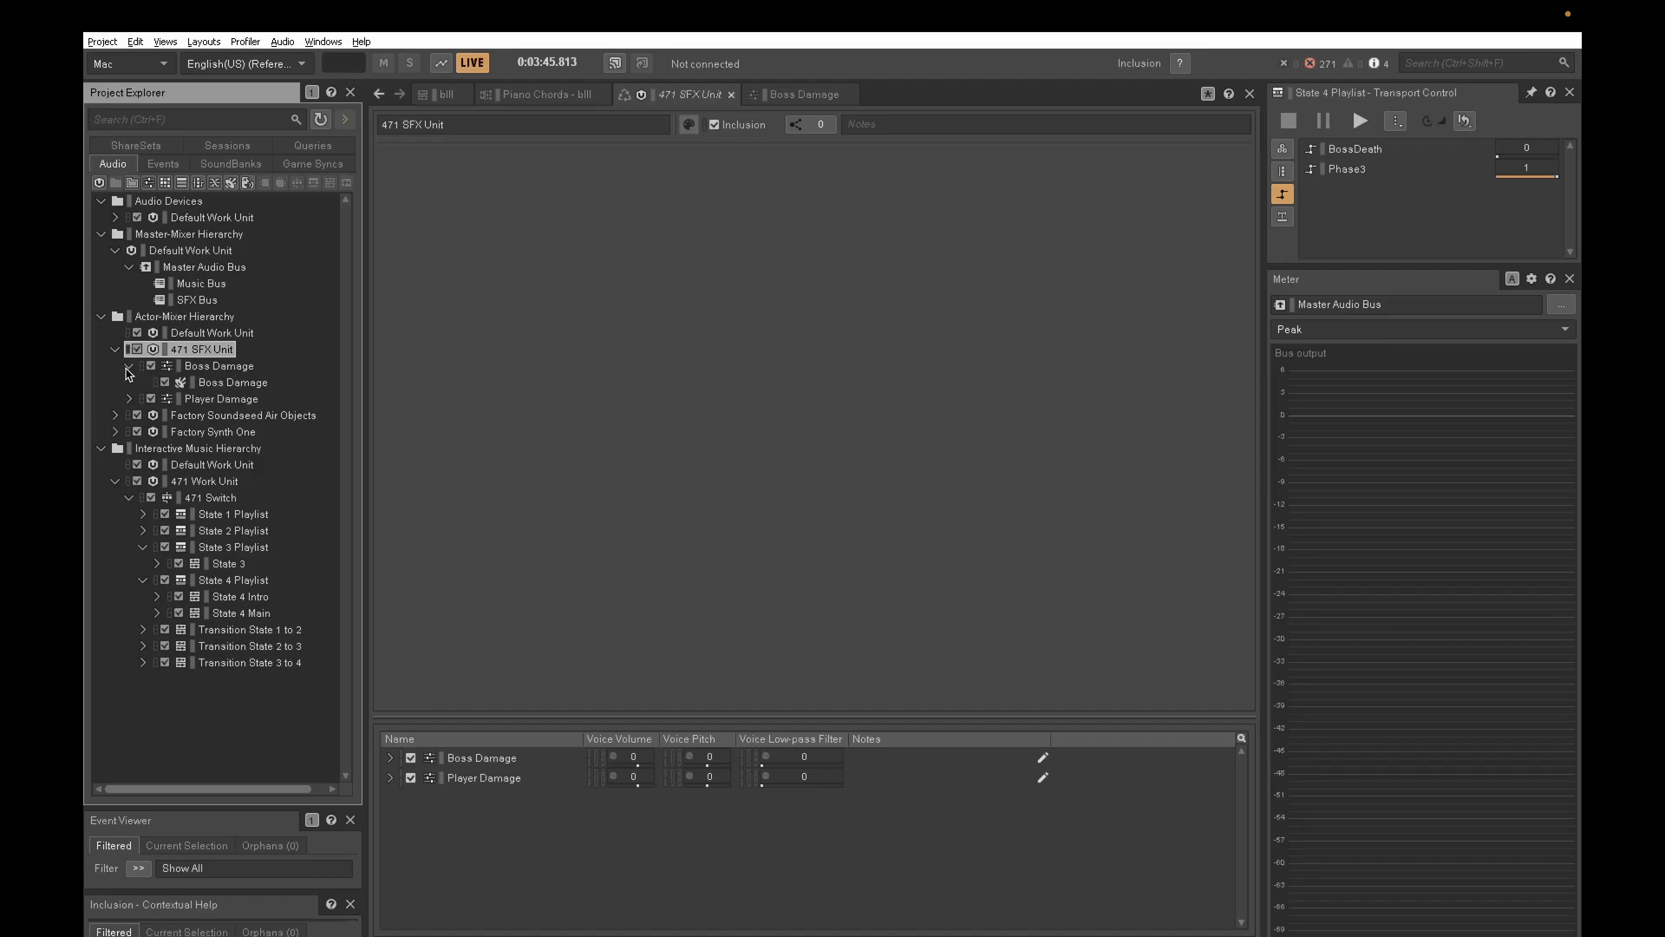
click(258, 383)
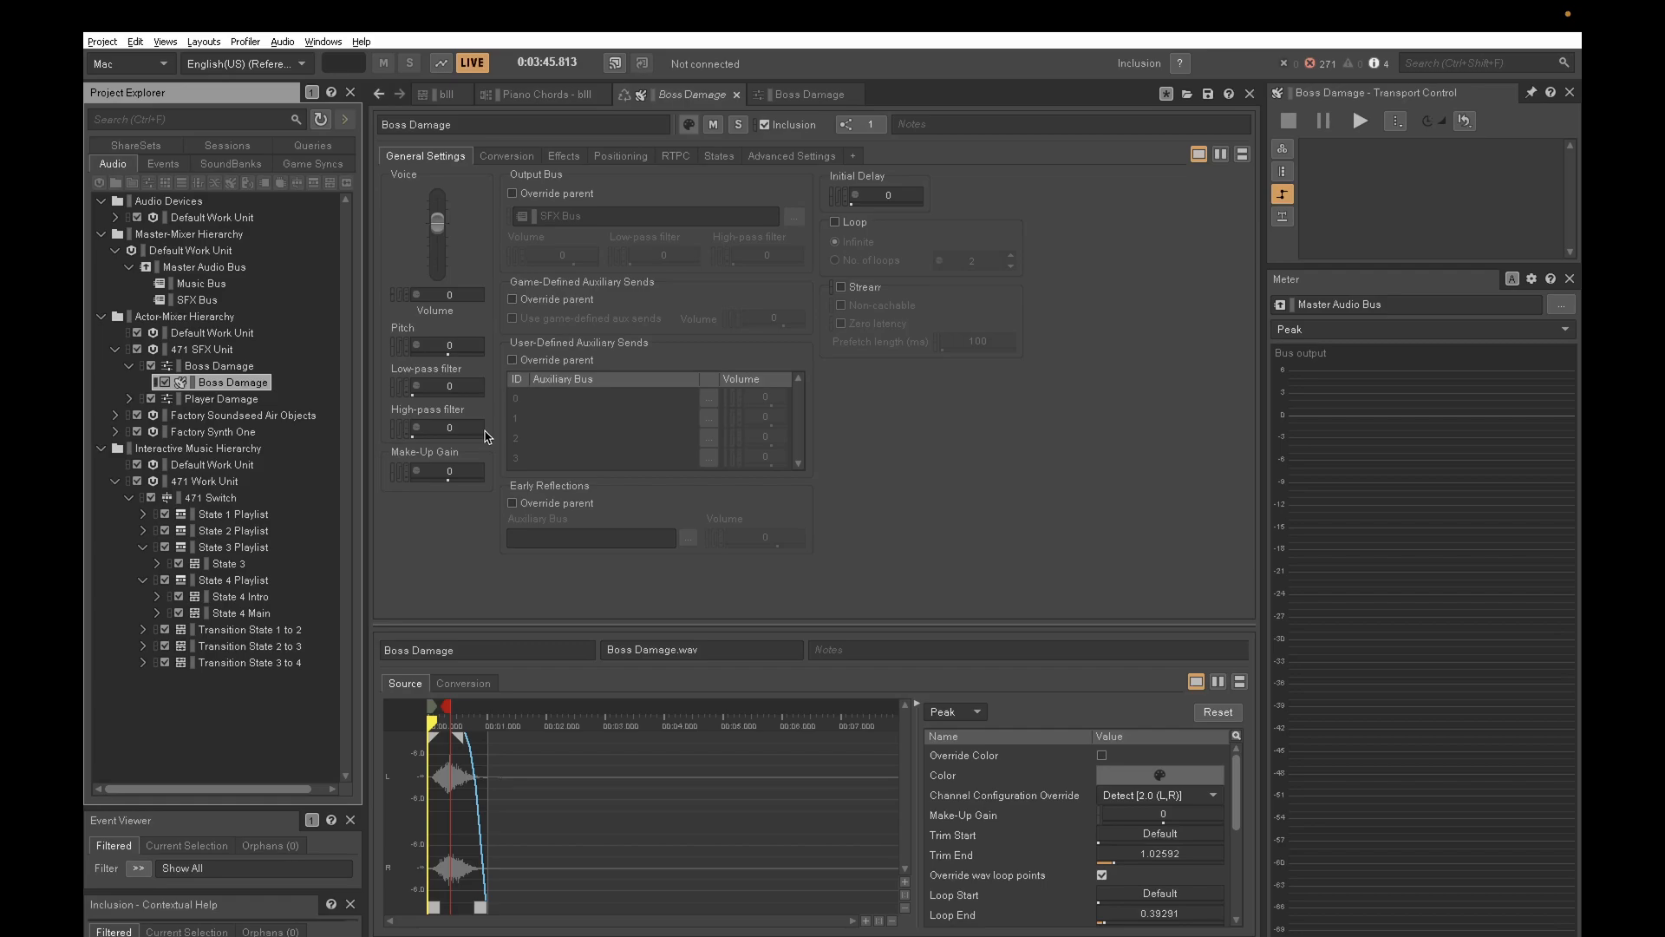
key(space)
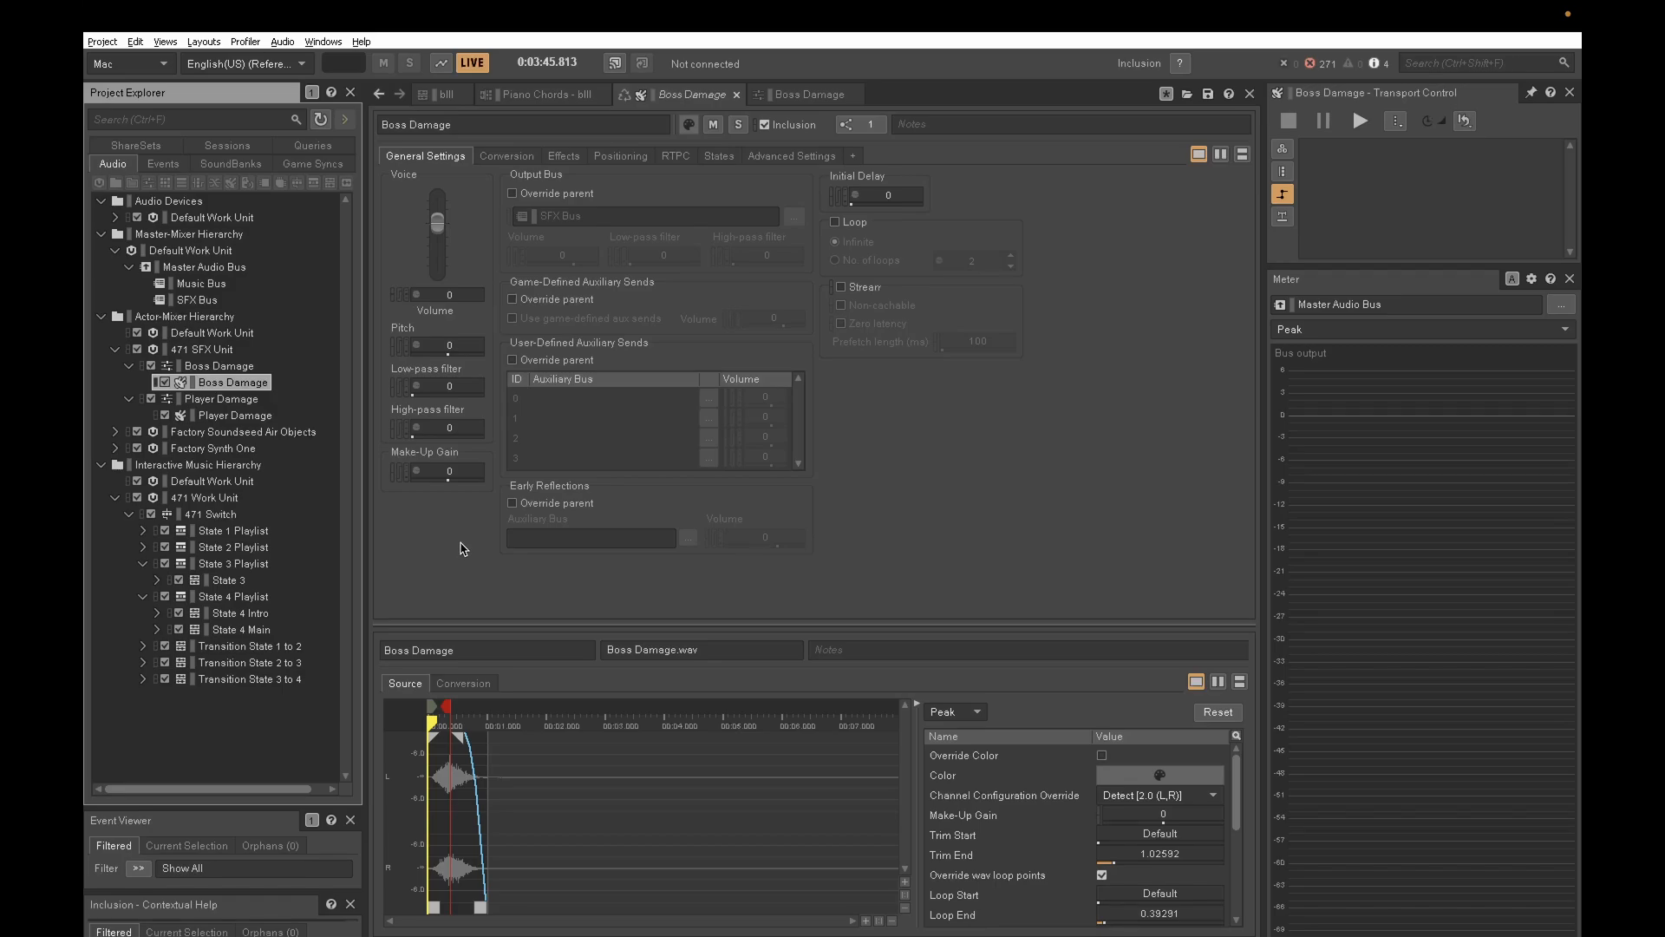
click(230, 417)
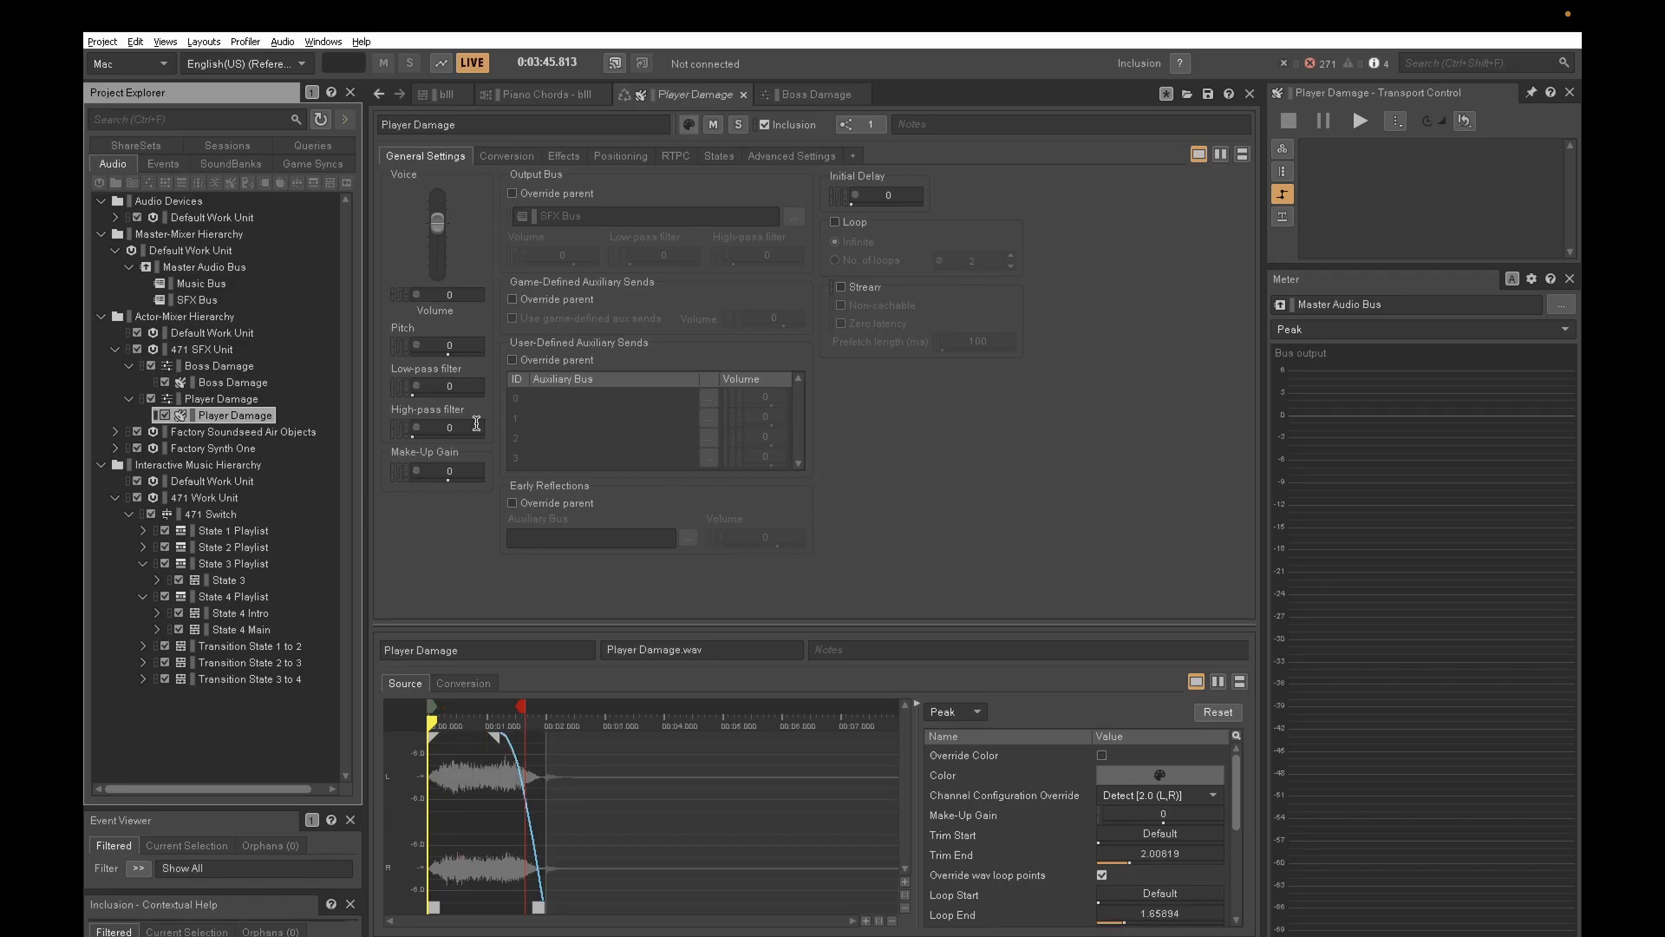
key(space)
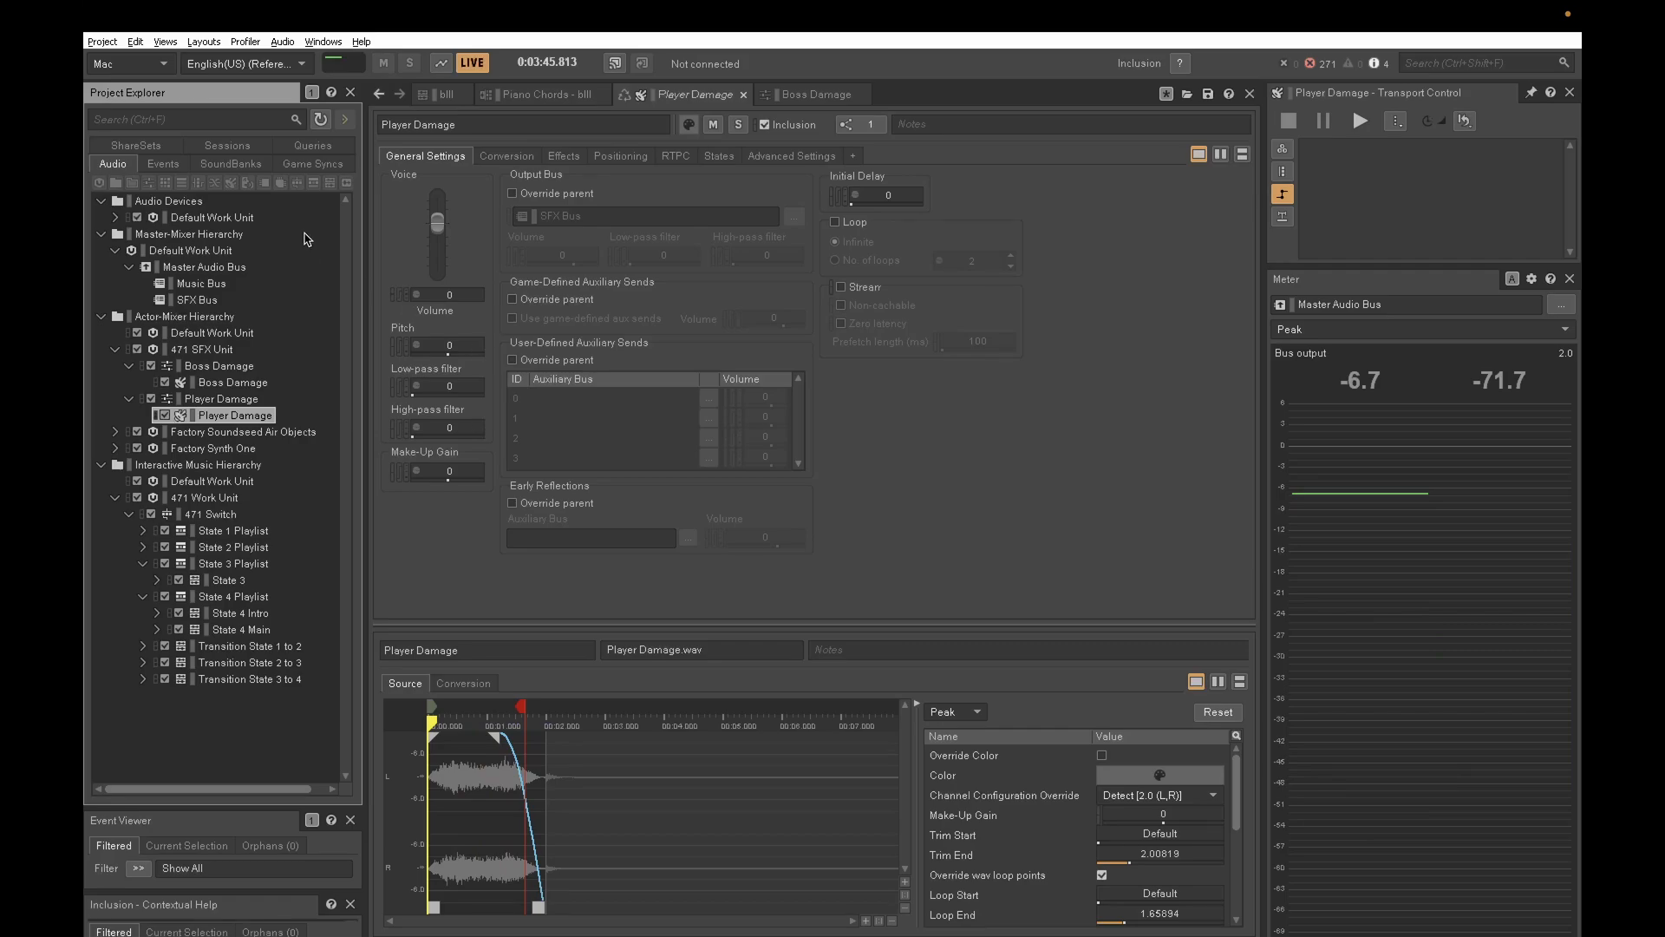
- View the auto-ducking settings of the SFX Bus
click(208, 301)
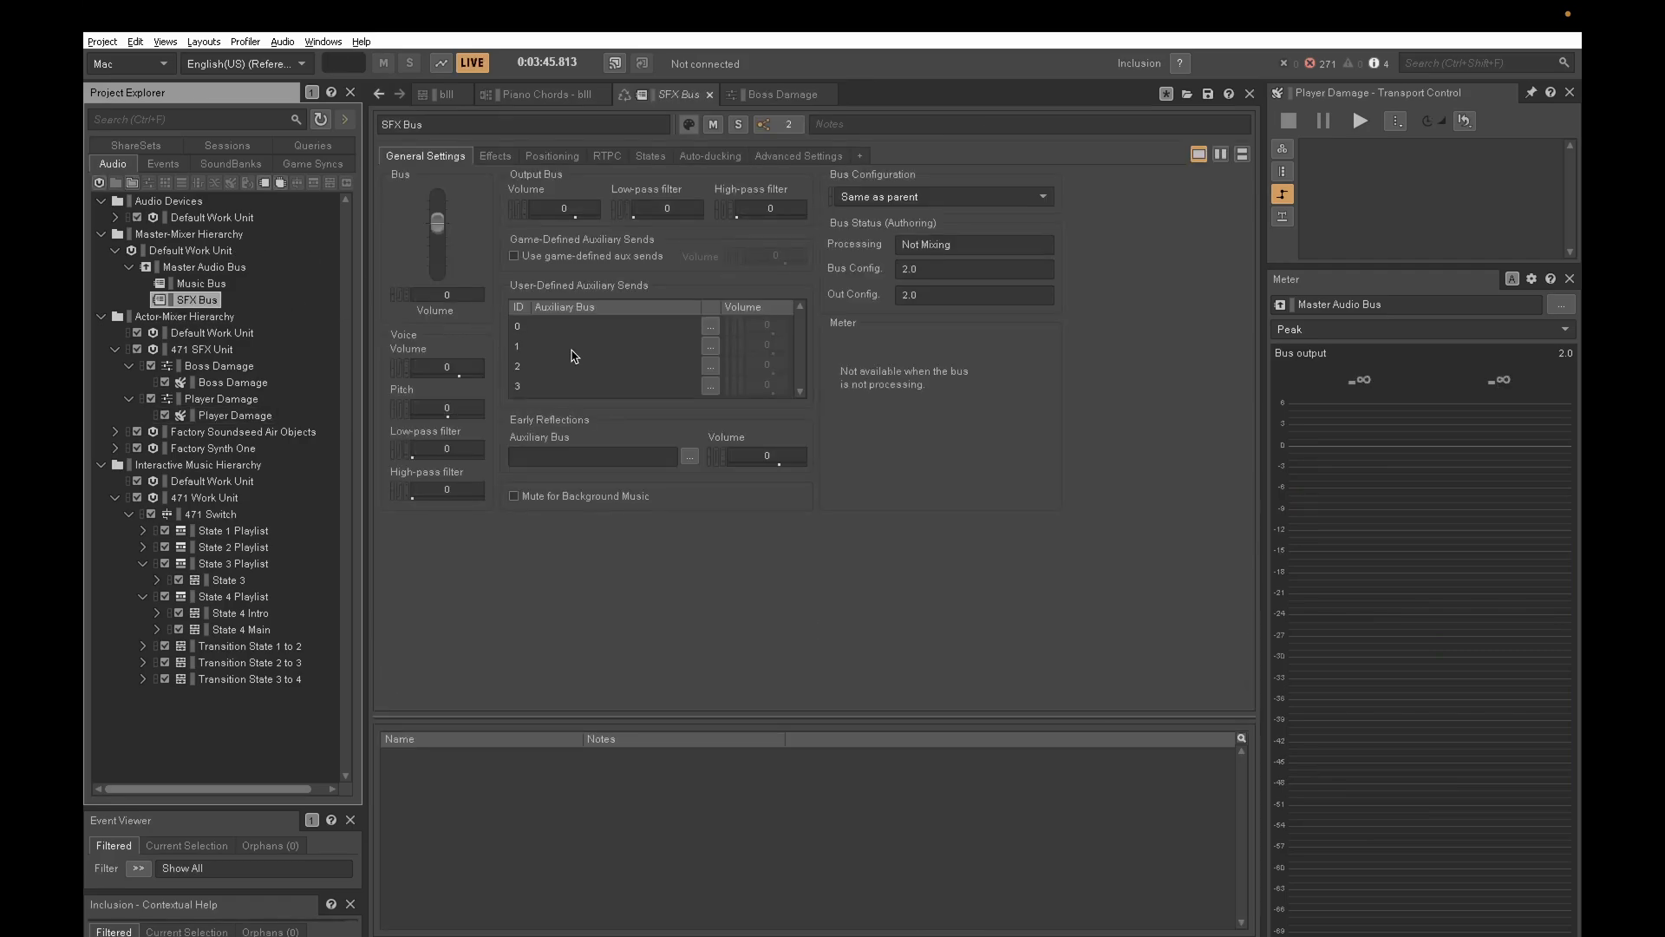
click(729, 157)
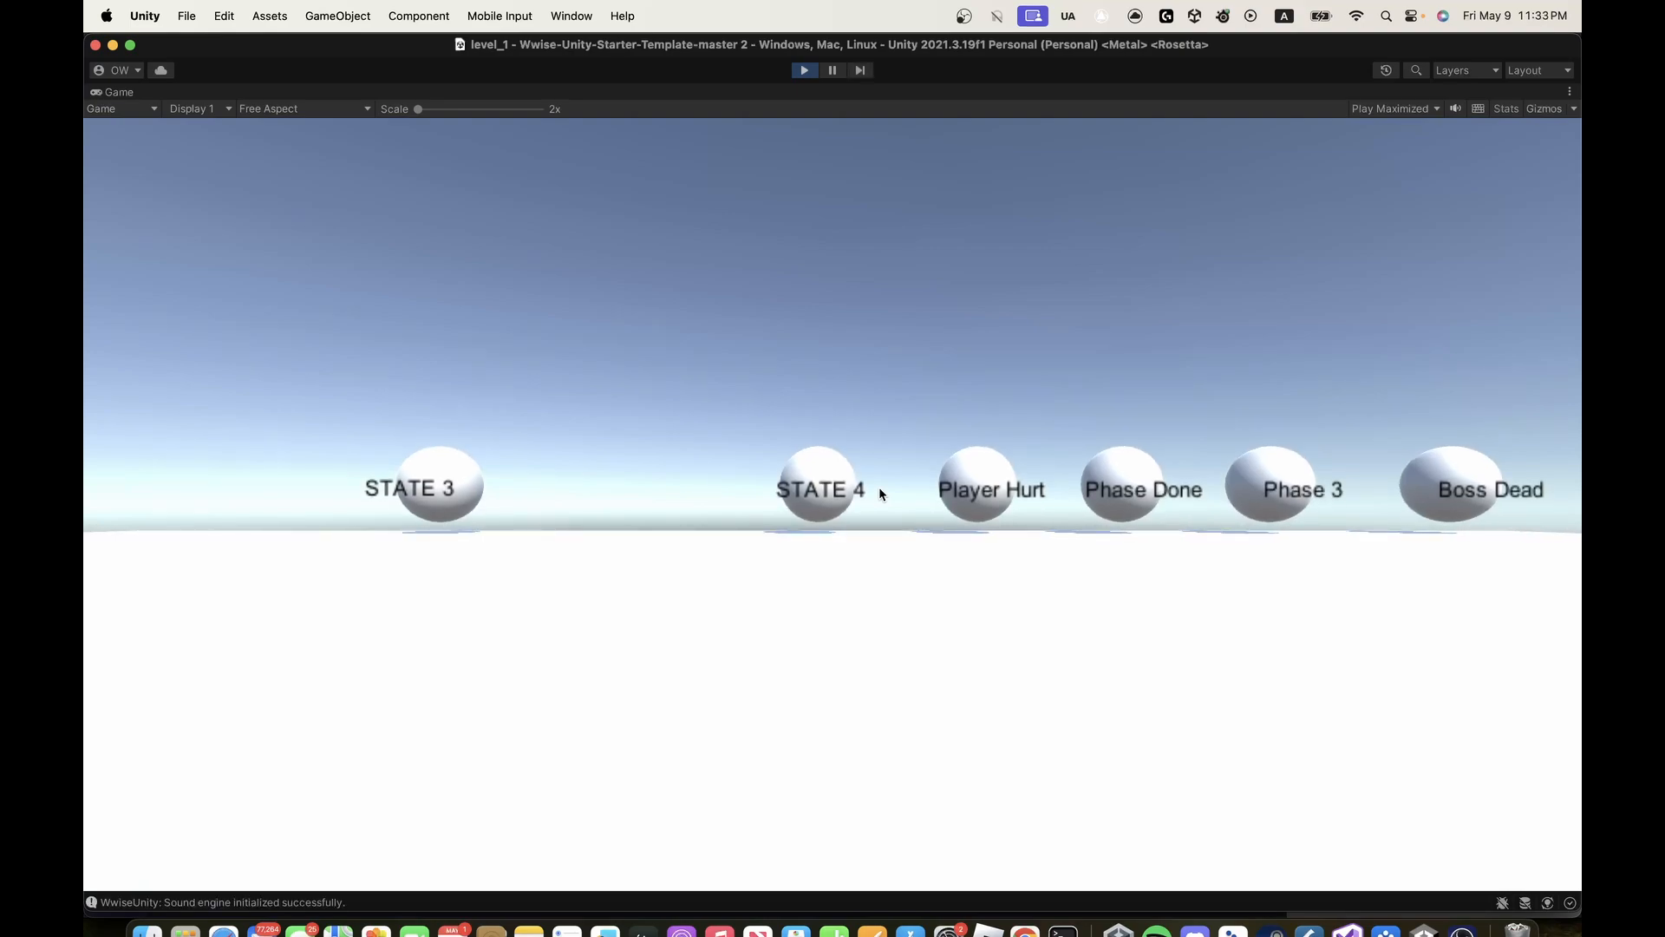
- In the running Unity level_1 scene, walk up to the STATE 1 cube to trigger it and head towards the STATE 2 cube
click(880, 489)
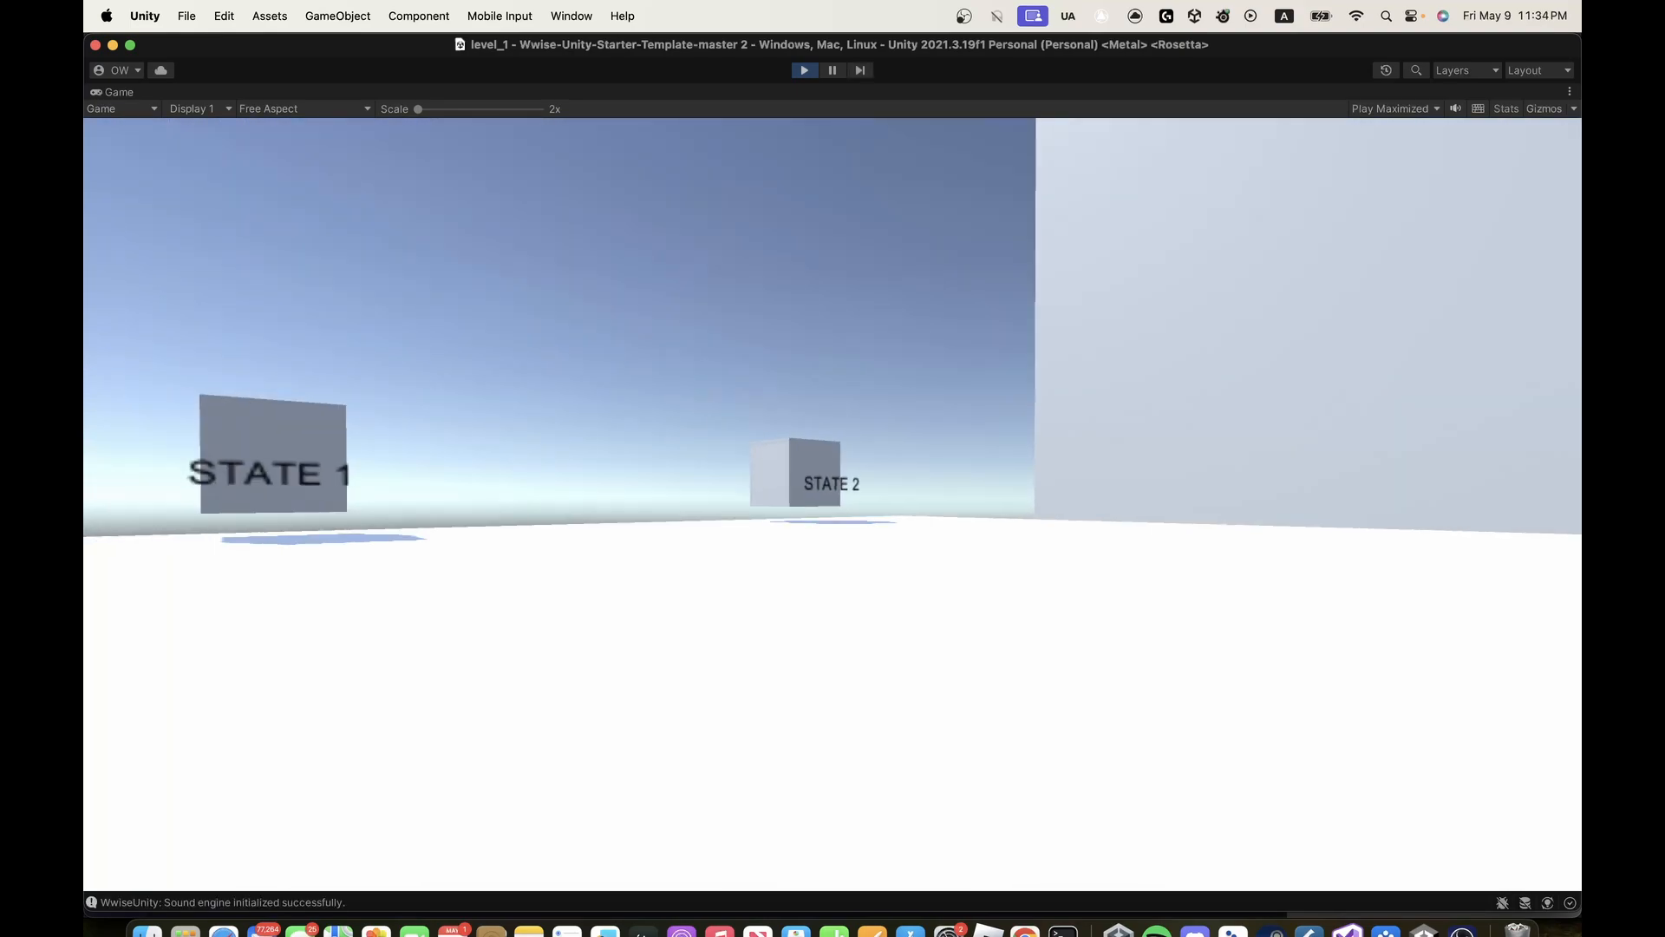
key(w)
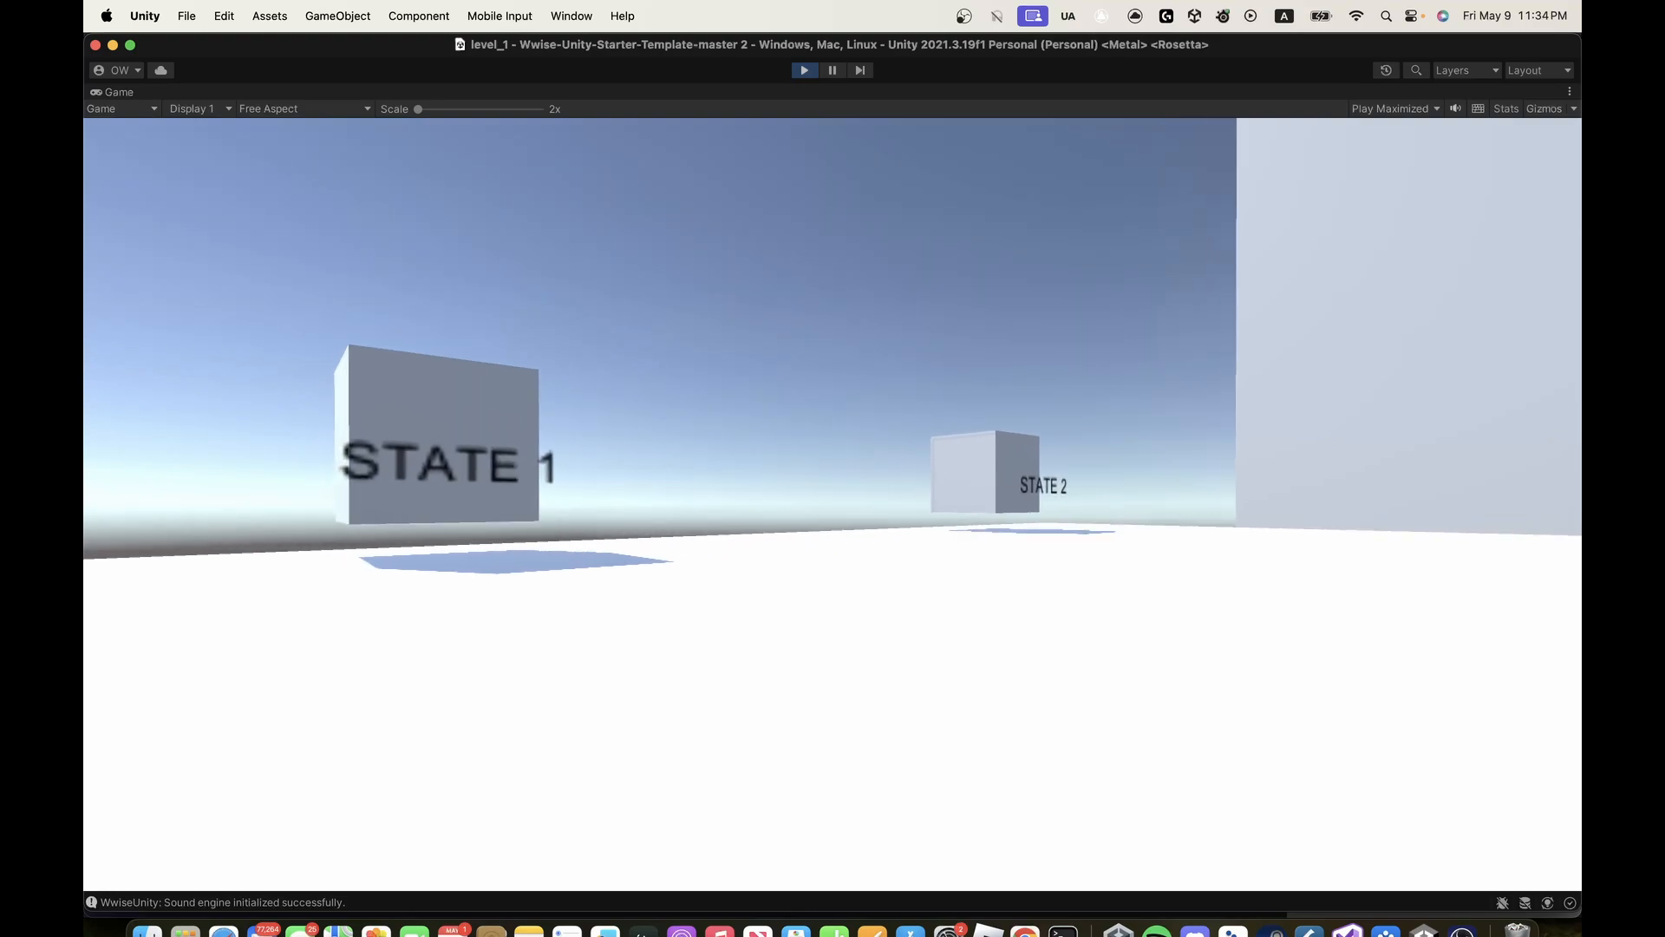
key(w)
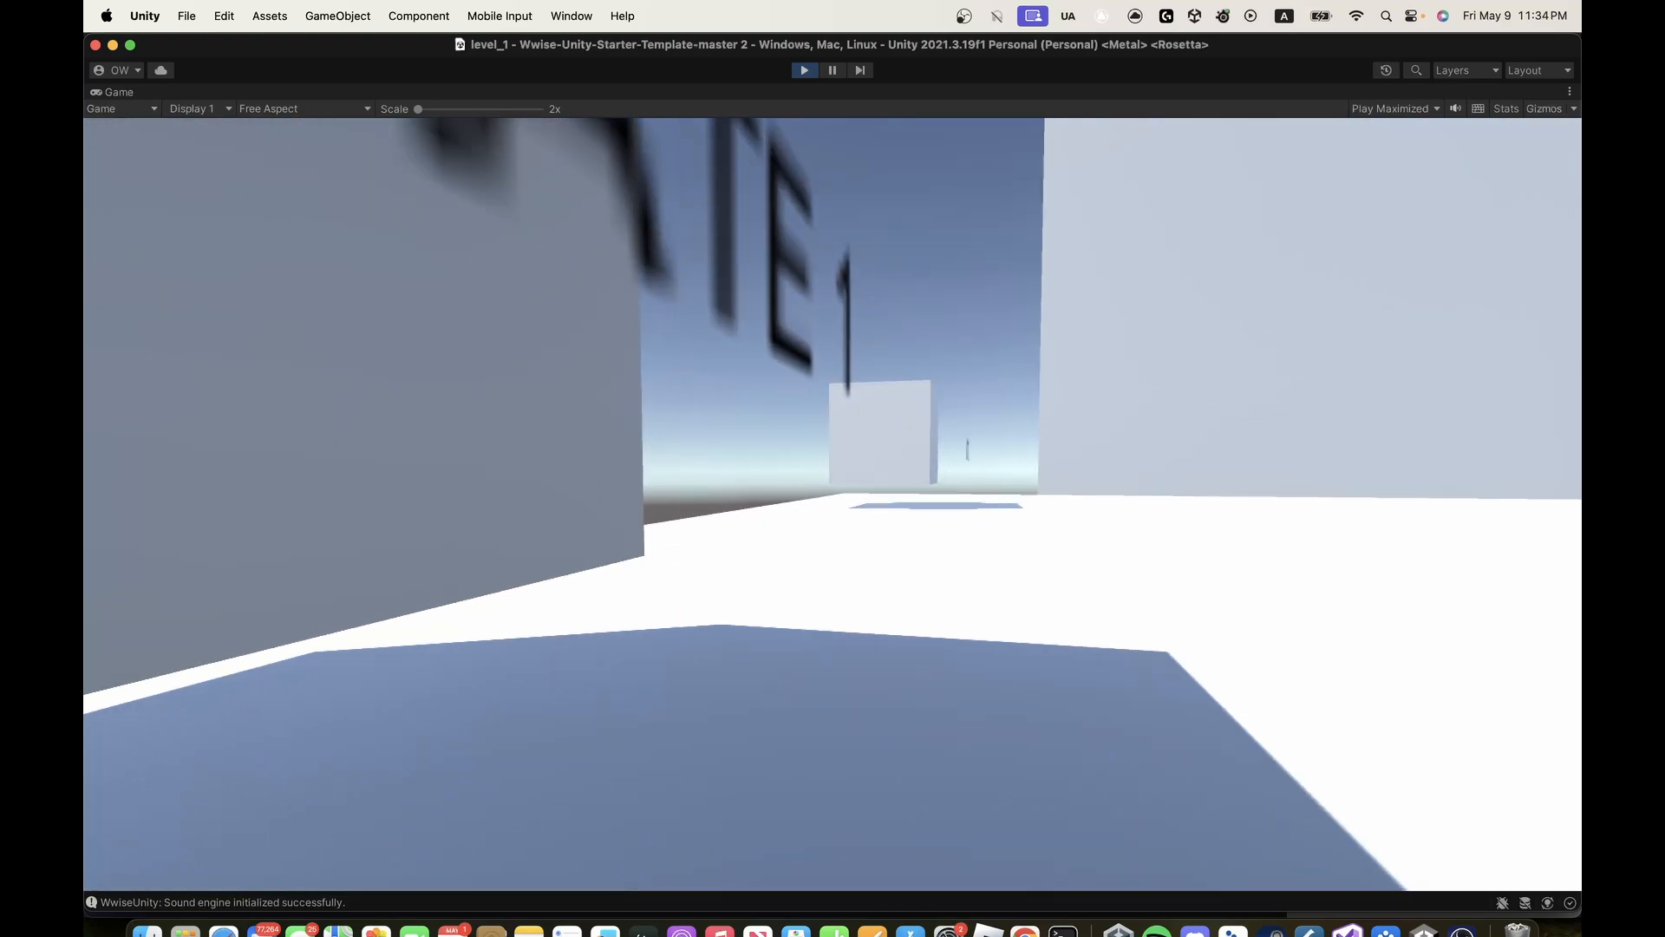
key(w)
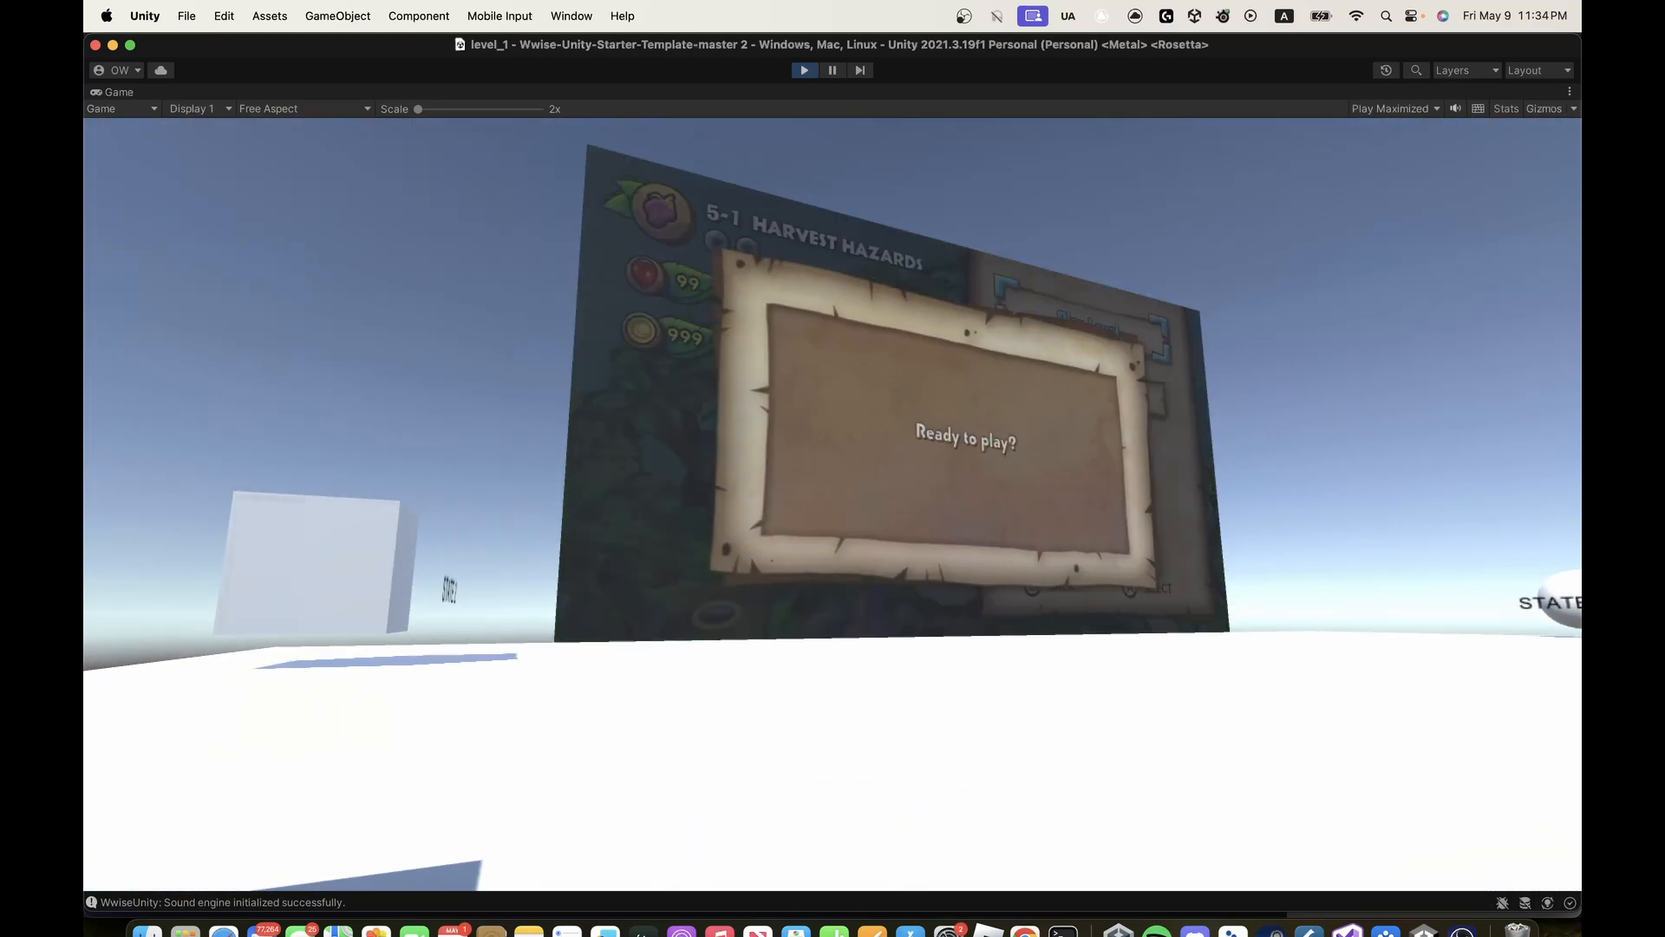
key(w)
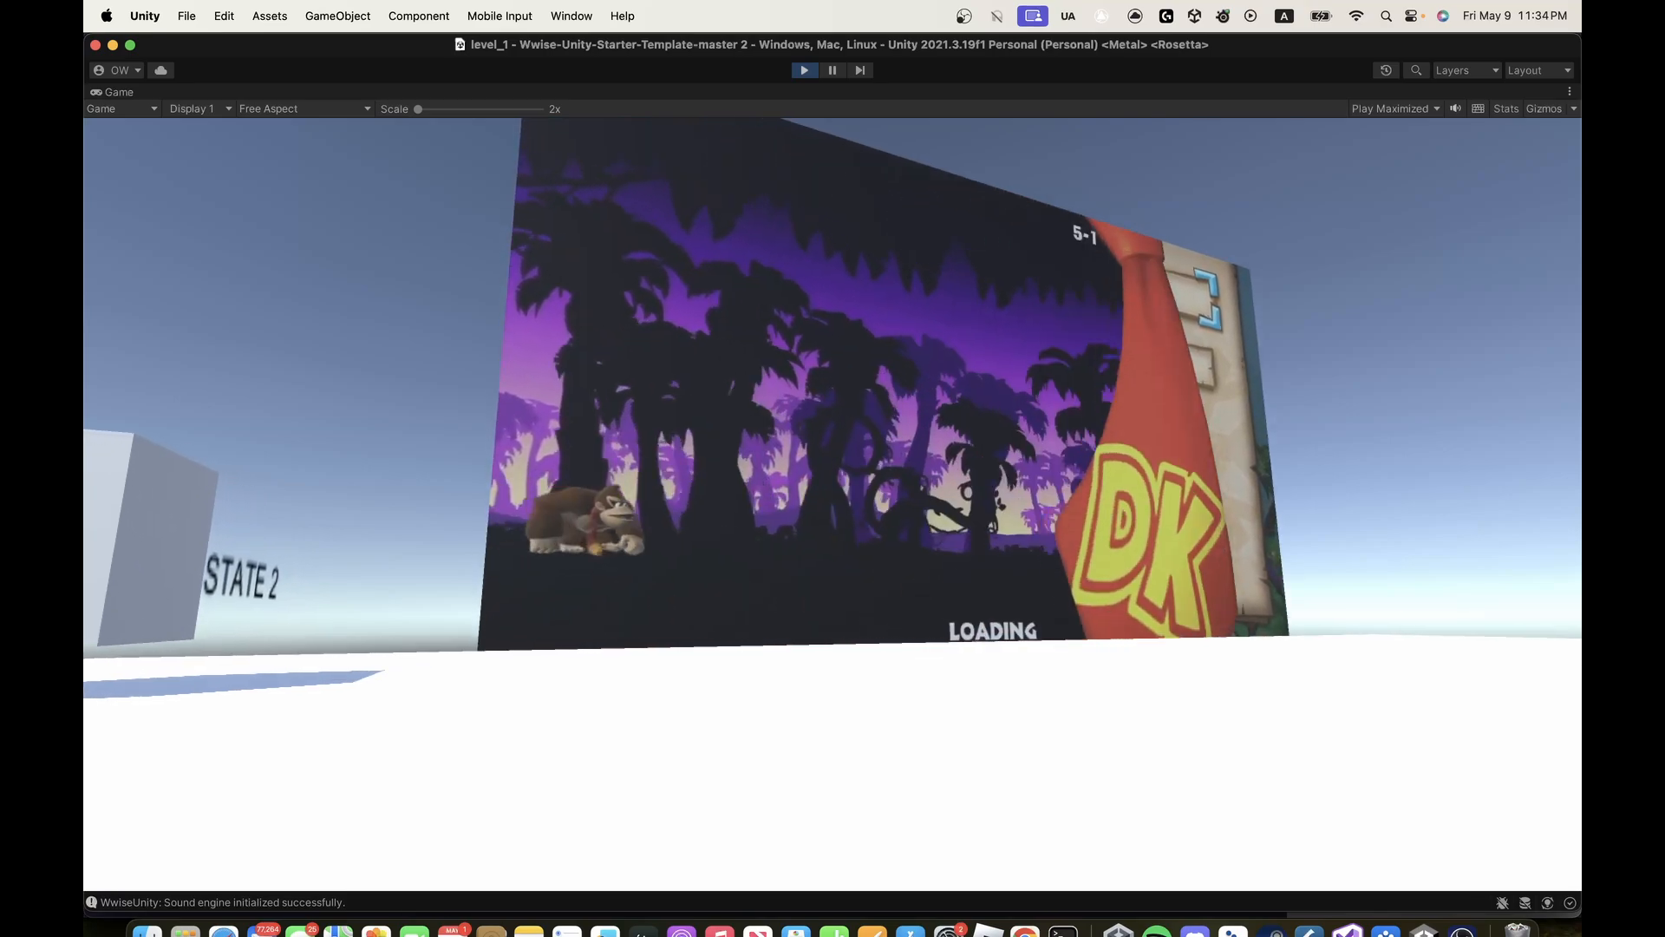
key(w)
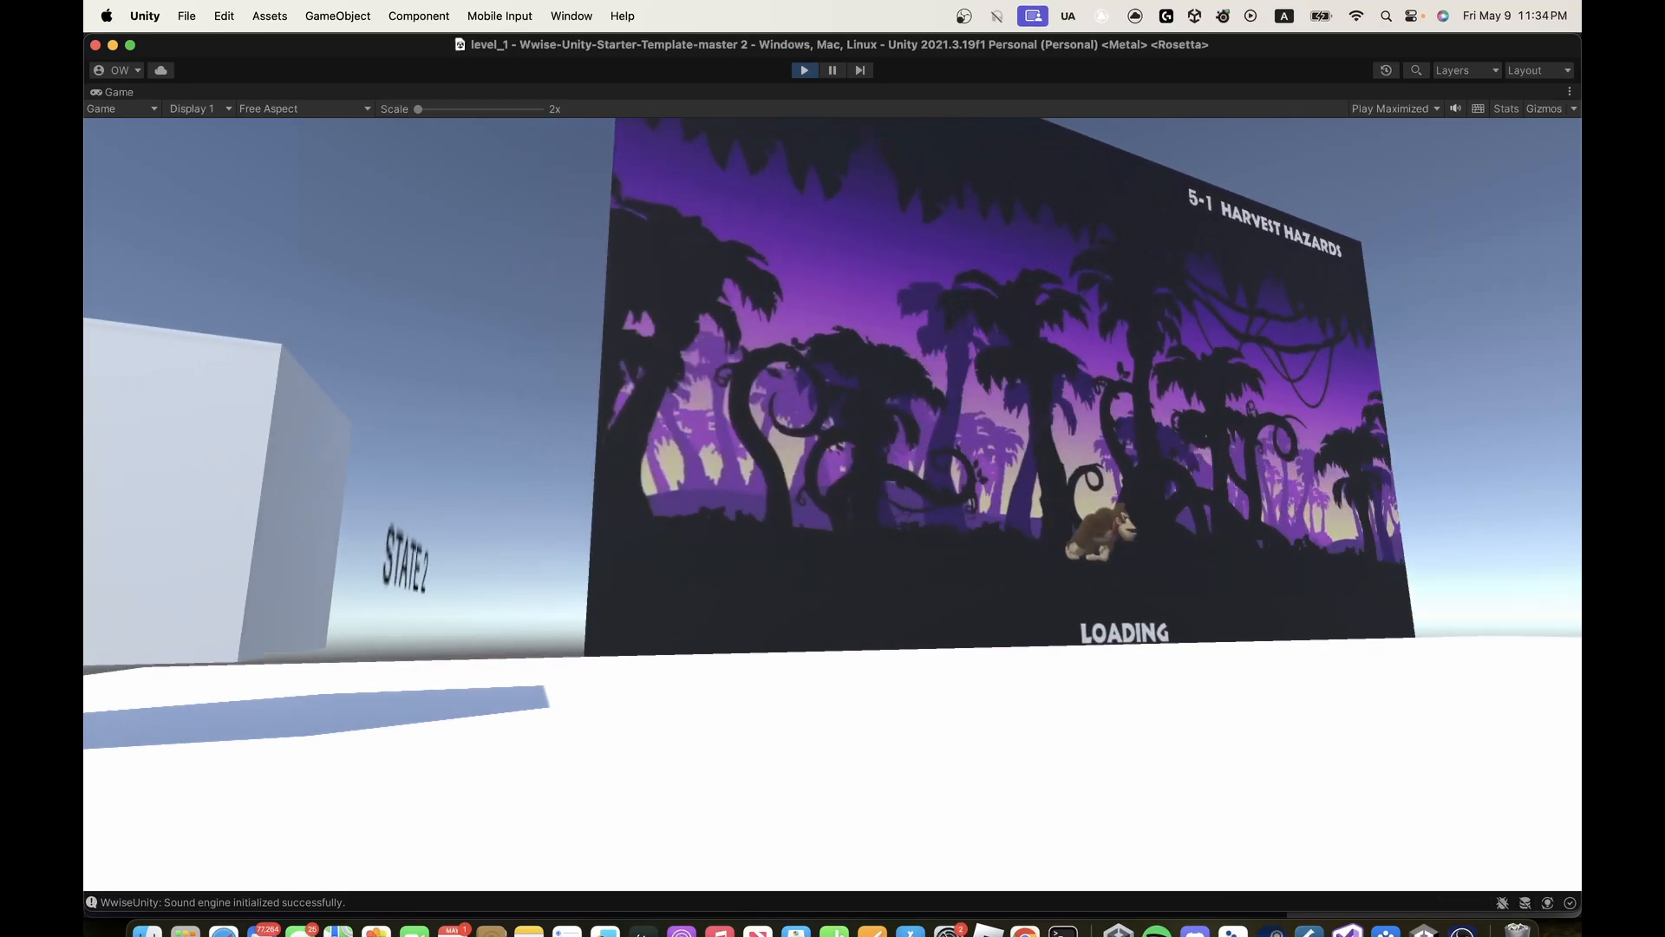
- Walk into the STATE 2 cube to trigger it and back out in front of the gameplay screen
key(a)
key(w)
key(d)
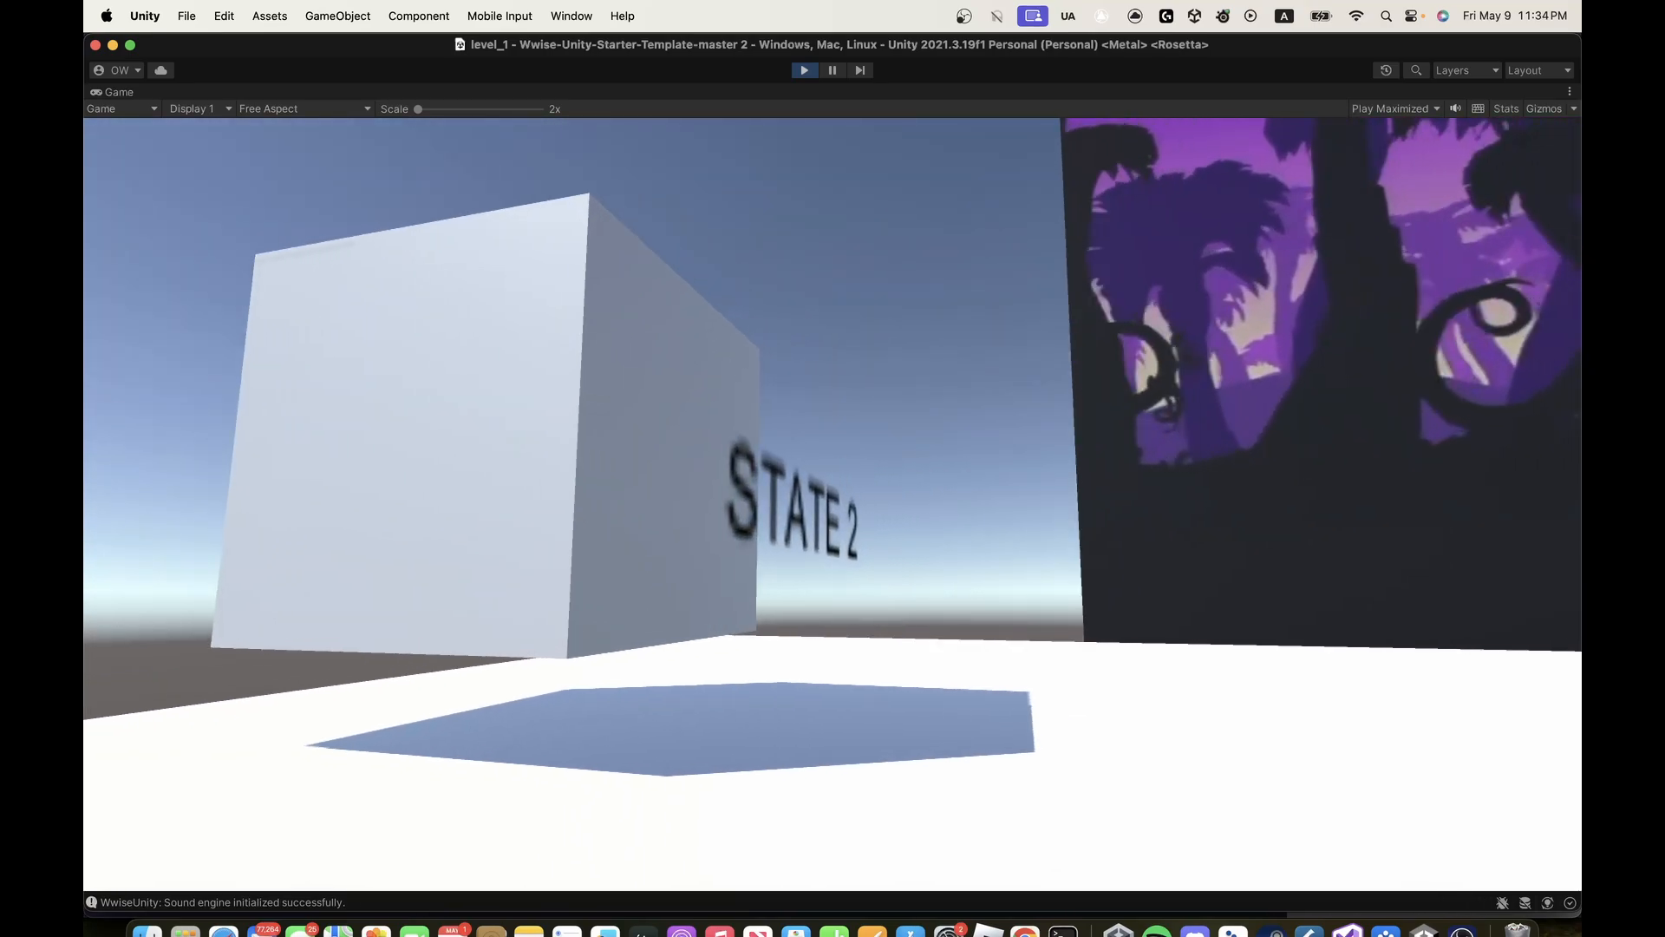
key(w)
key(s)
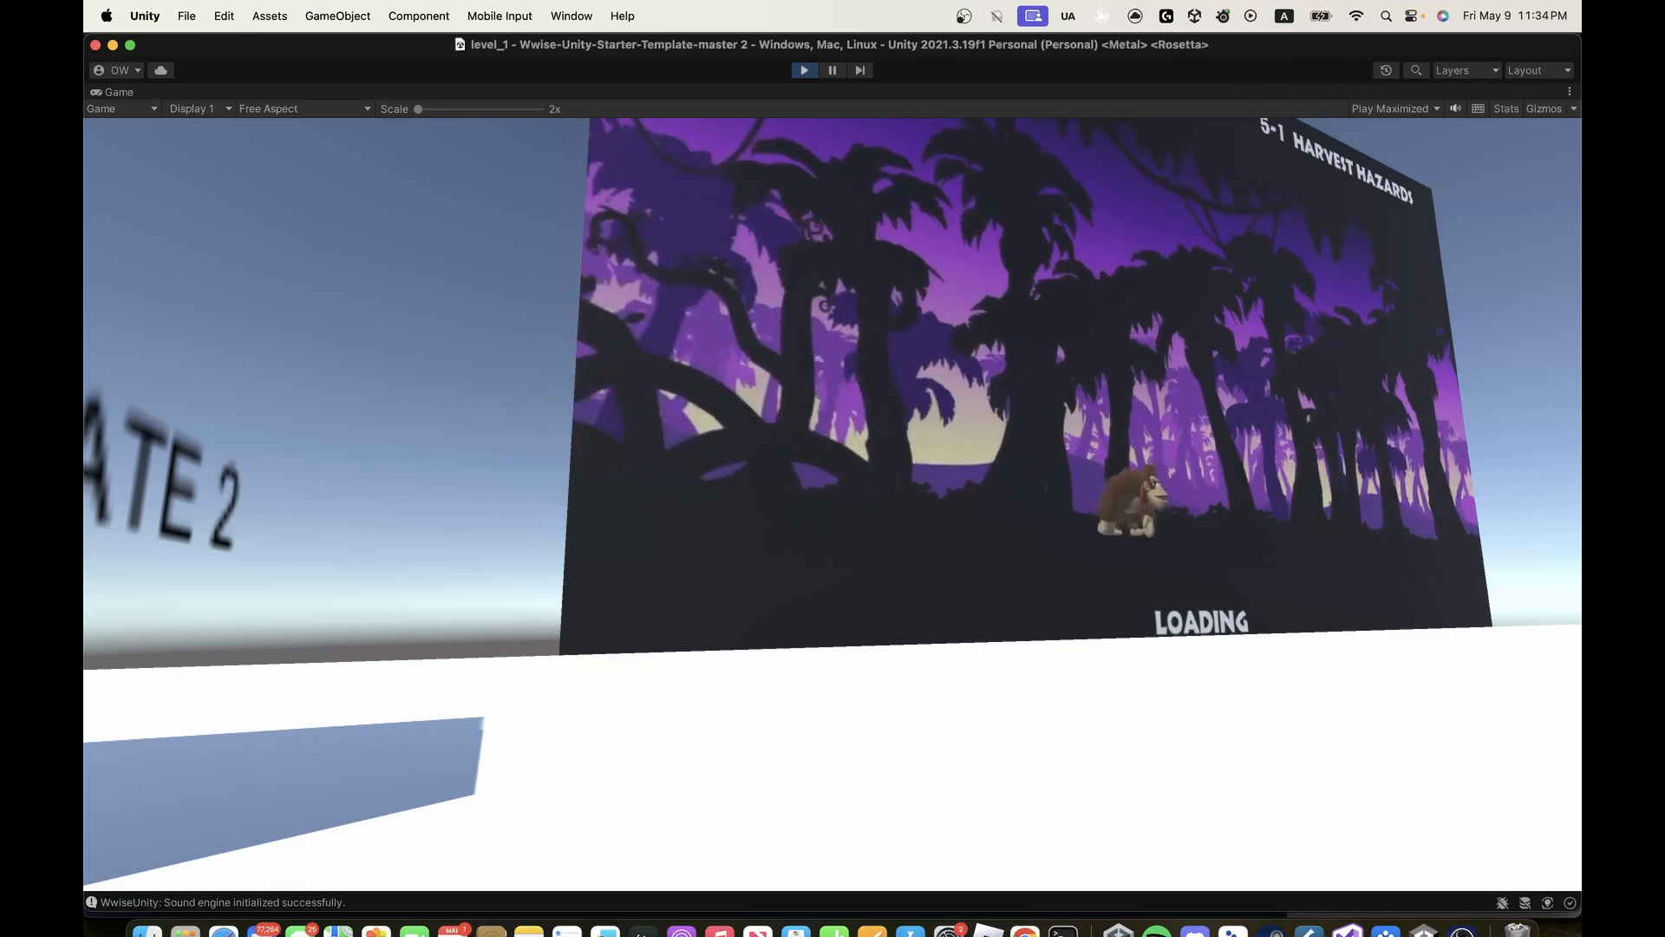
key(a)
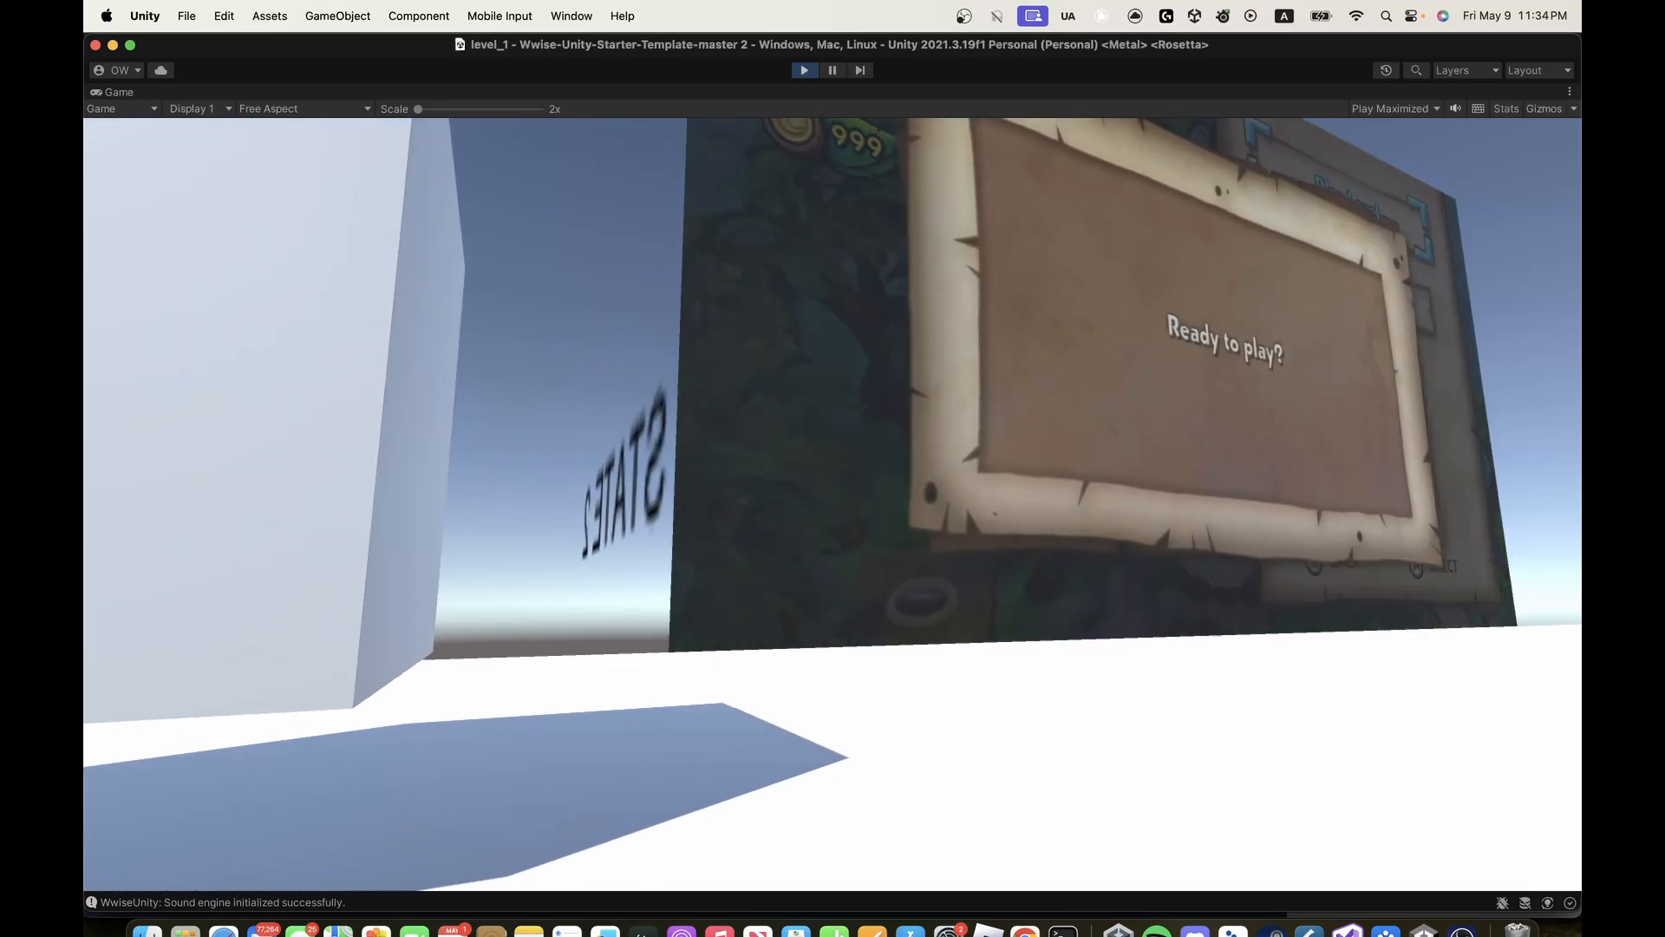
key(w)
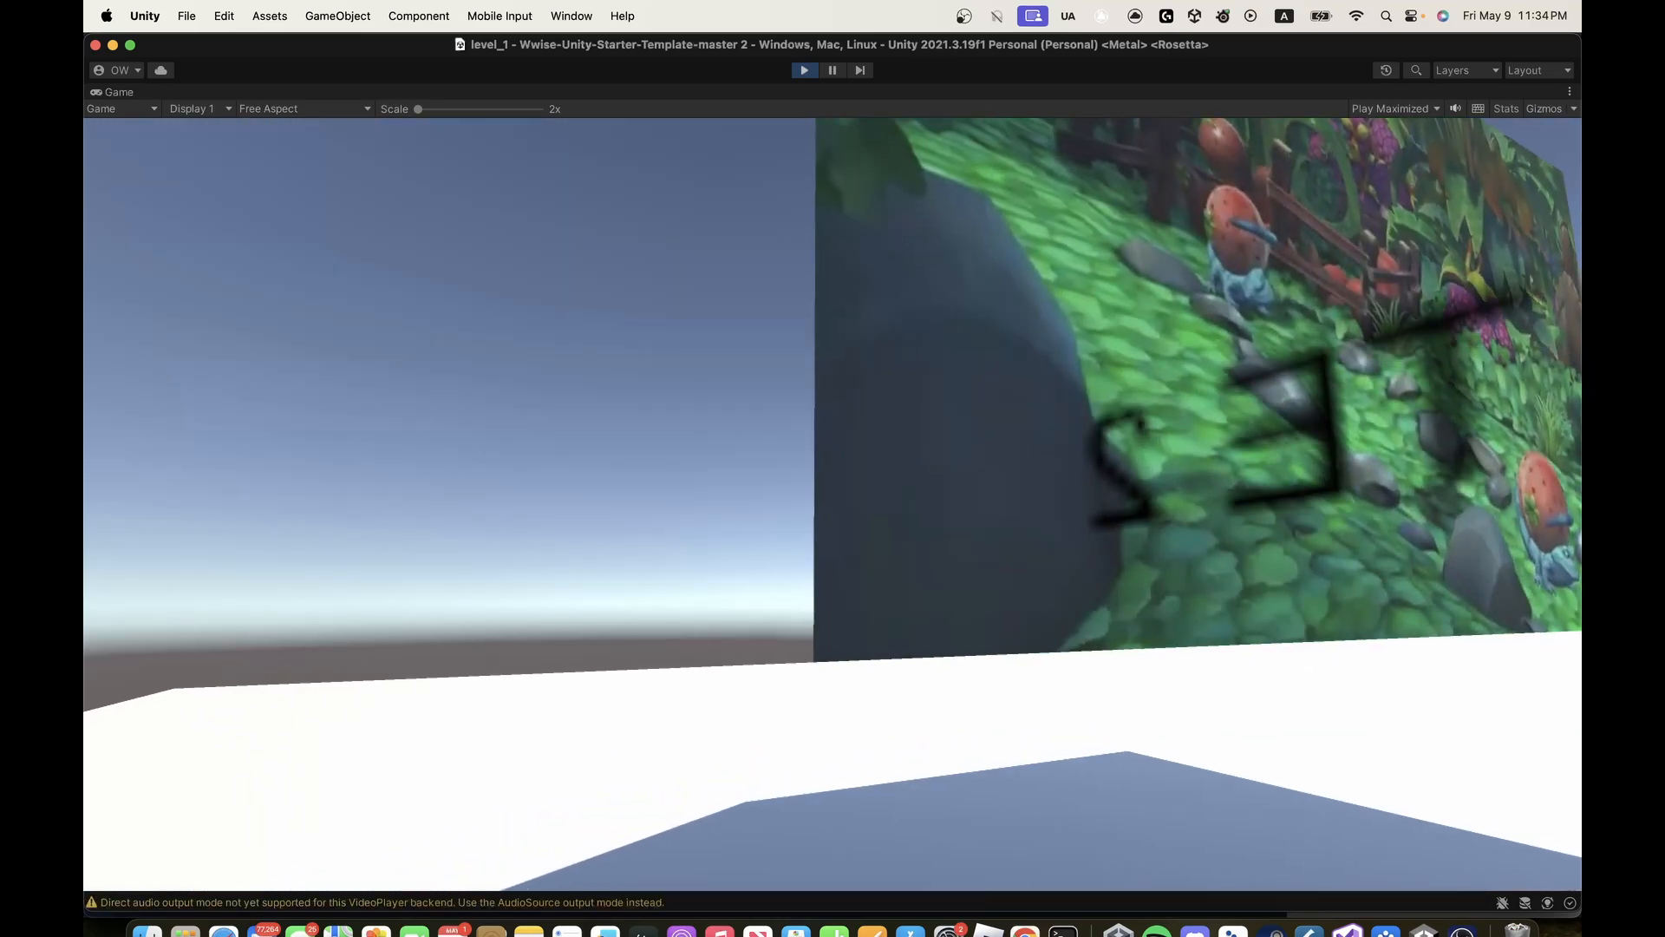
key(d)
key(s)
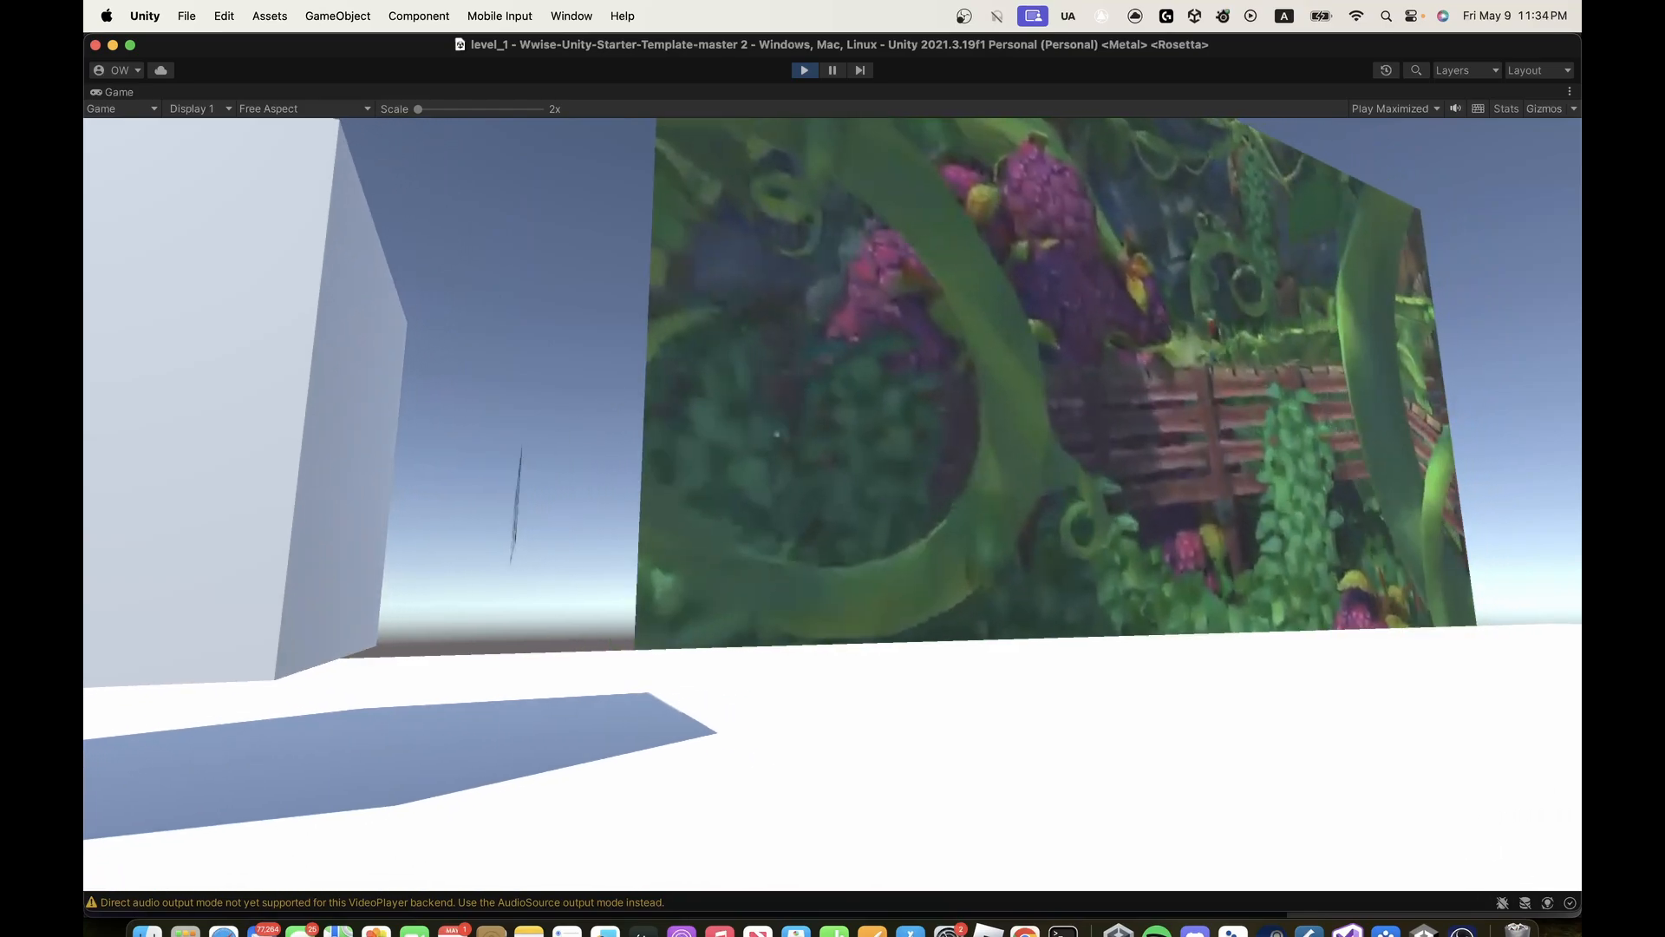
- Move away from the STATE 2 cube past the gameplay screen towards the STATE 3 sphere
key(w)
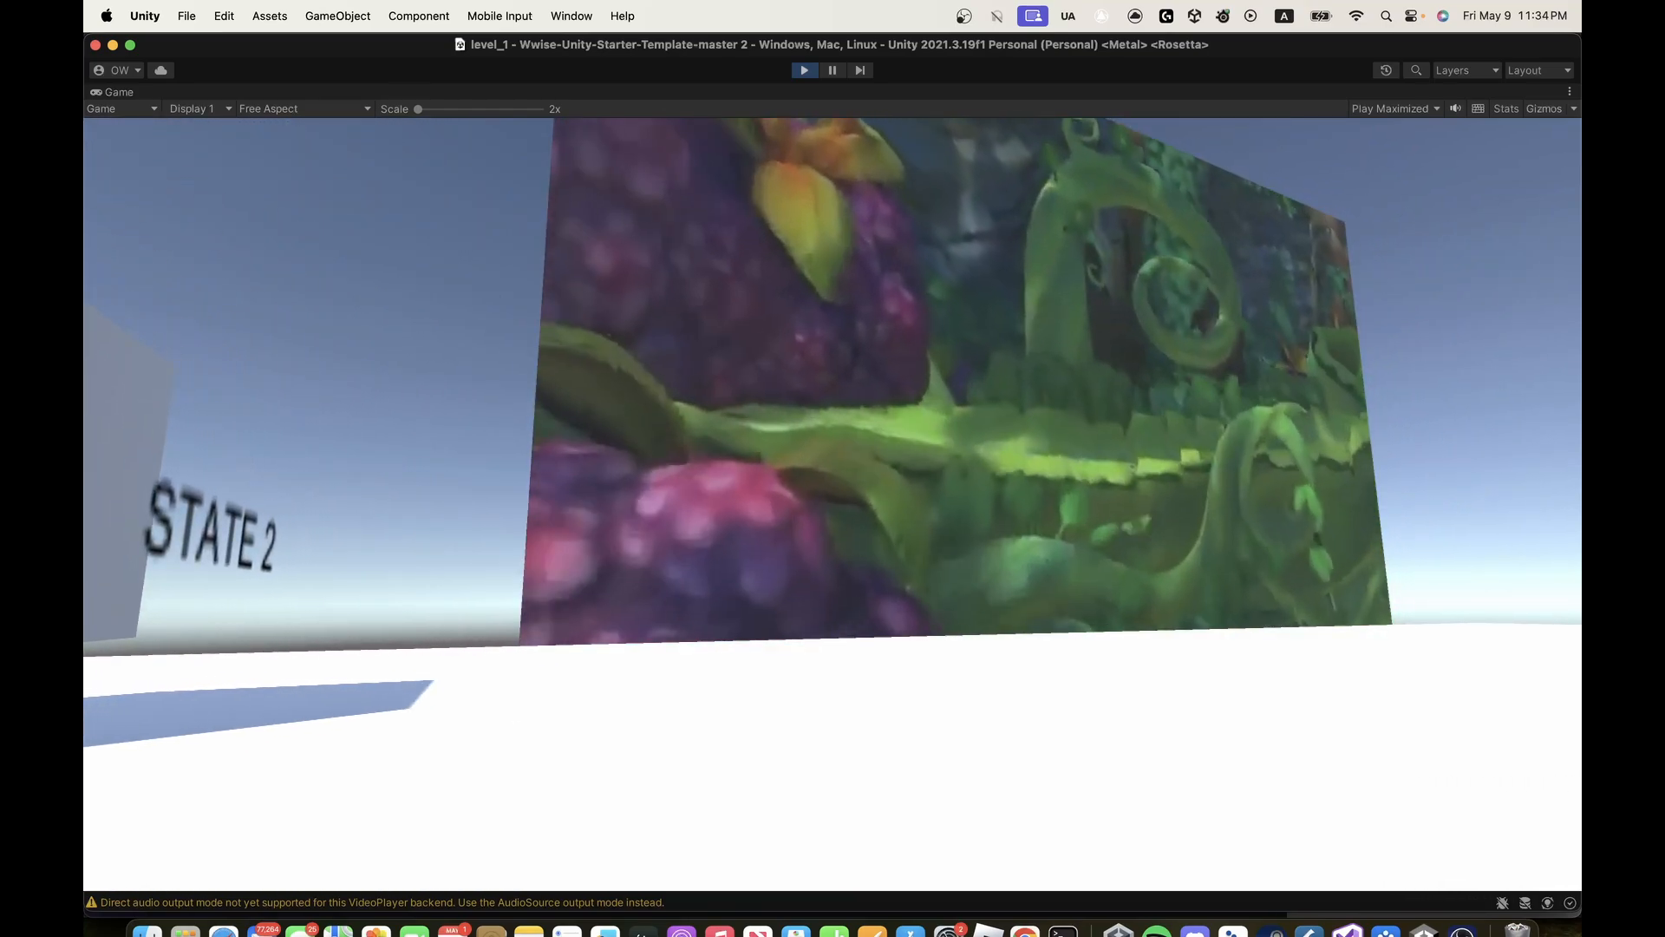
key(d)
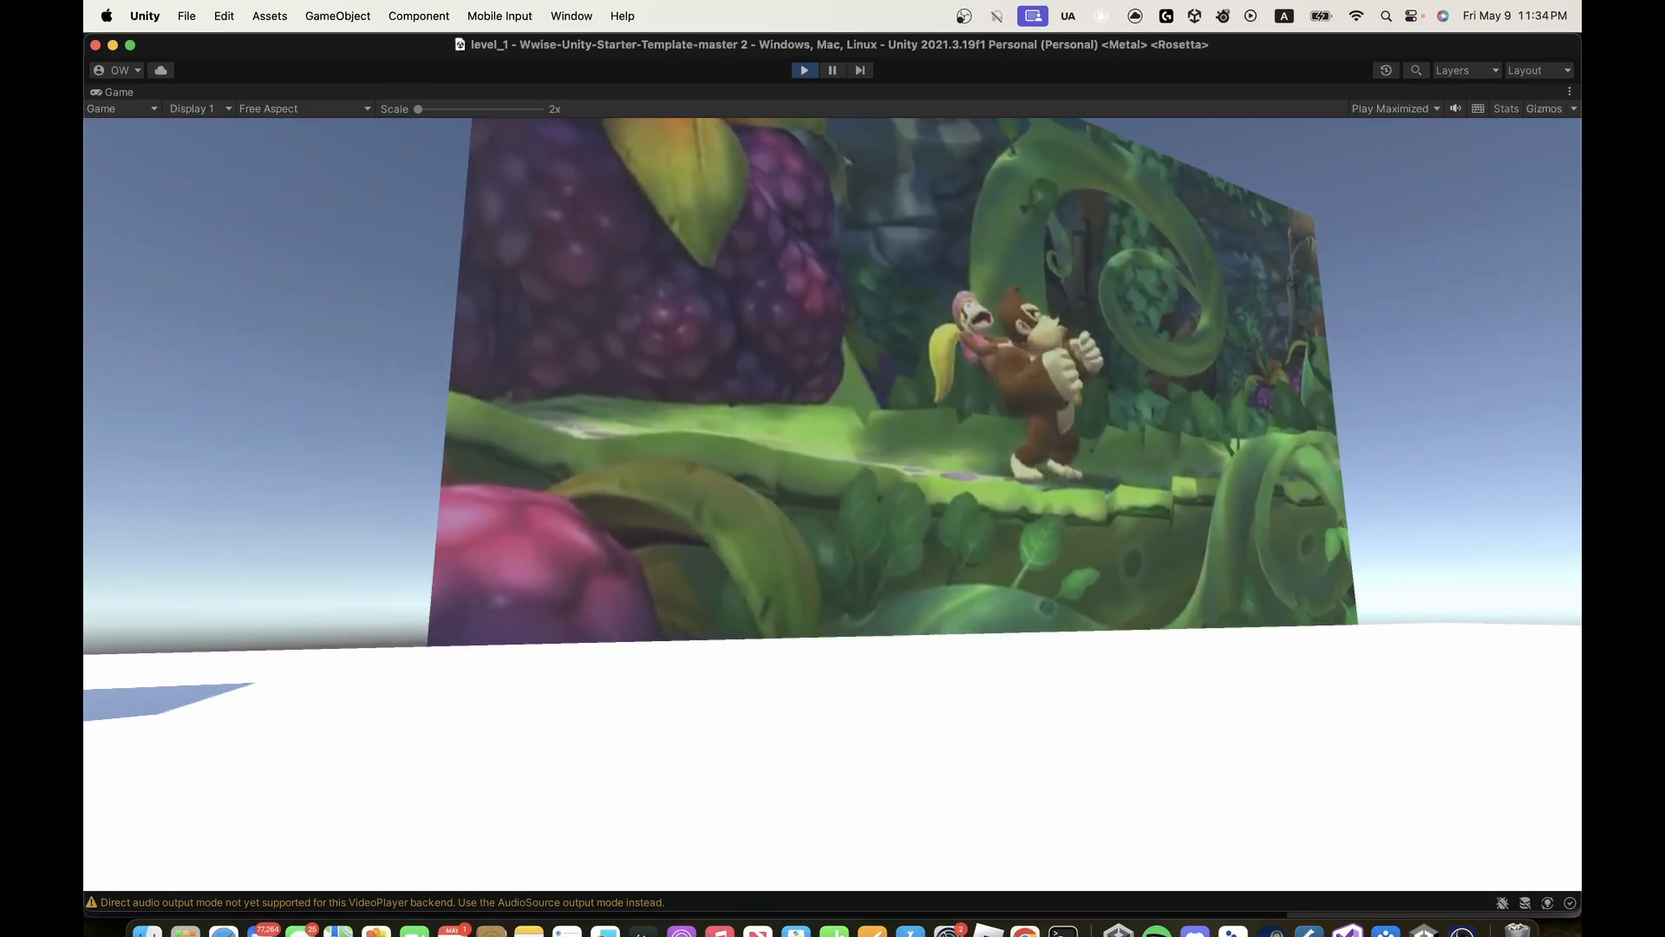
key(d)
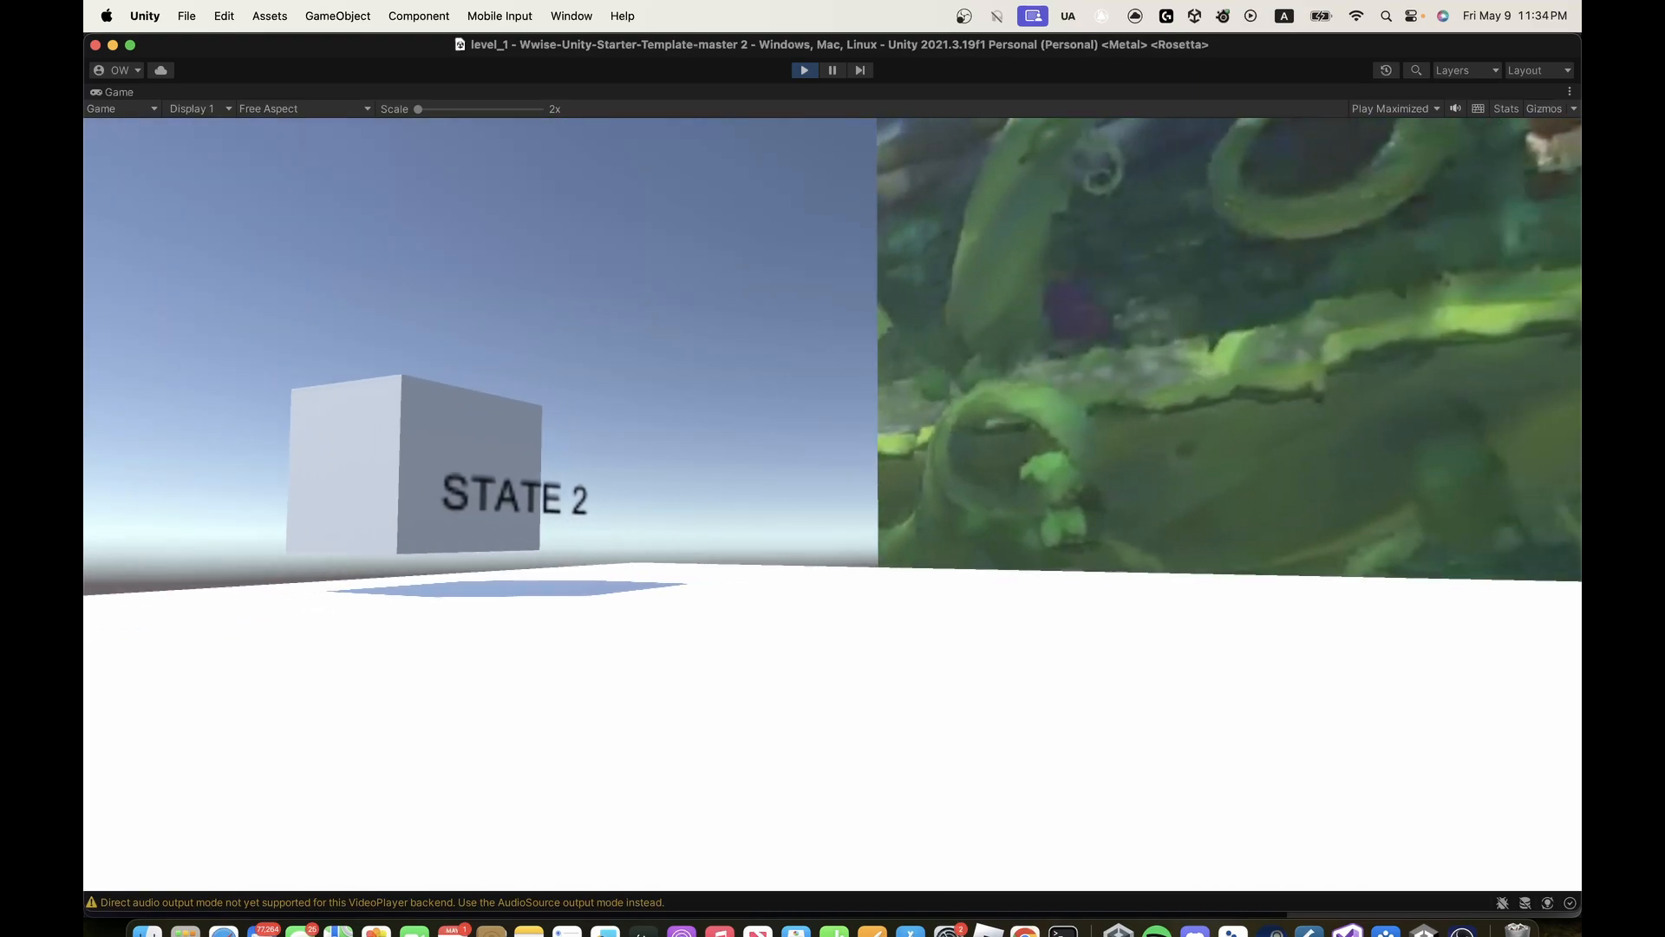
key(d)
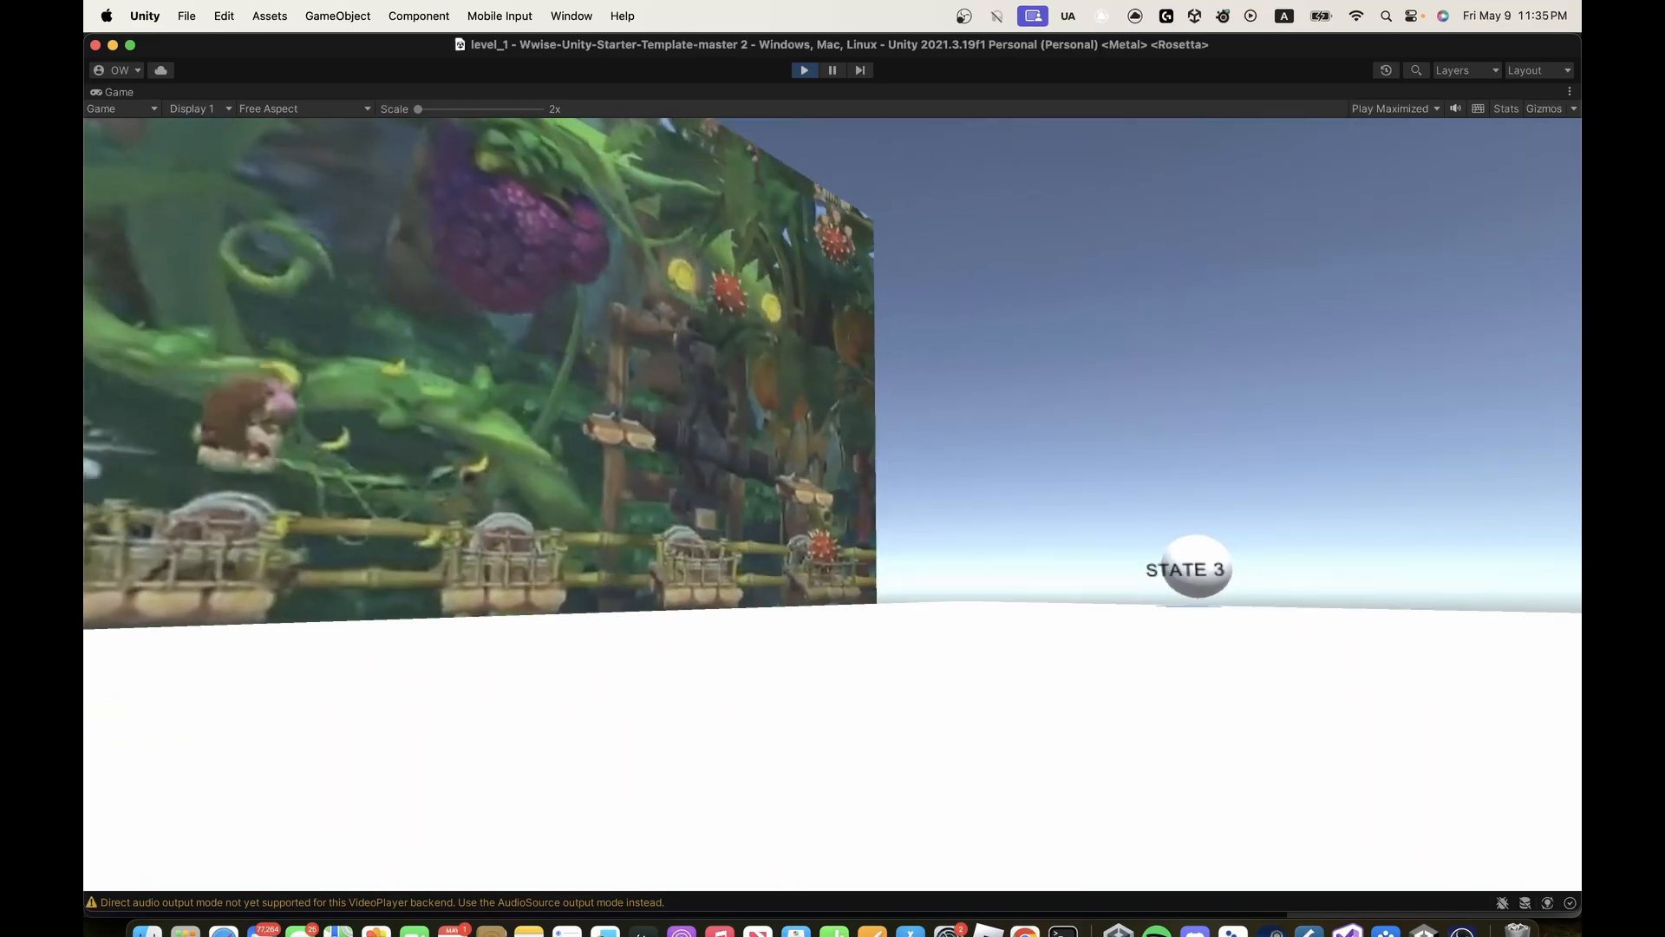
- Walk up to the STATE 3 sphere to trigger it and back away while watching the gameplay screen
key(w)
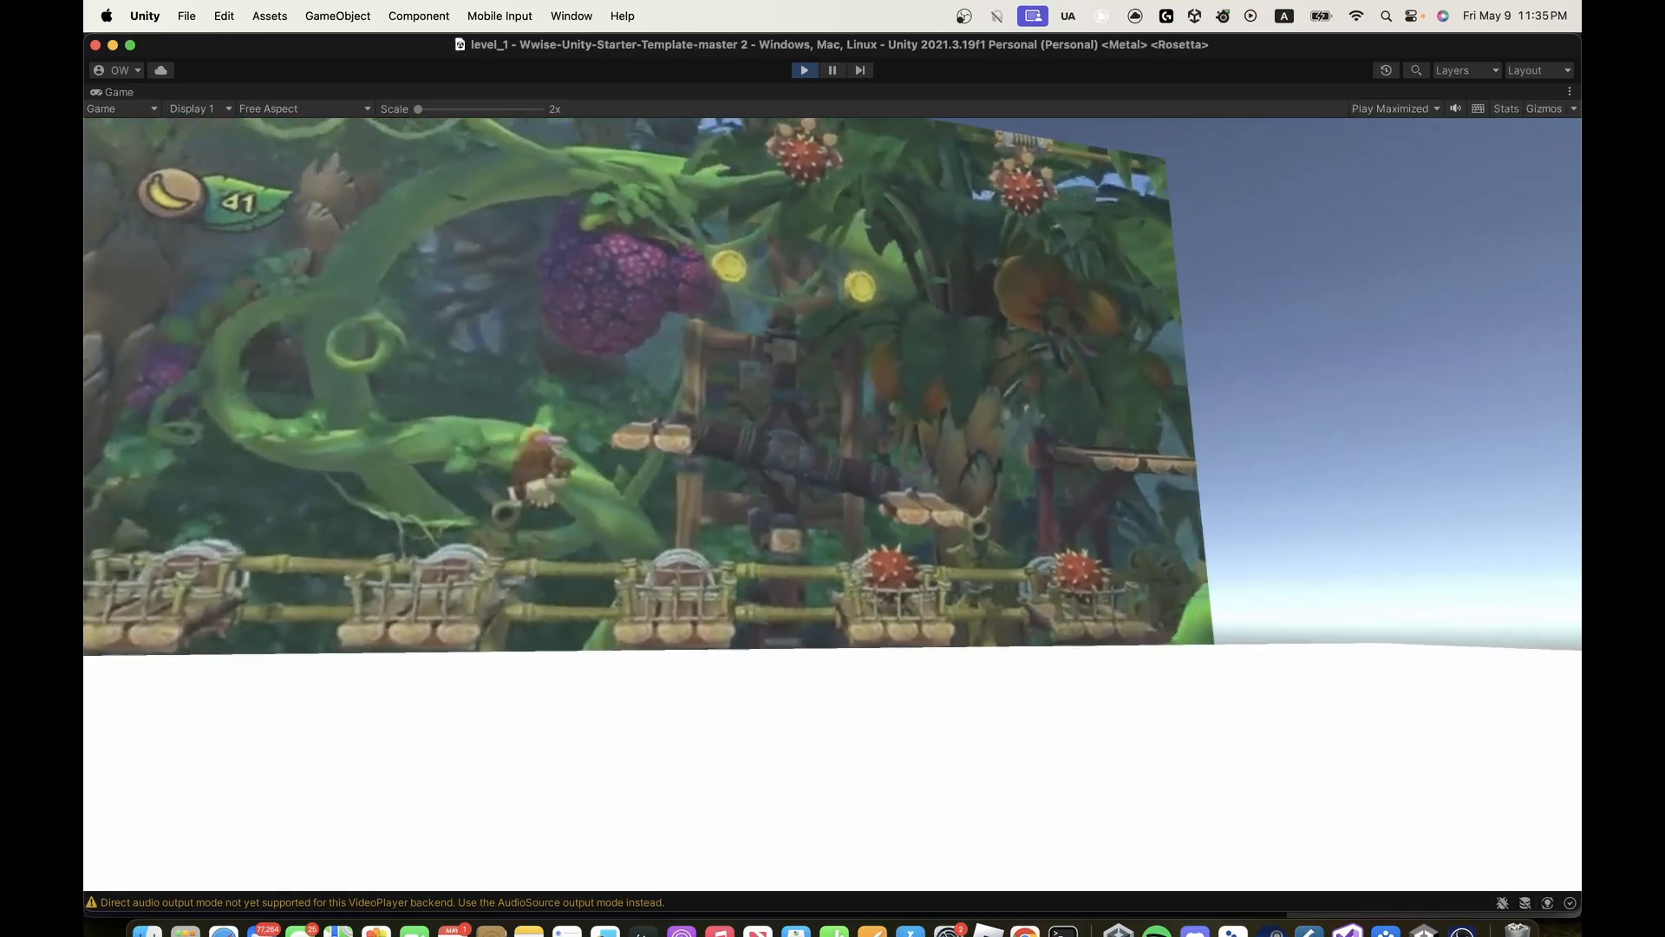
key(w)
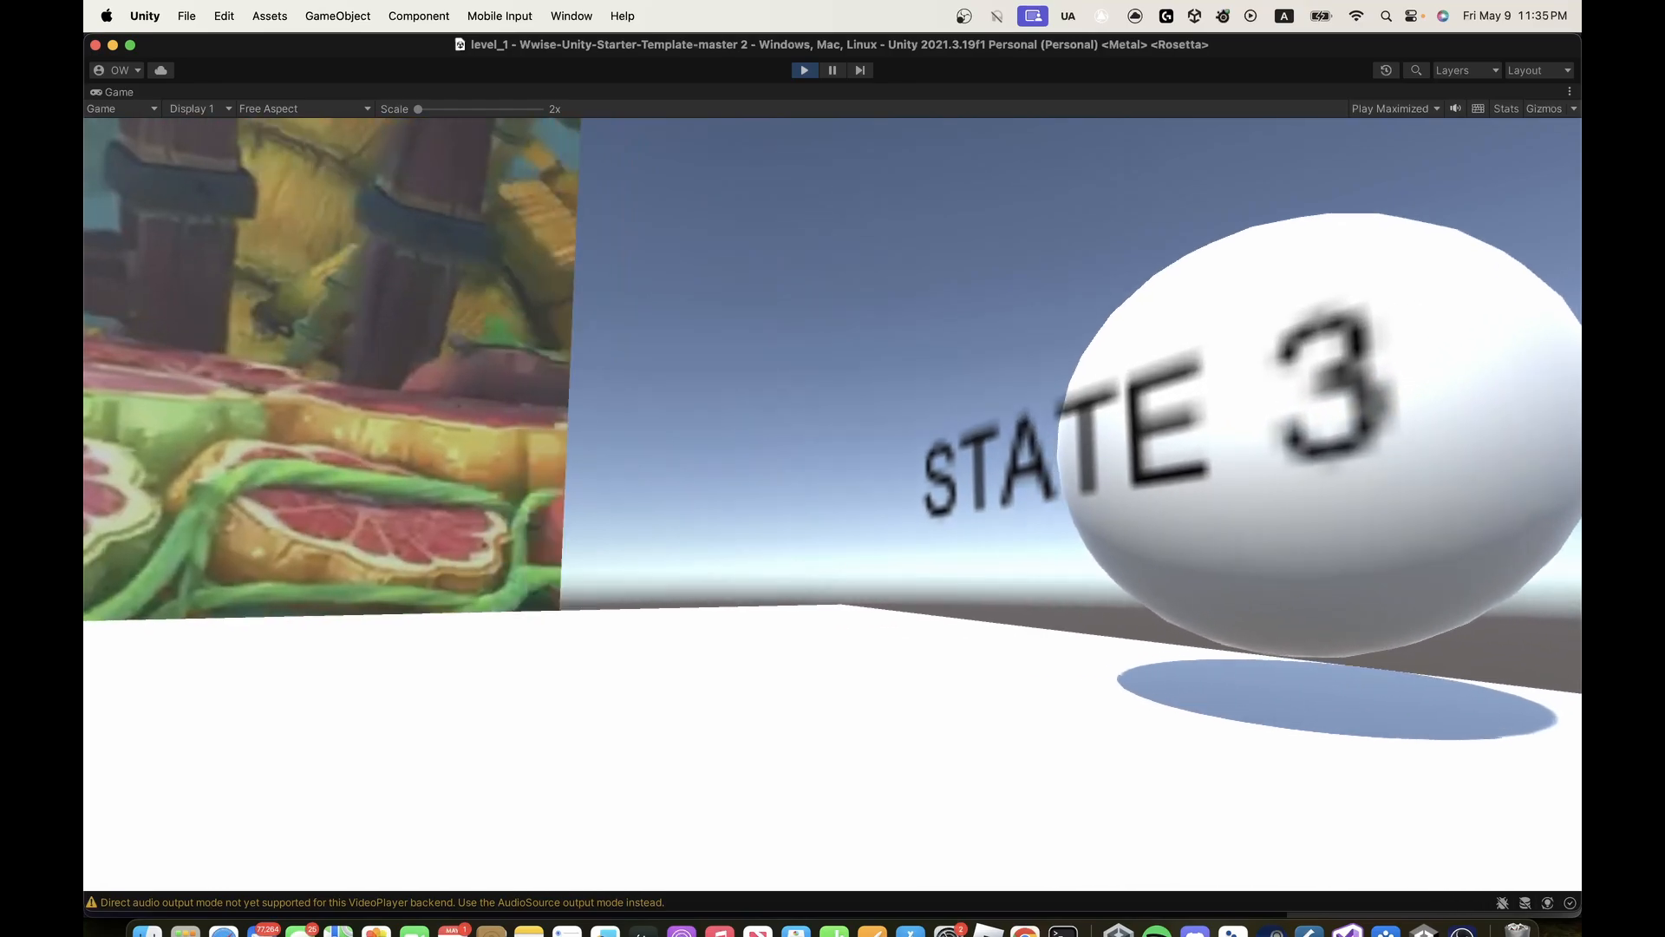
key(w)
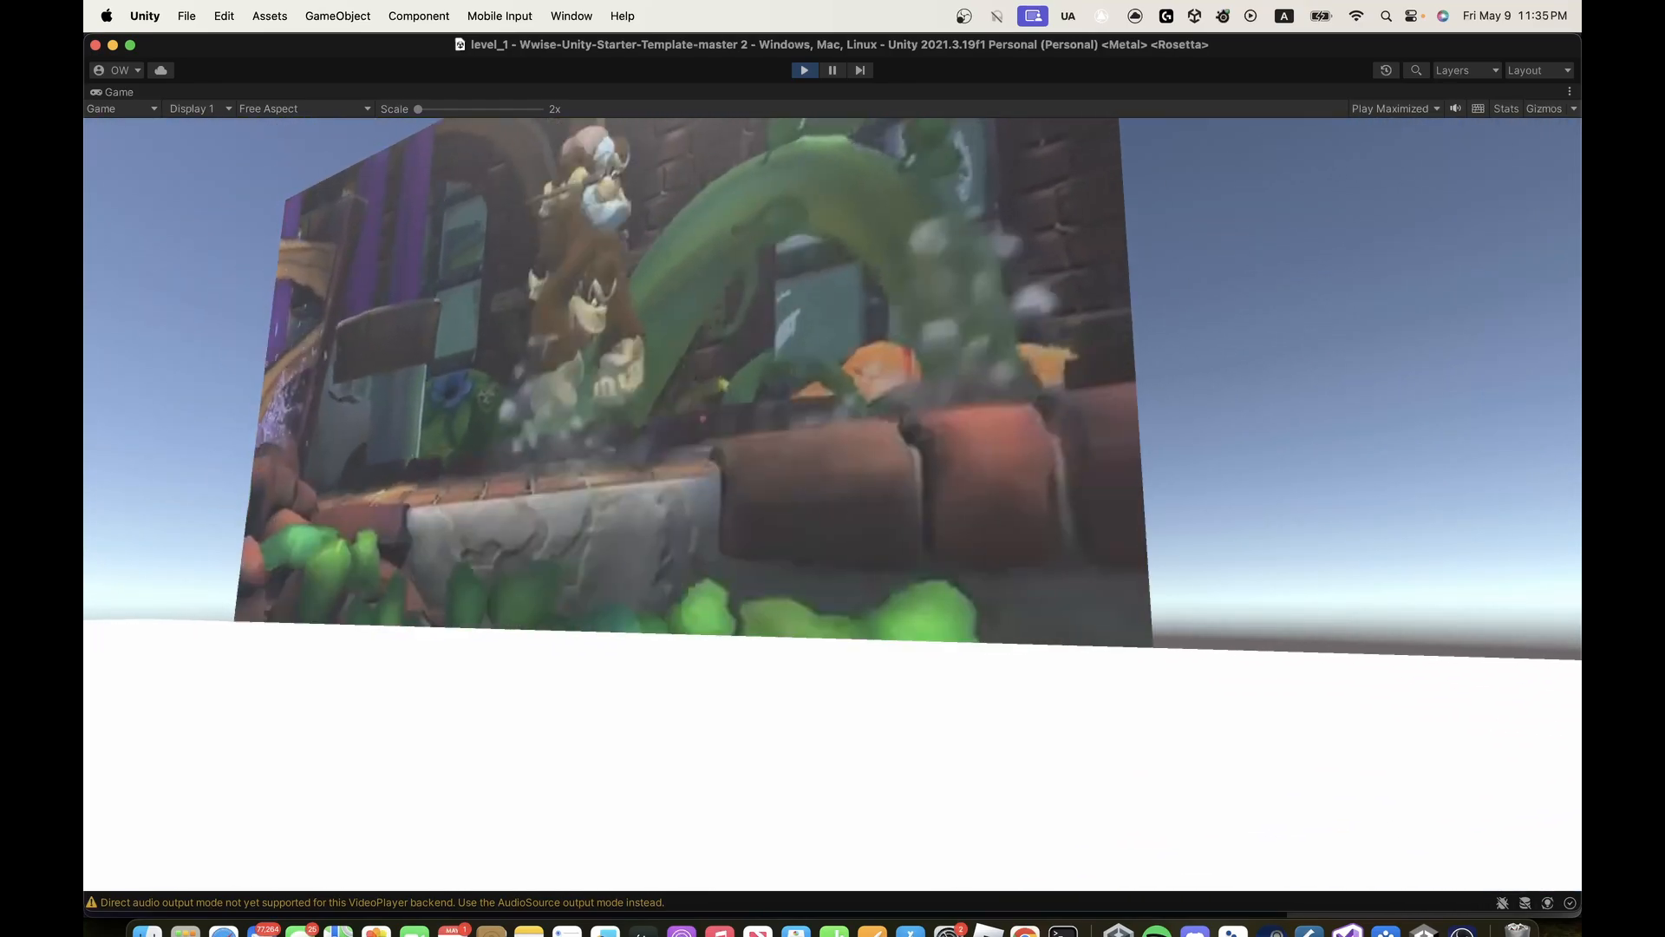
key(w)
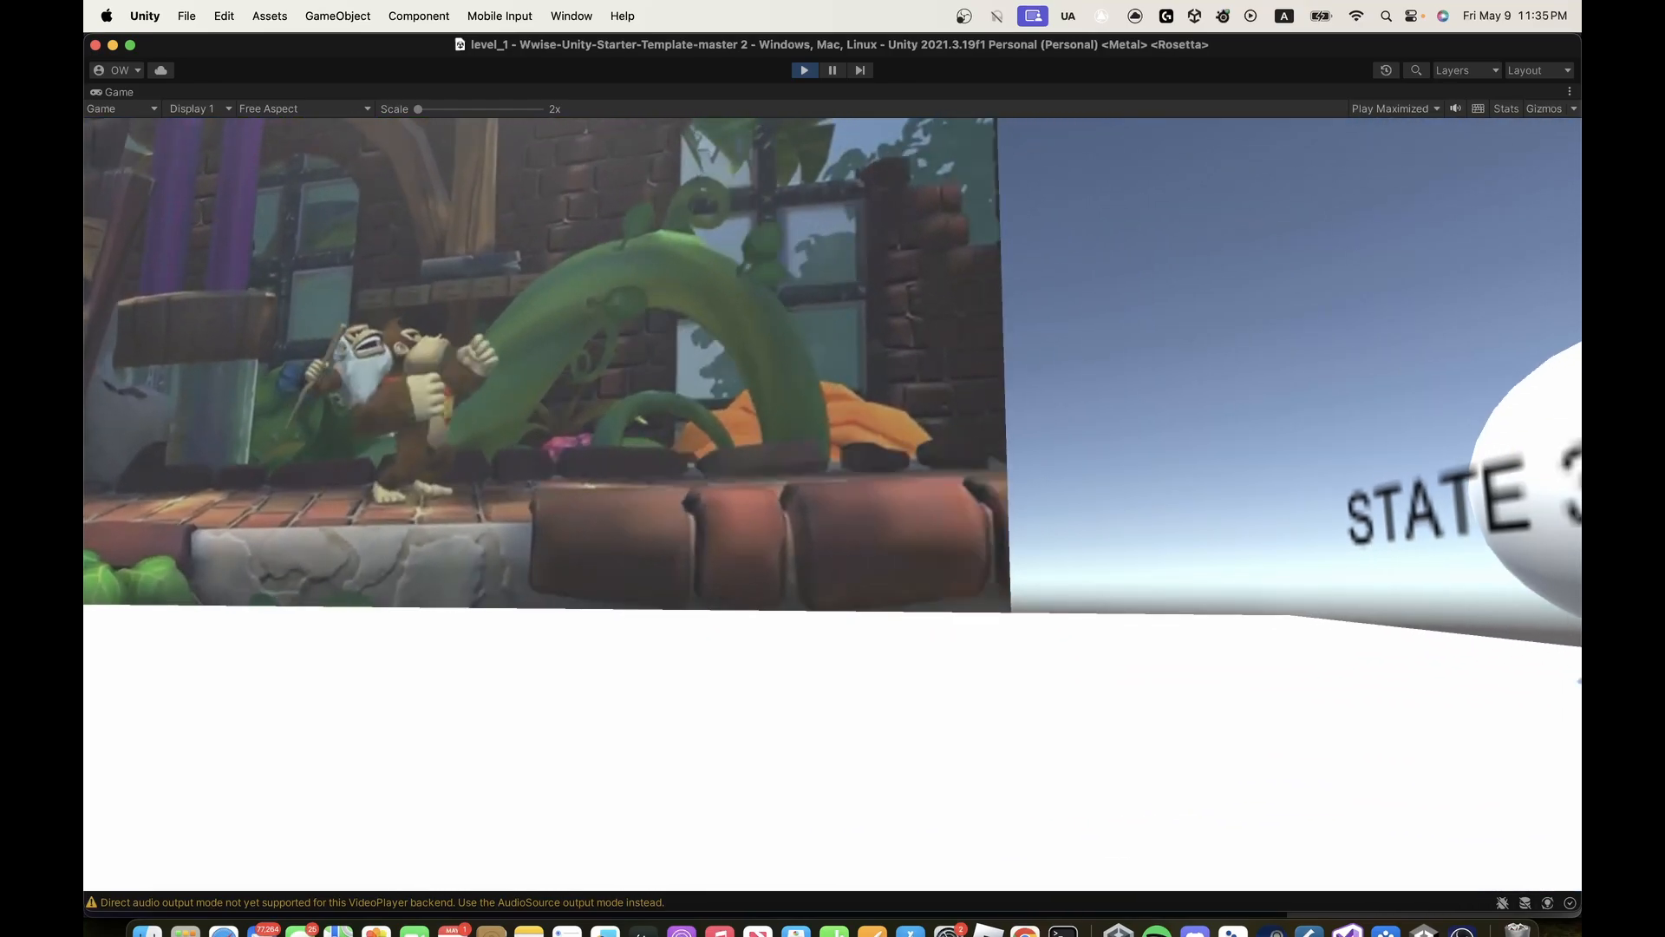
key(s)
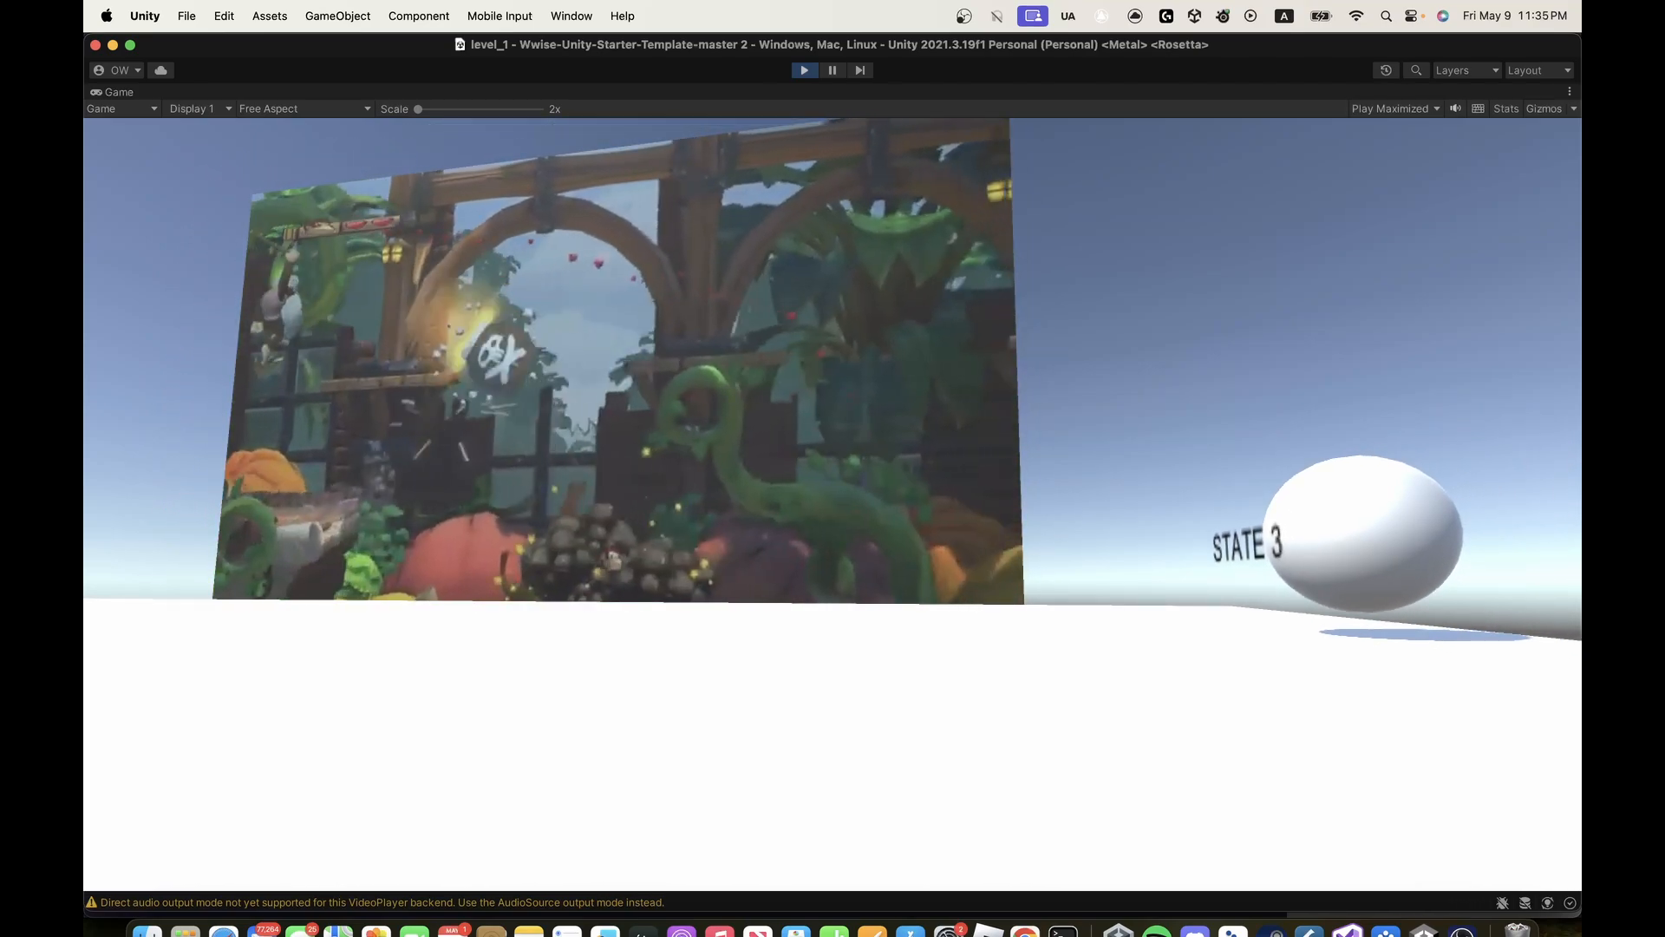
key(s)
key(s)
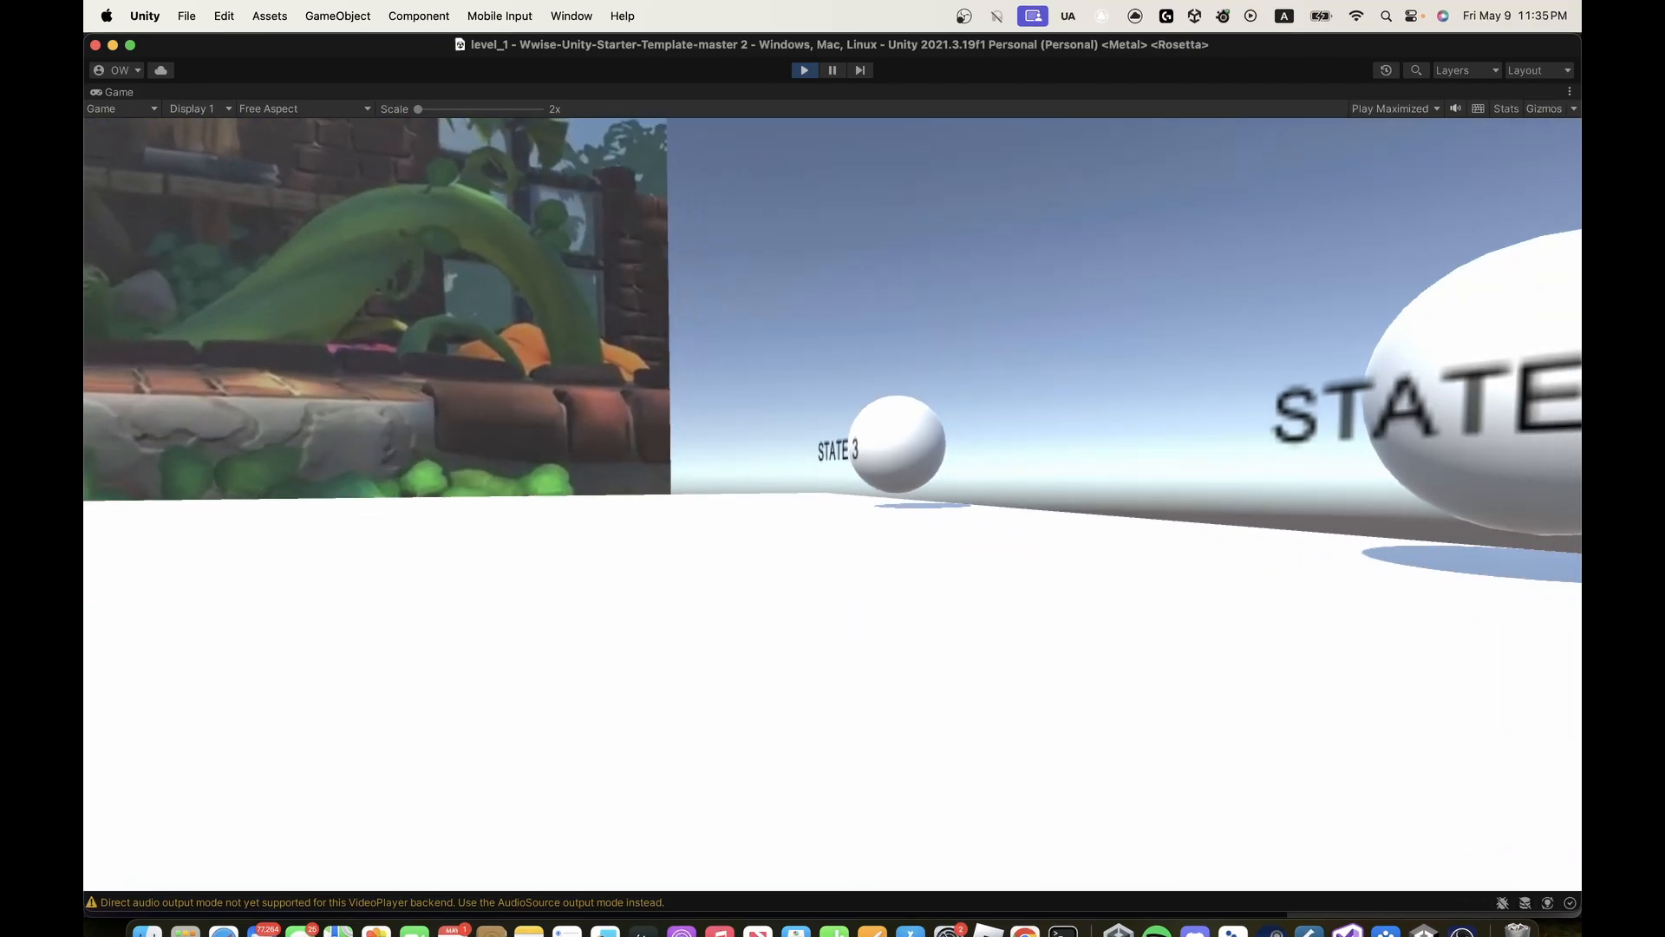
- Walk into the STATE 4 sphere to trigger it and back off to face the boss video
key(w)
key(d)
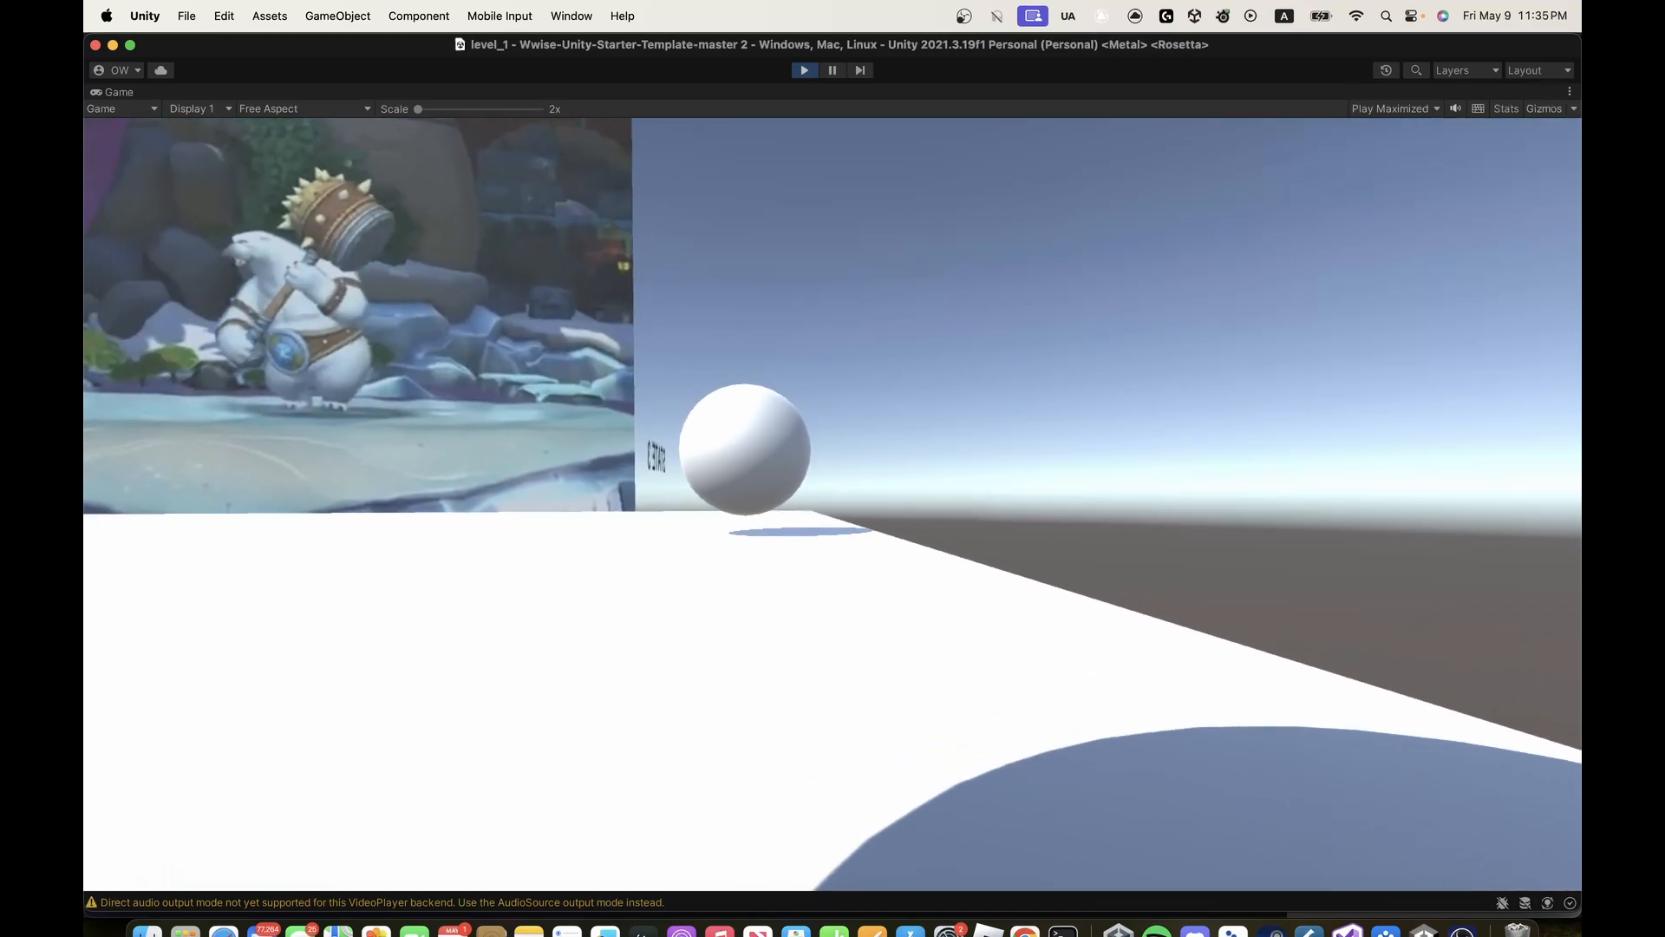
key(a)
key(s)
key(s)
key(a)
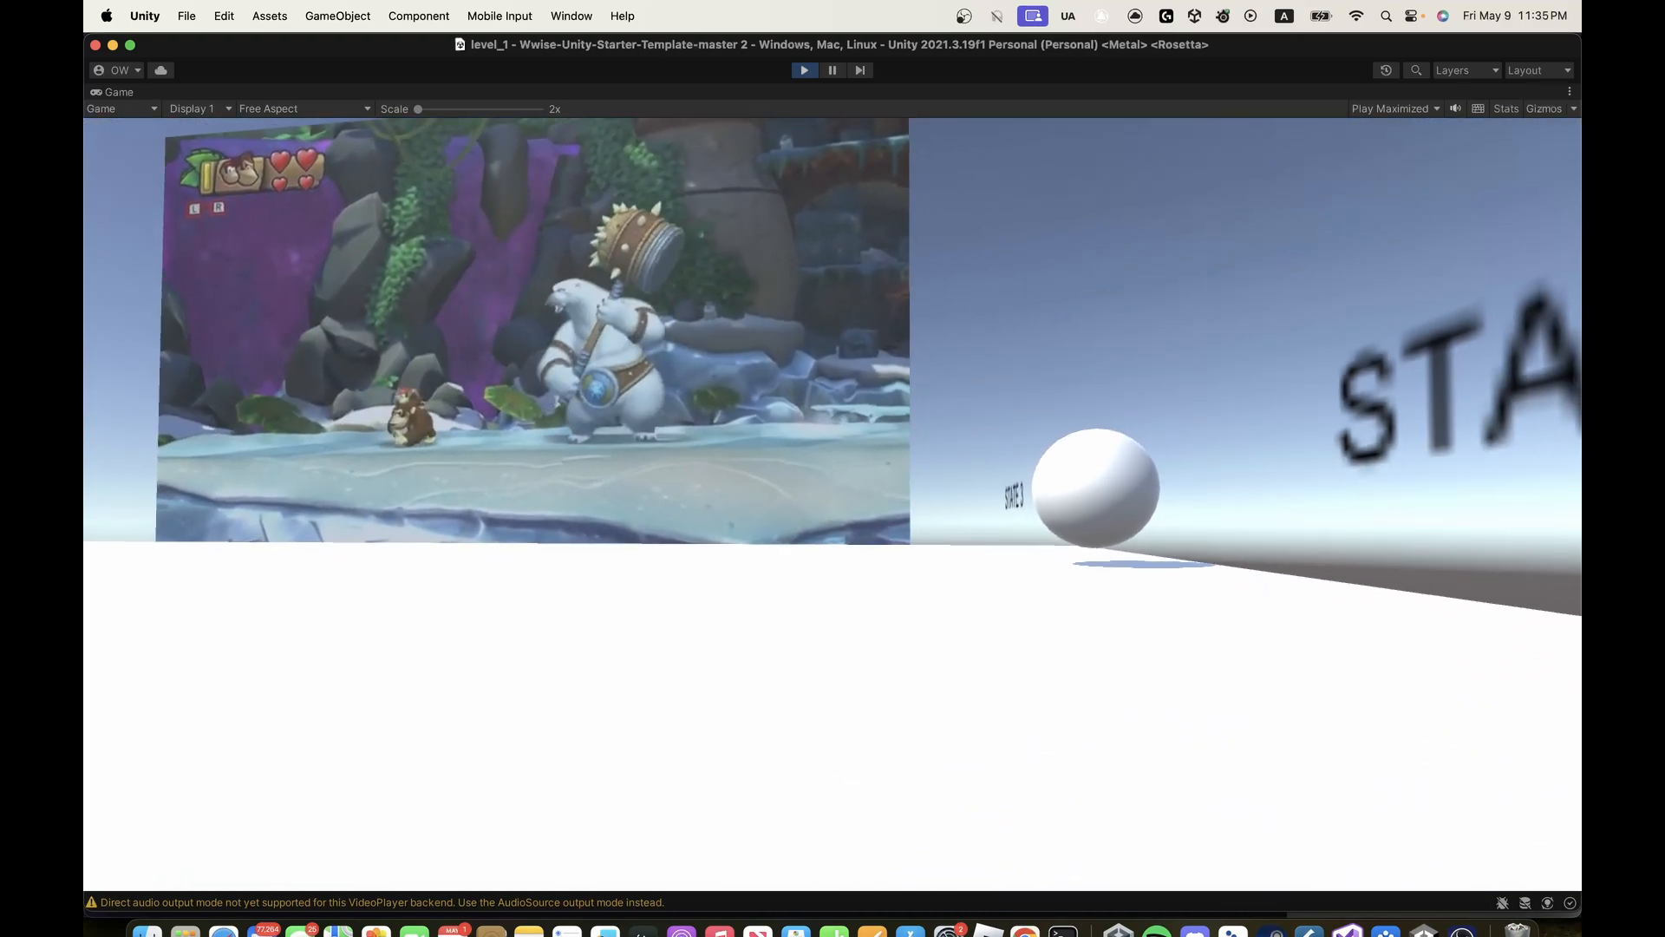
key(s)
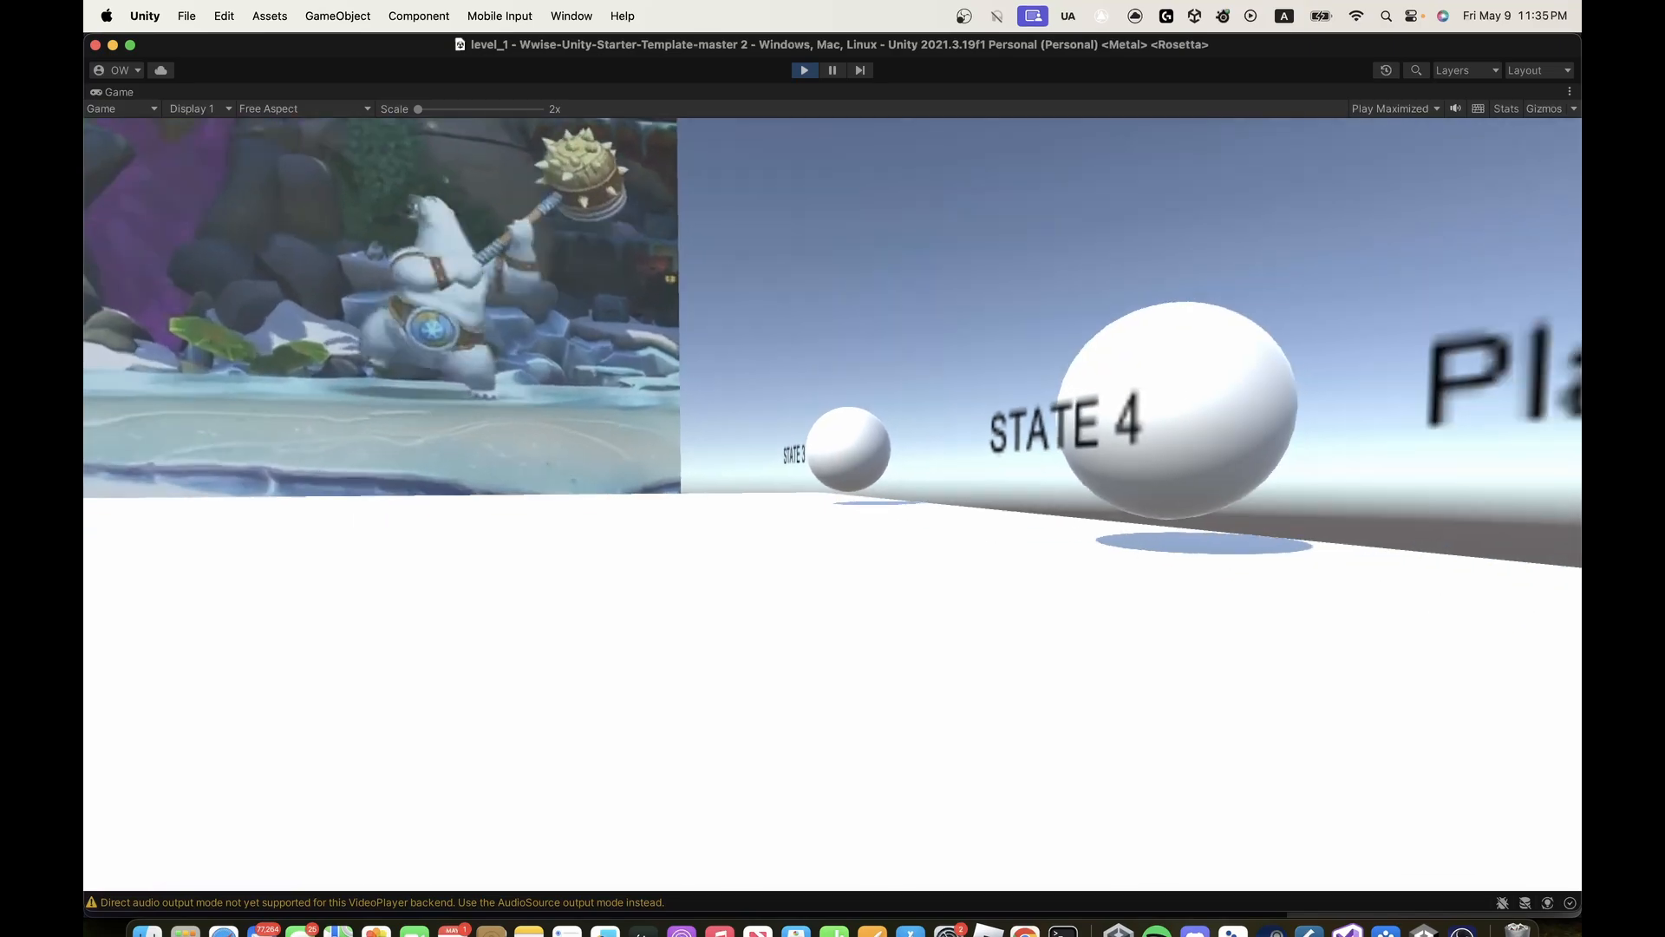
- Walk into the Player Hurt sphere to trigger its sound and step back out
key(w)
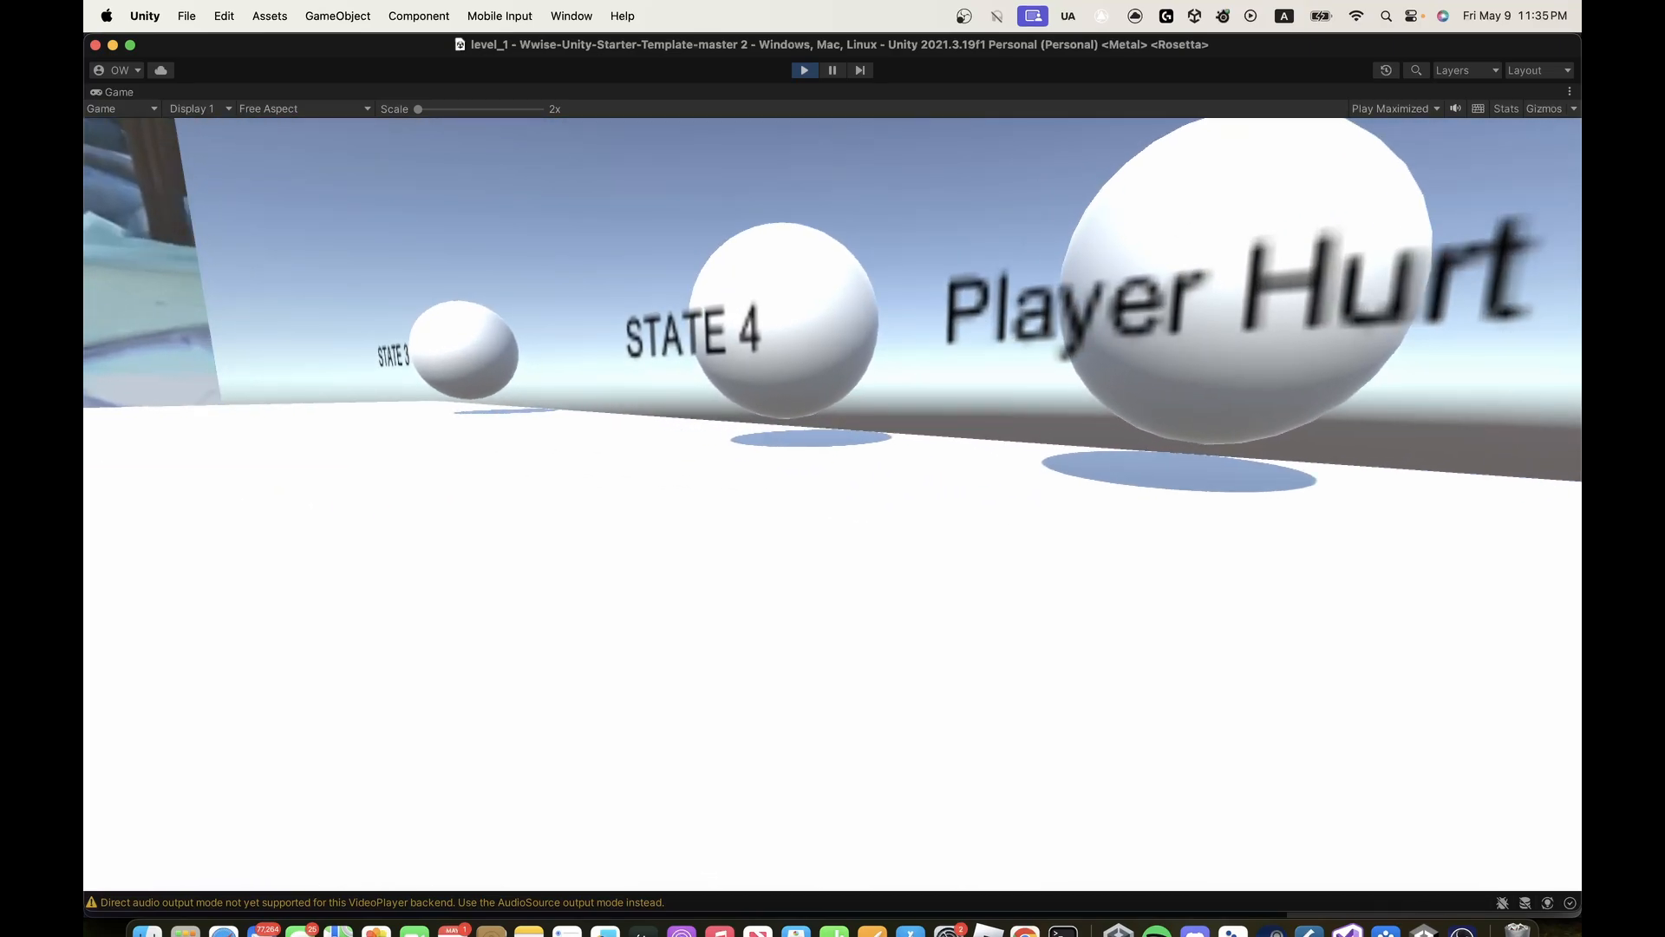
key(w)
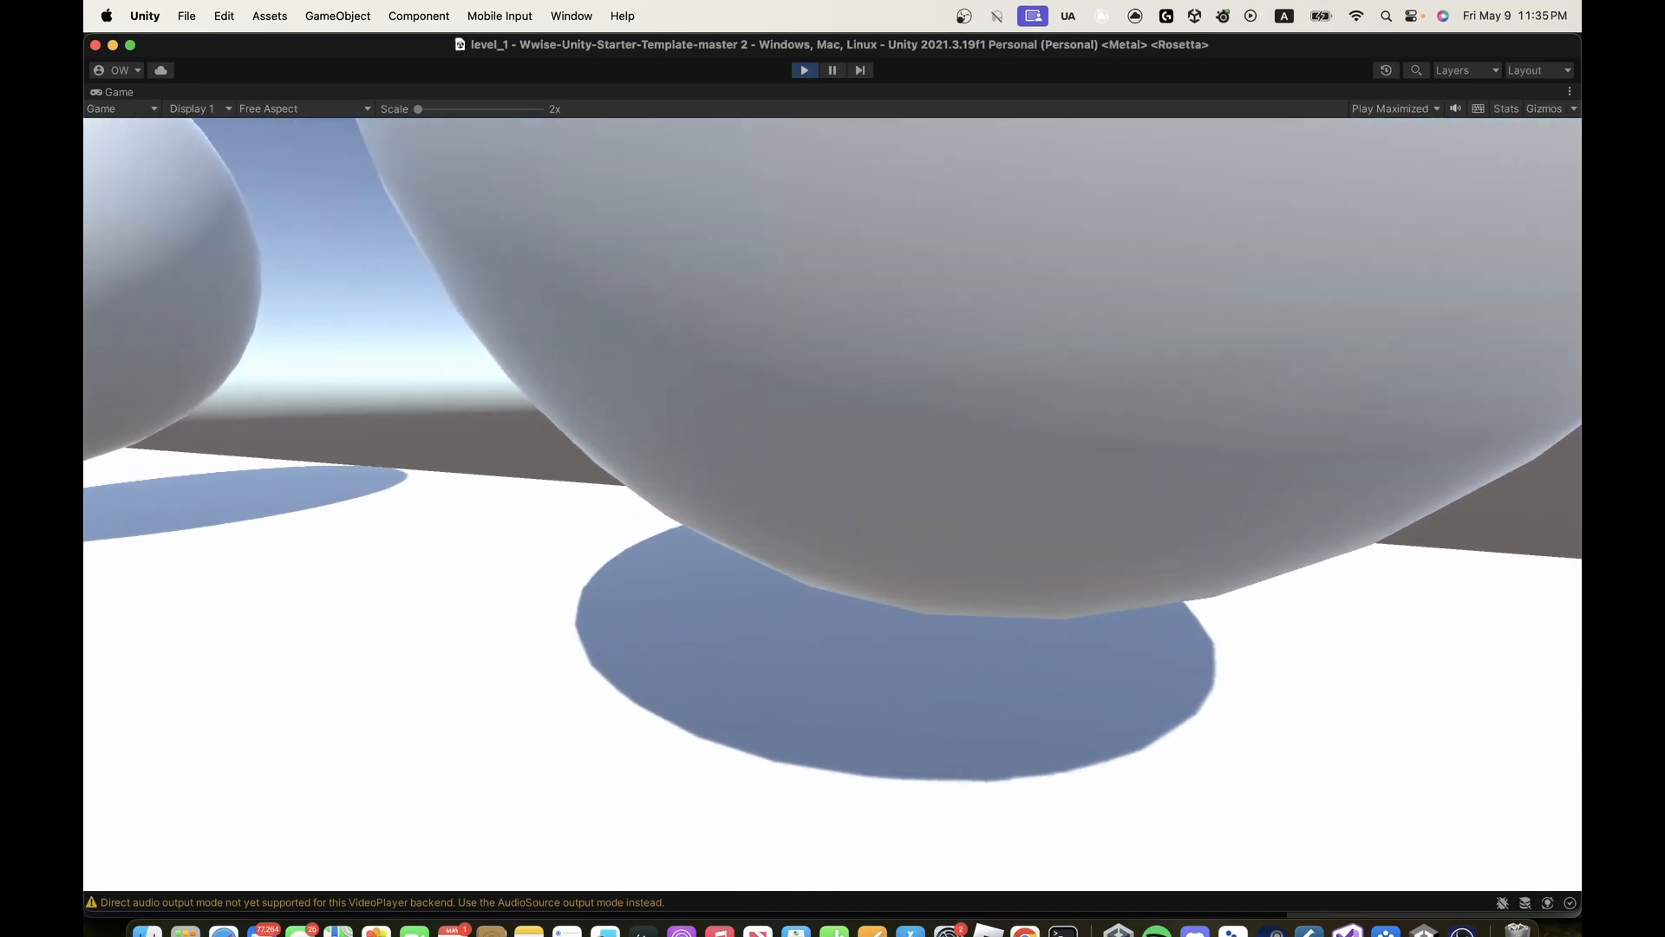
key(w)
key(s)
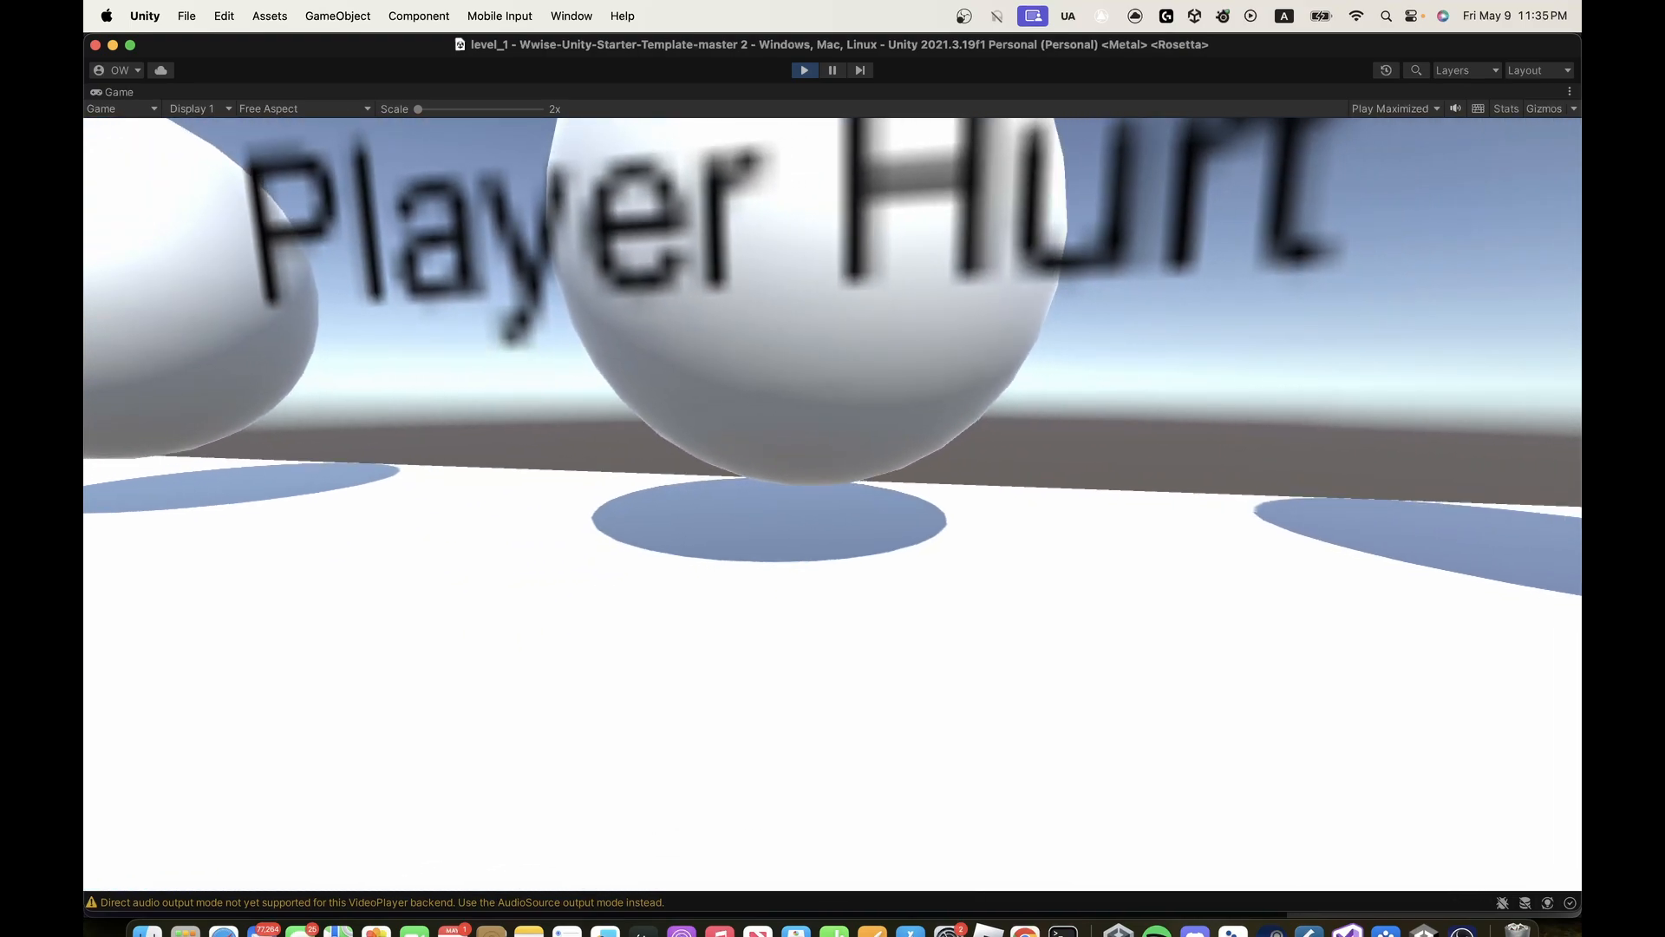
- Line up with the Phase Done sphere, walk into it to trigger it and back away
key(s)
key(d)
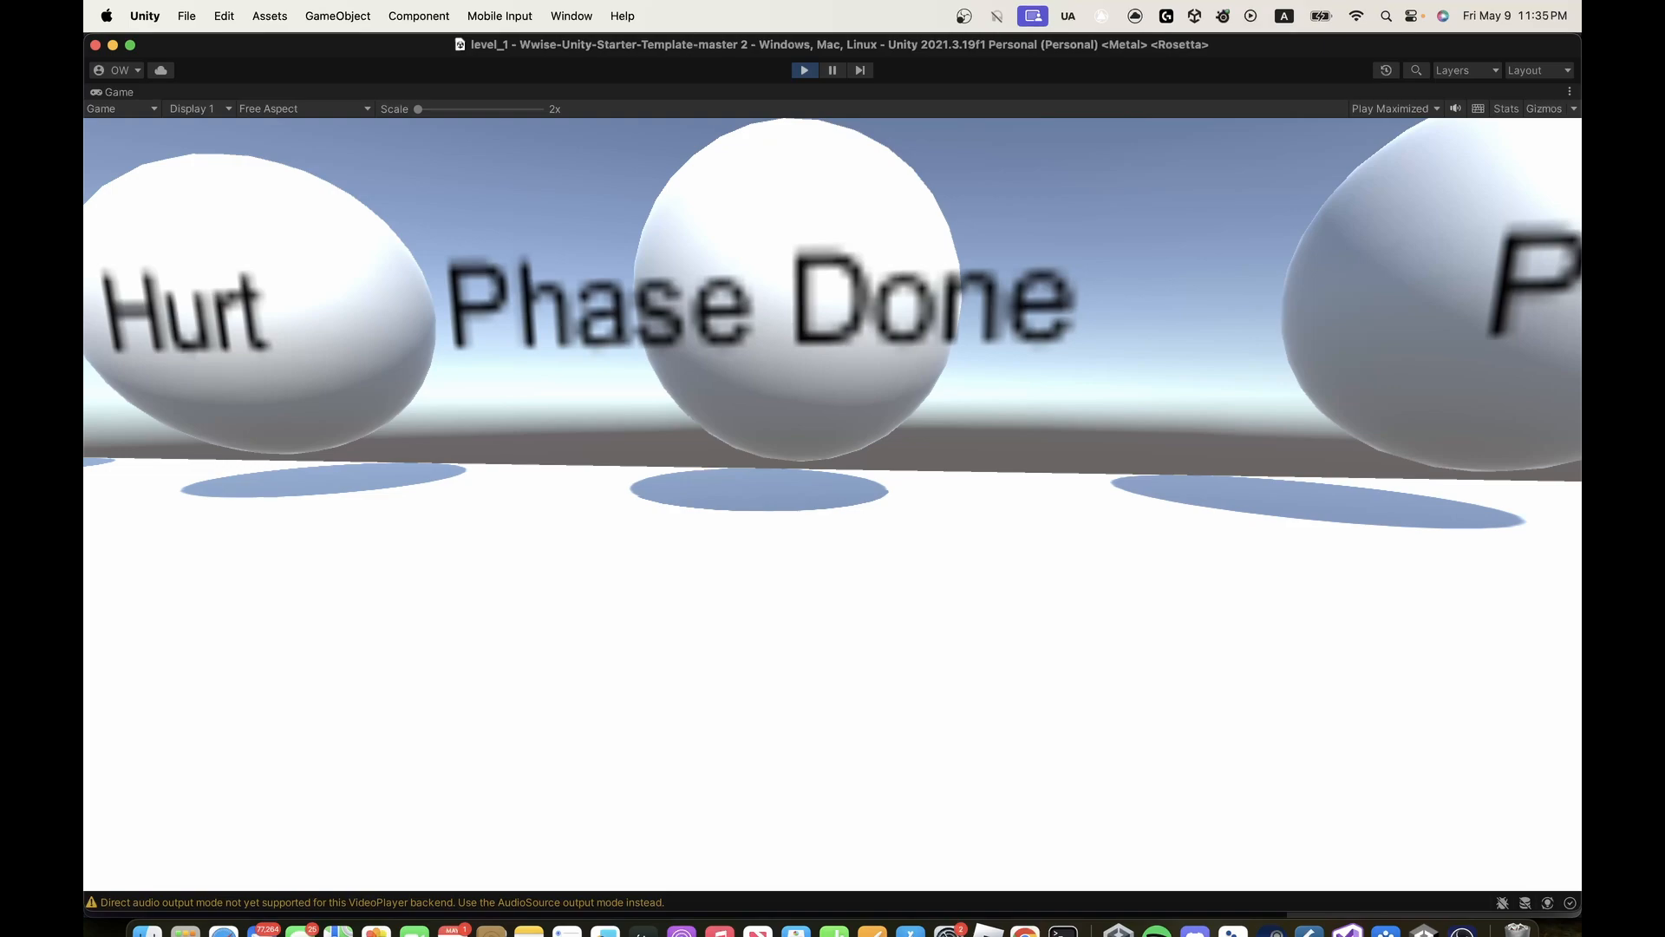
key(s)
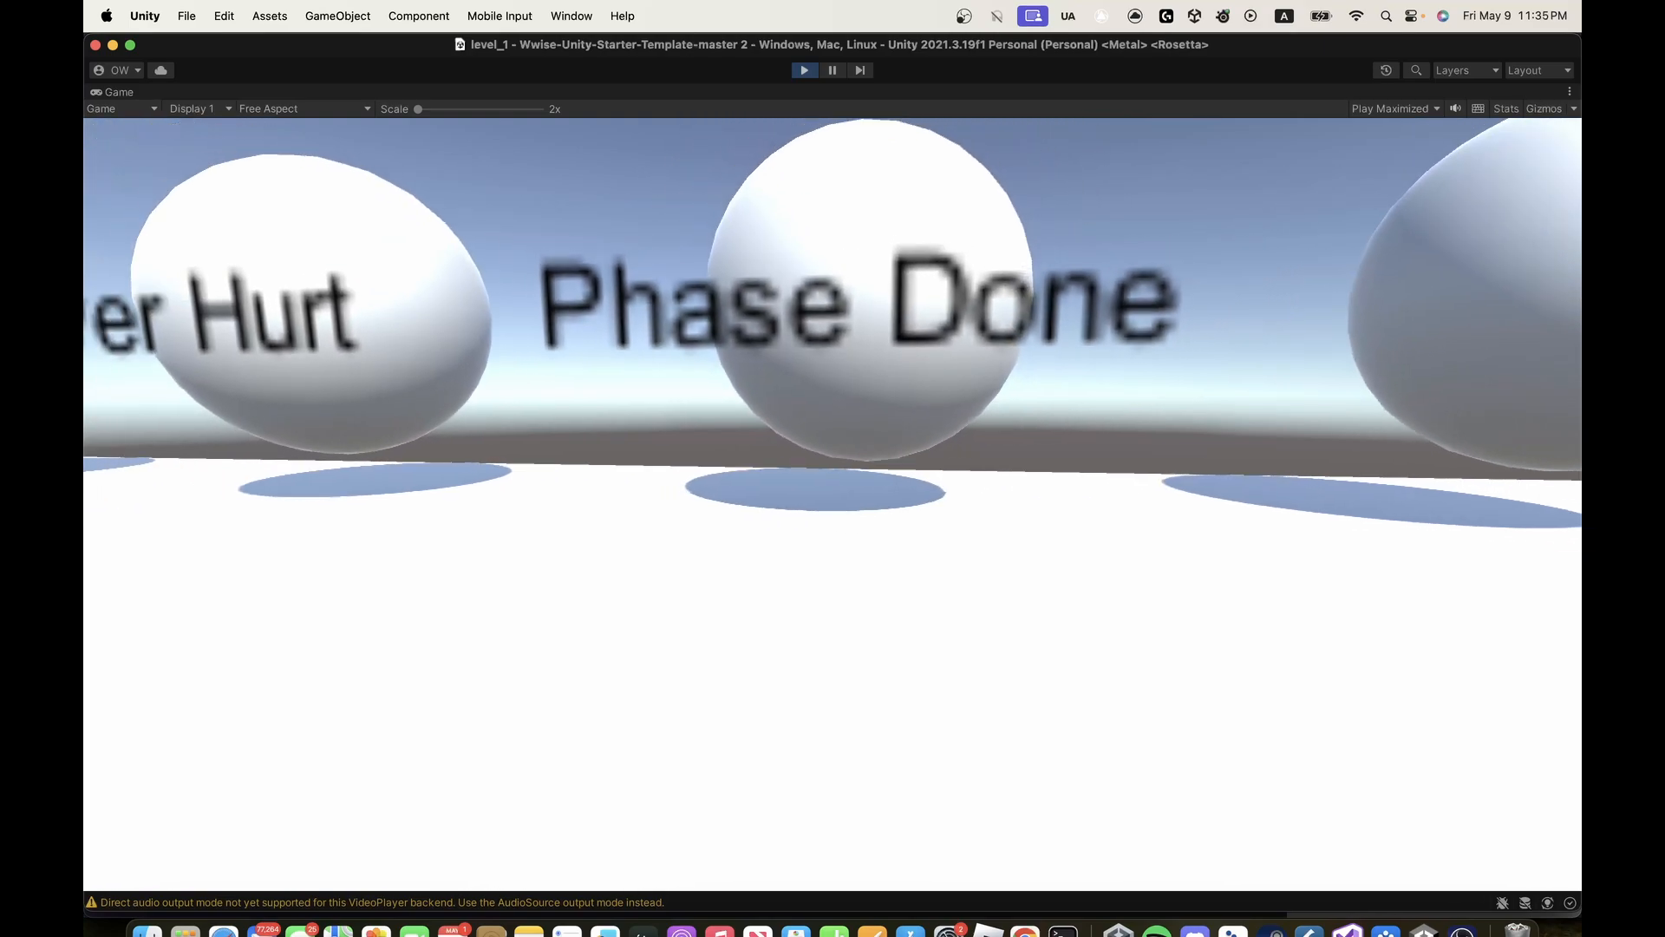
key(w)
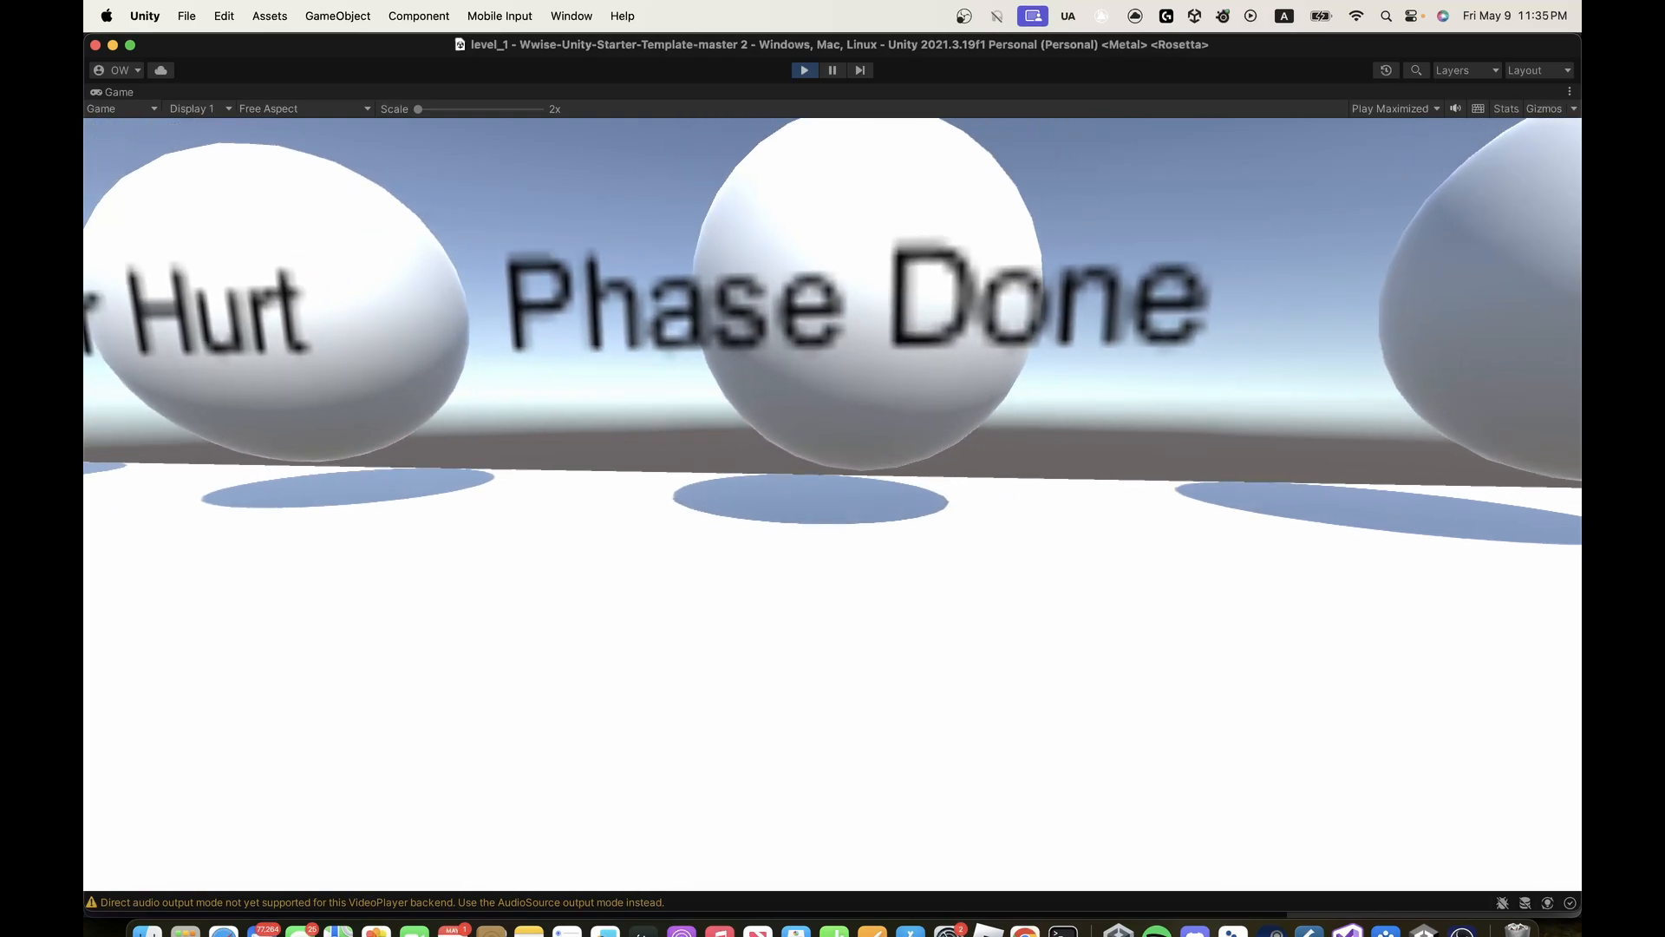
key(s)
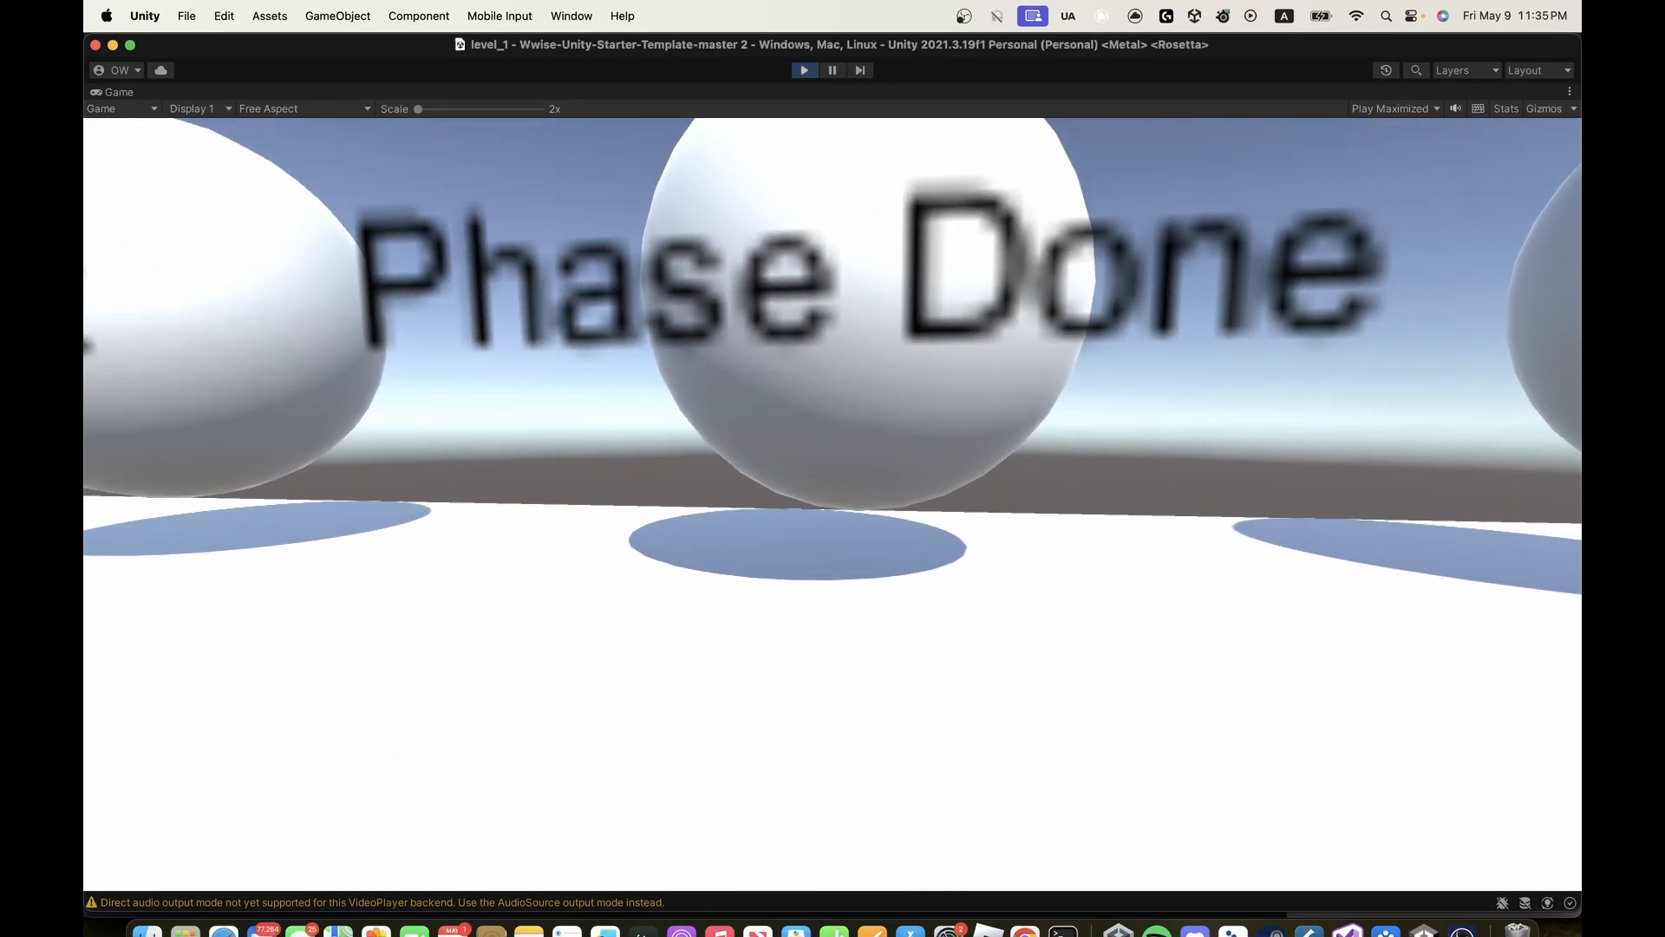
key(w)
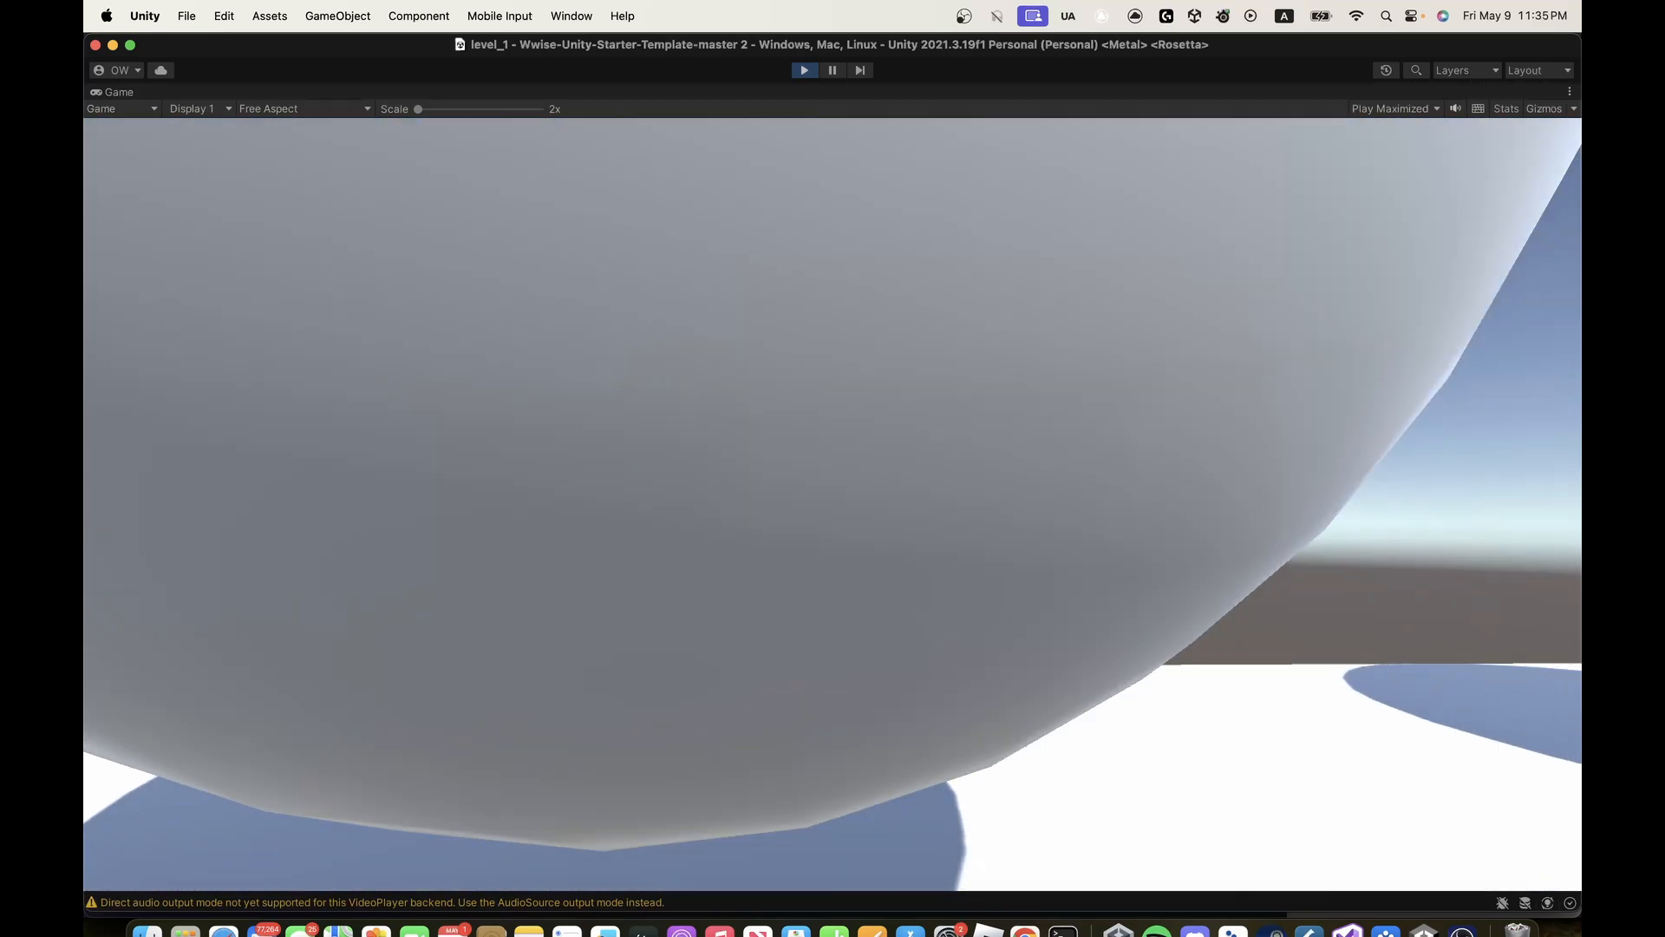
key(s)
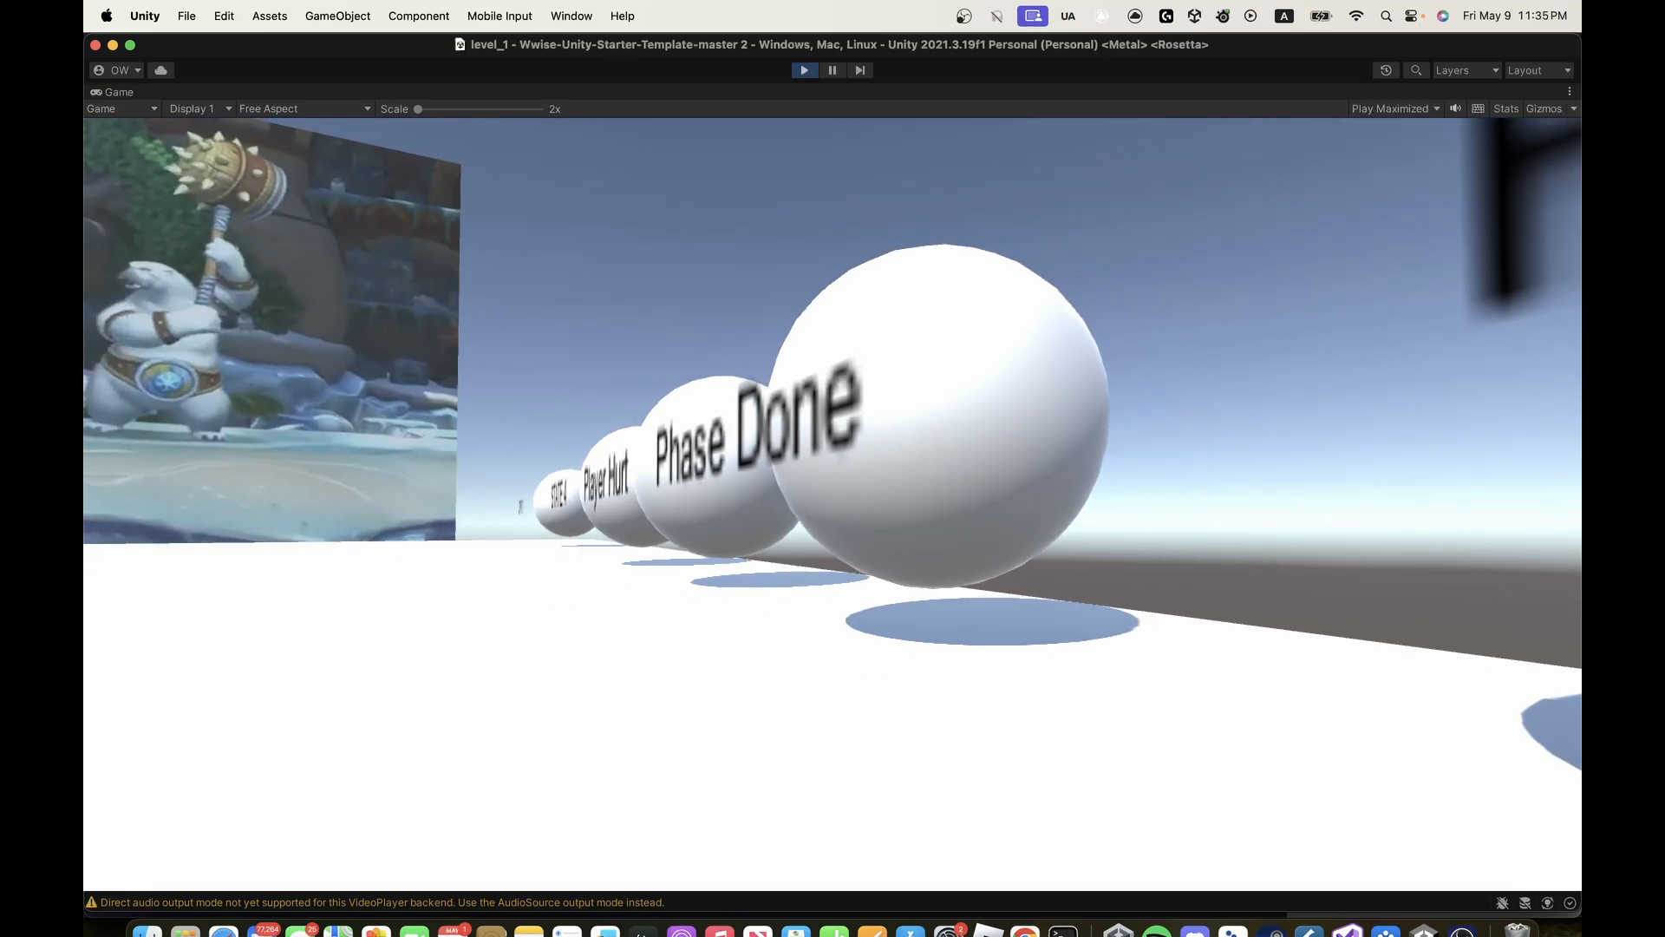
key(s)
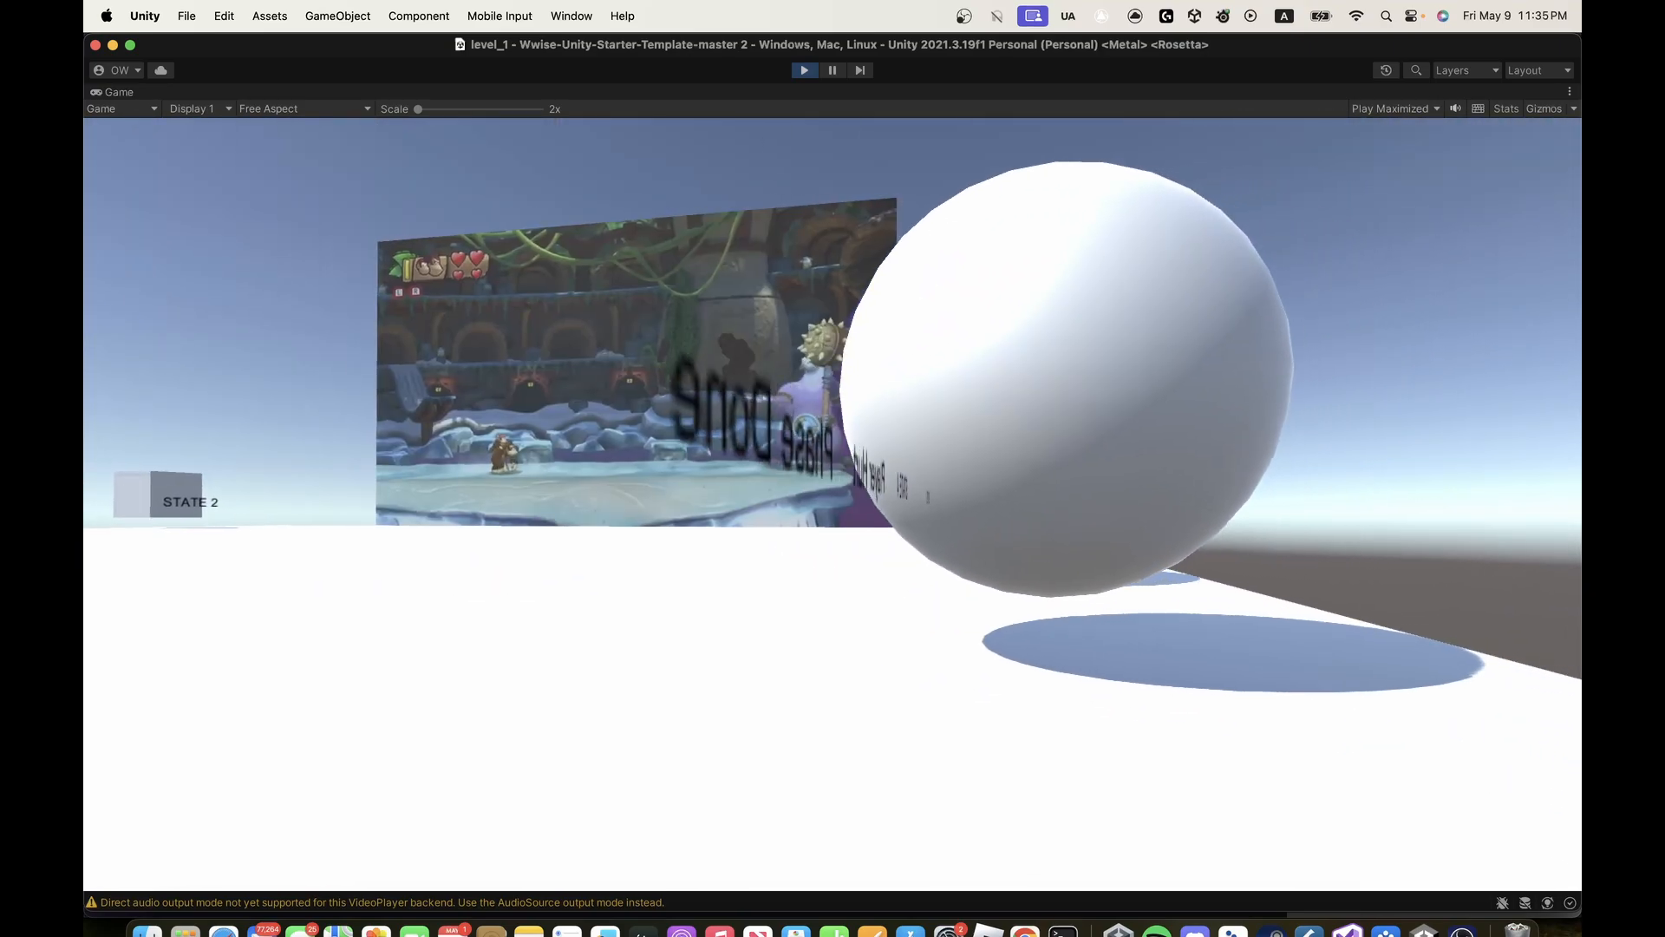
- Move along the row past the Phase 3 sphere and approach the Boss Dead sphere
key(a)
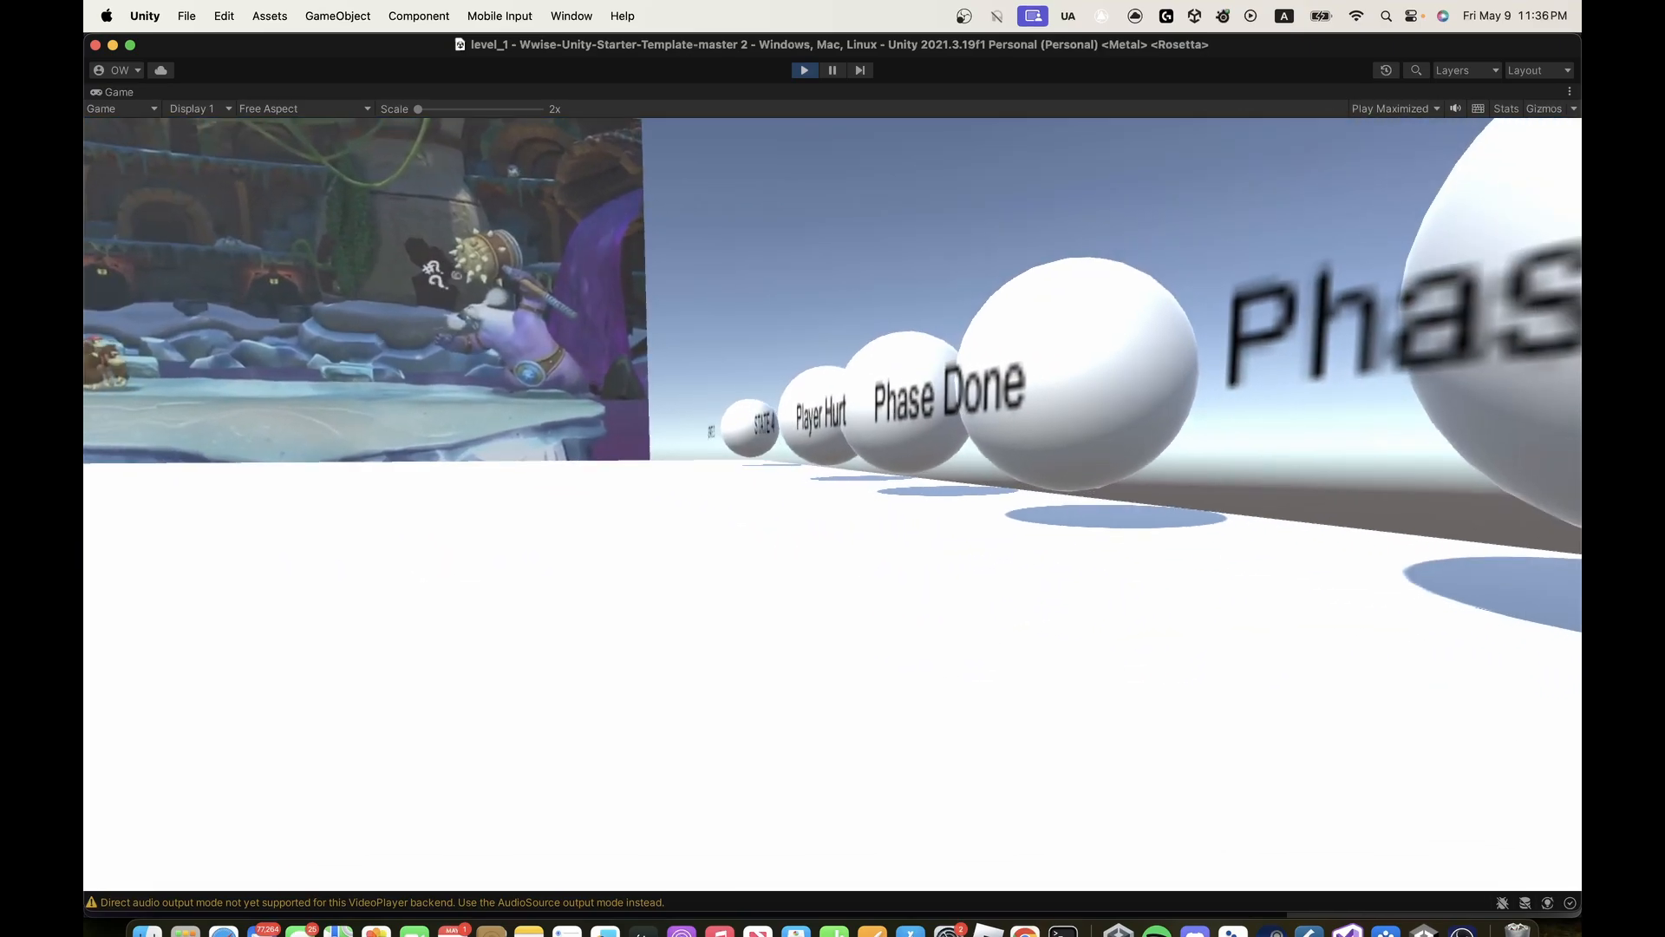
key(s)
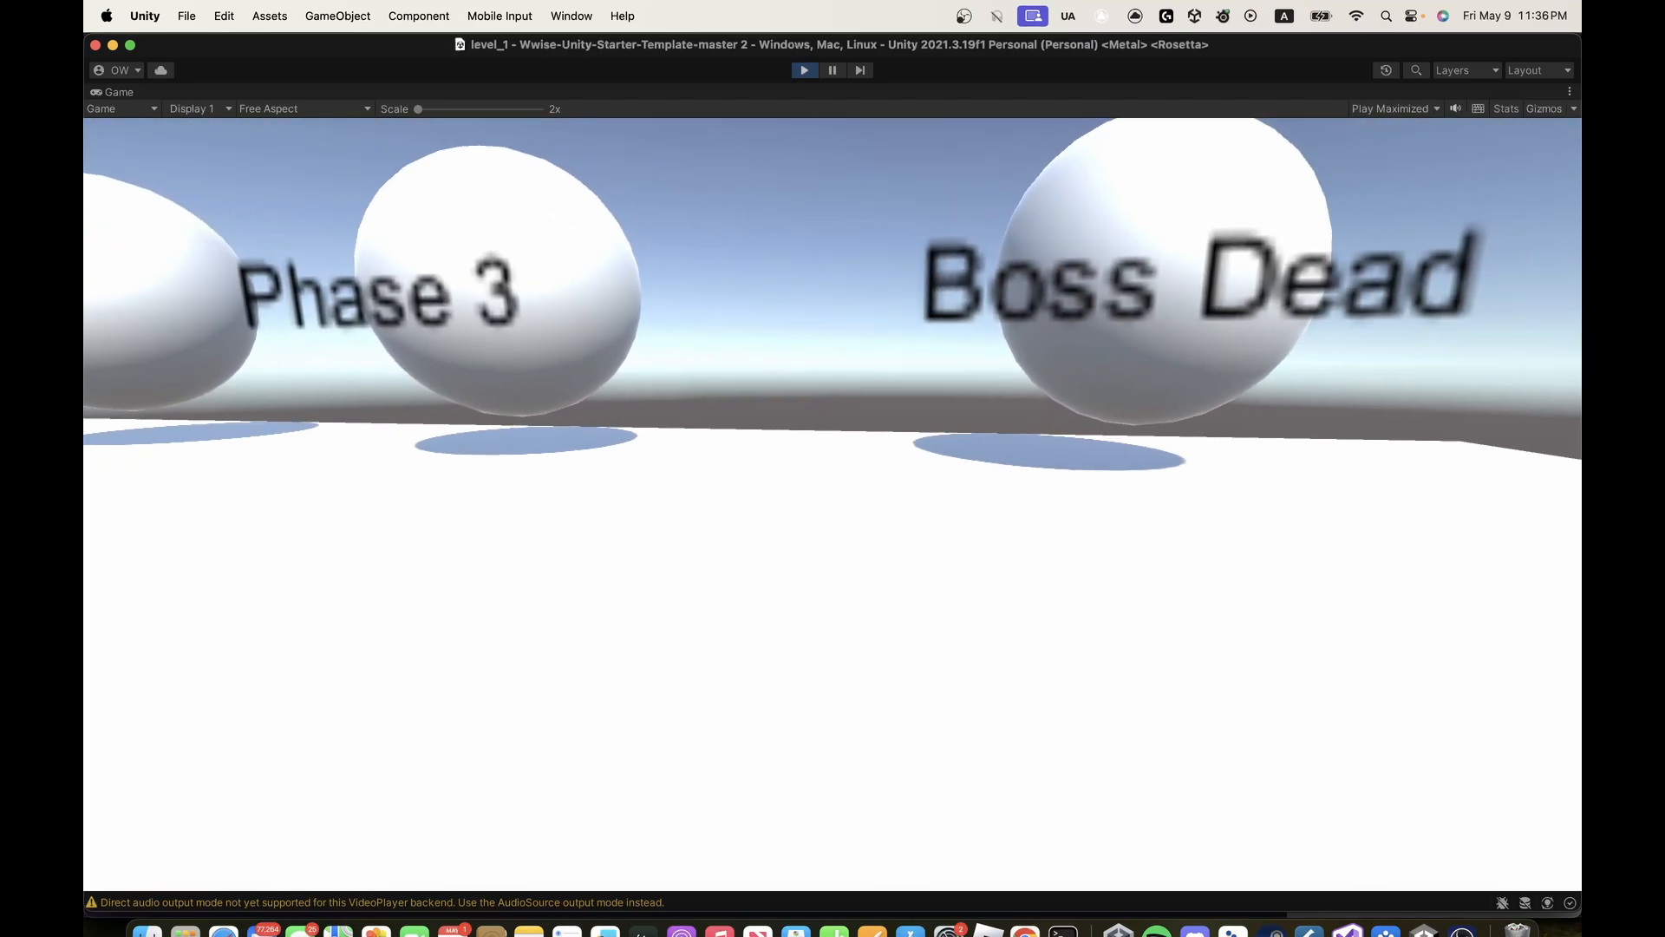
key(d)
key(w)
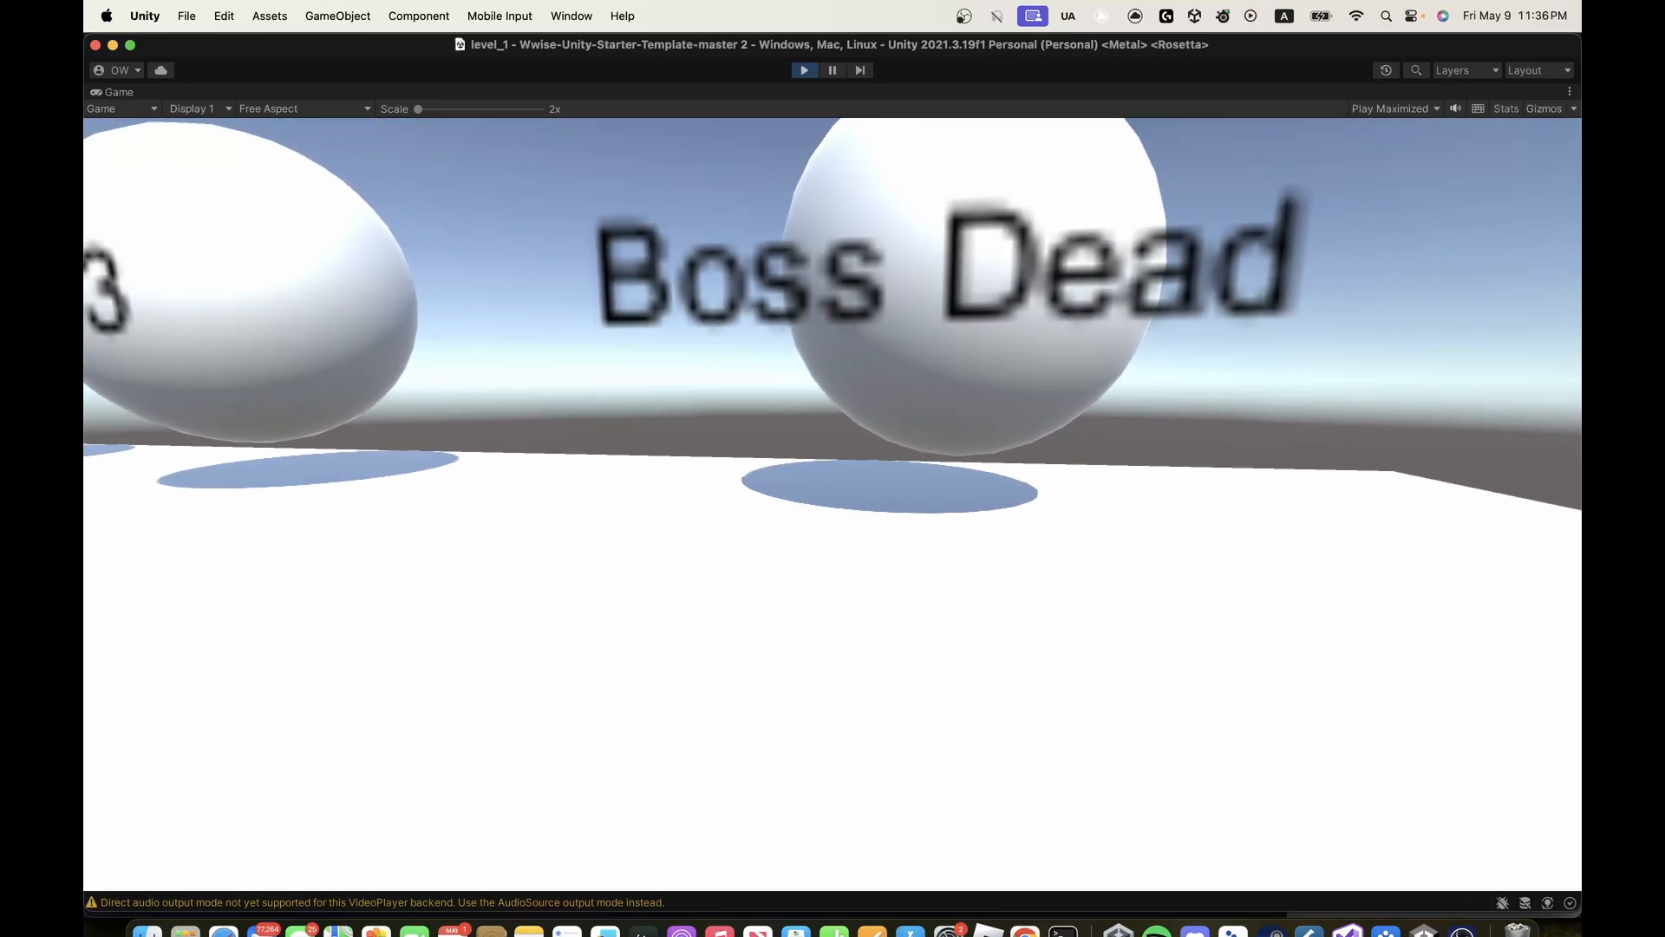
key(d)
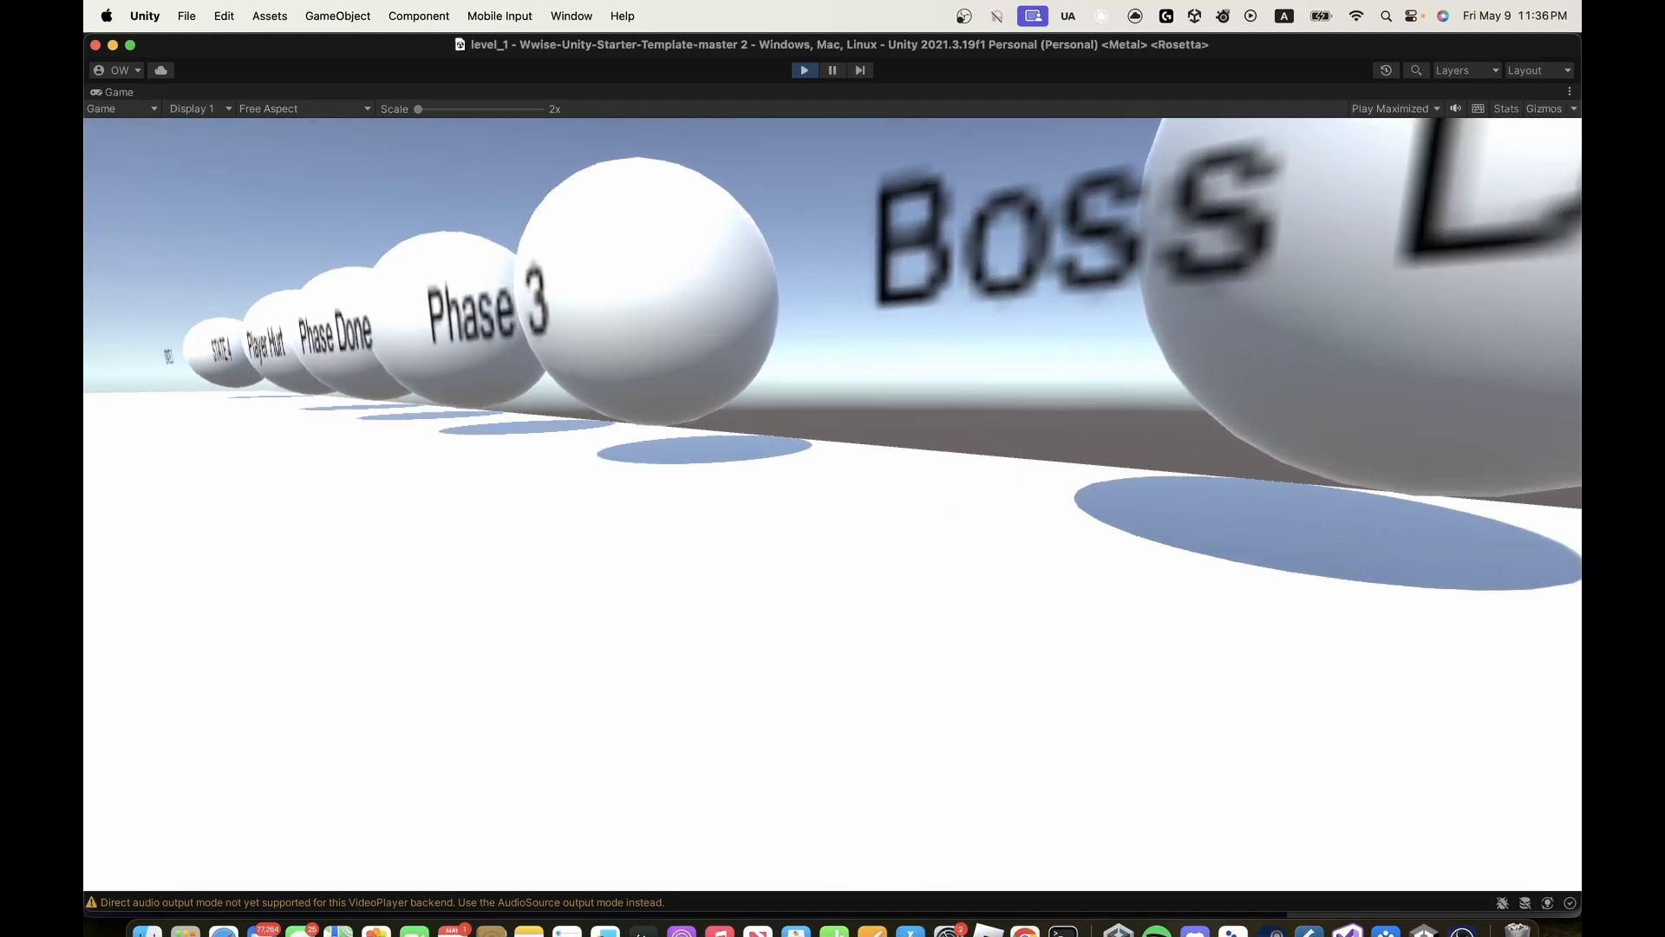
- Leave the Boss Dead sphere, cross the level to the STATE 1 cube and walk into it to trigger its state
key(a)
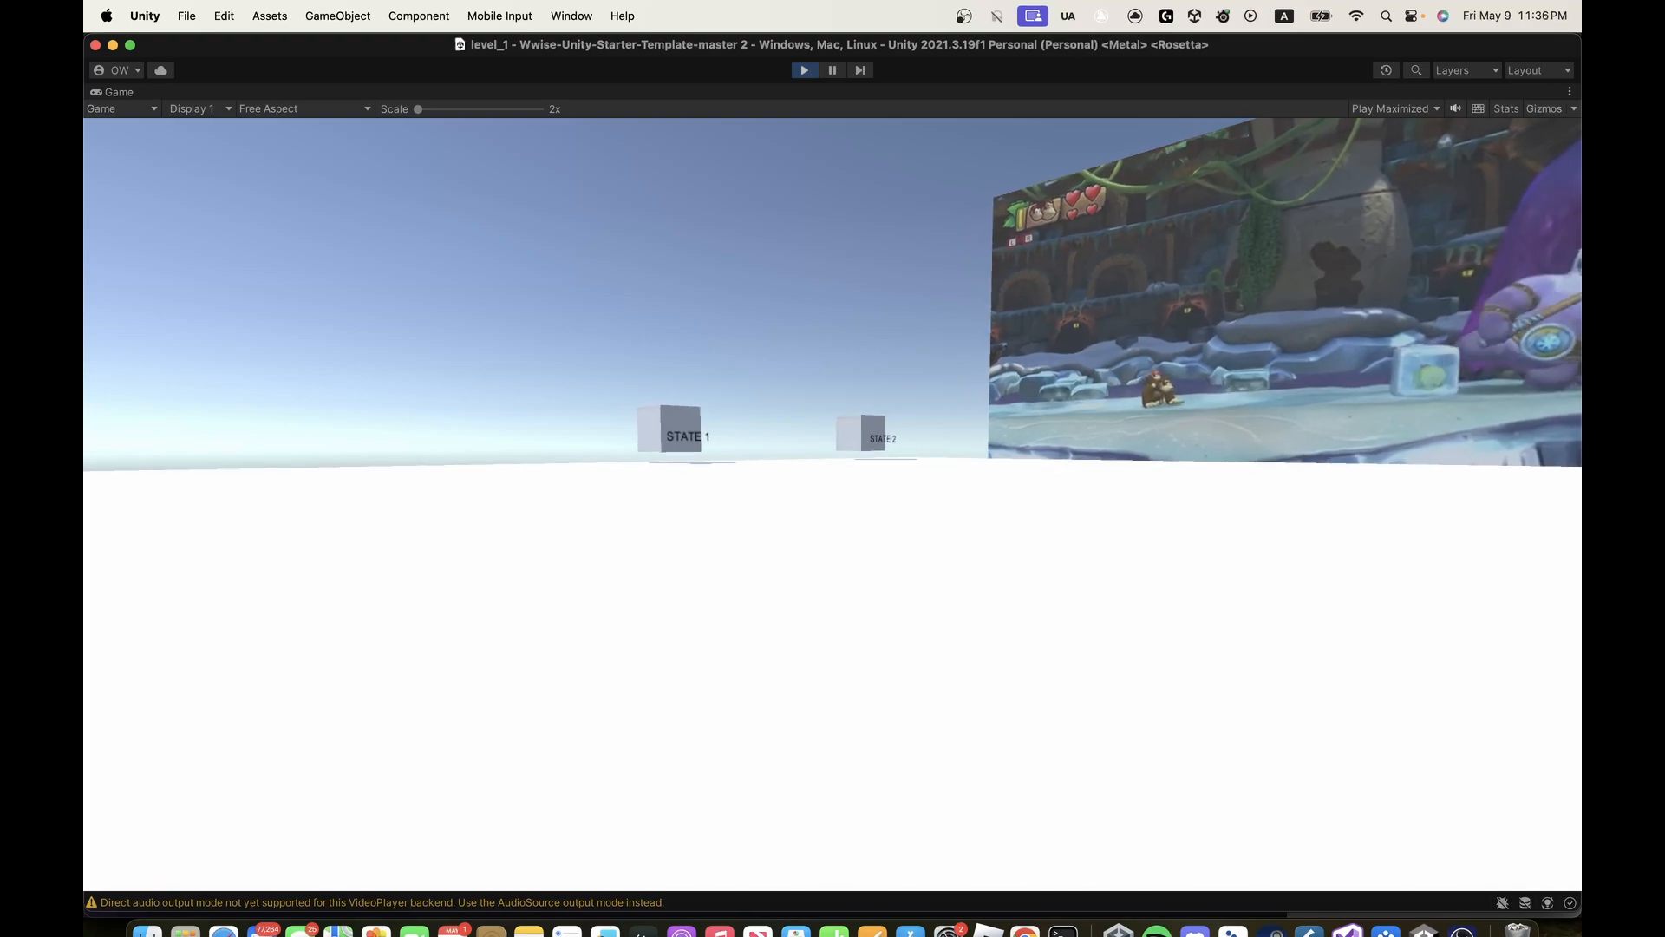
key(w)
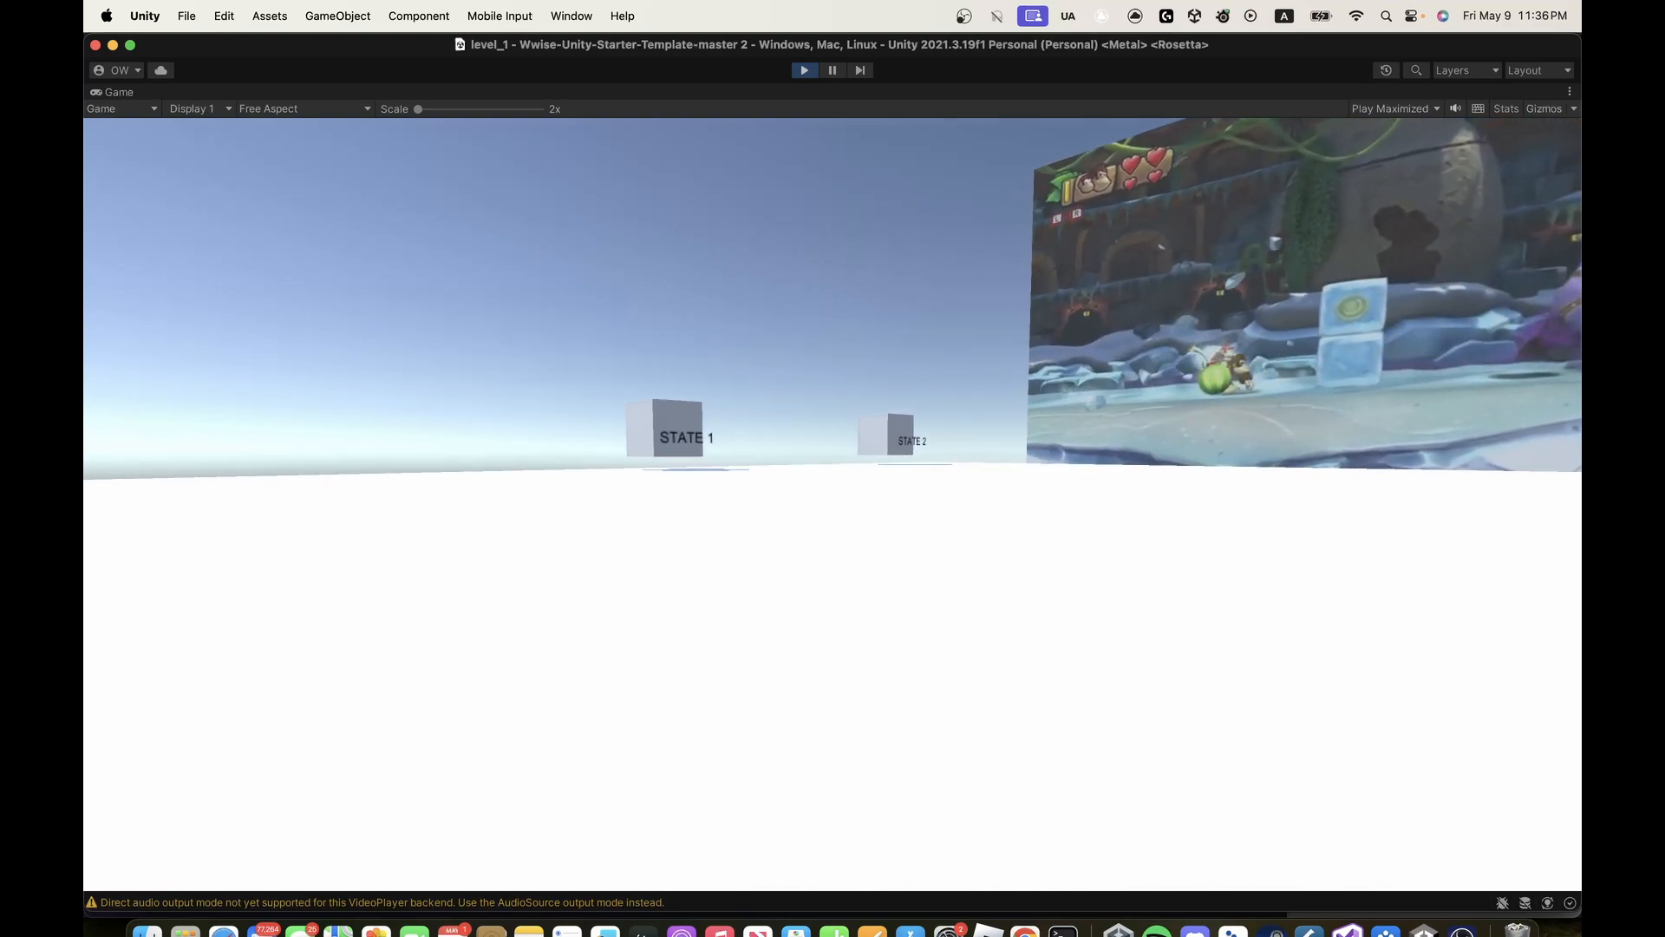
key(w)
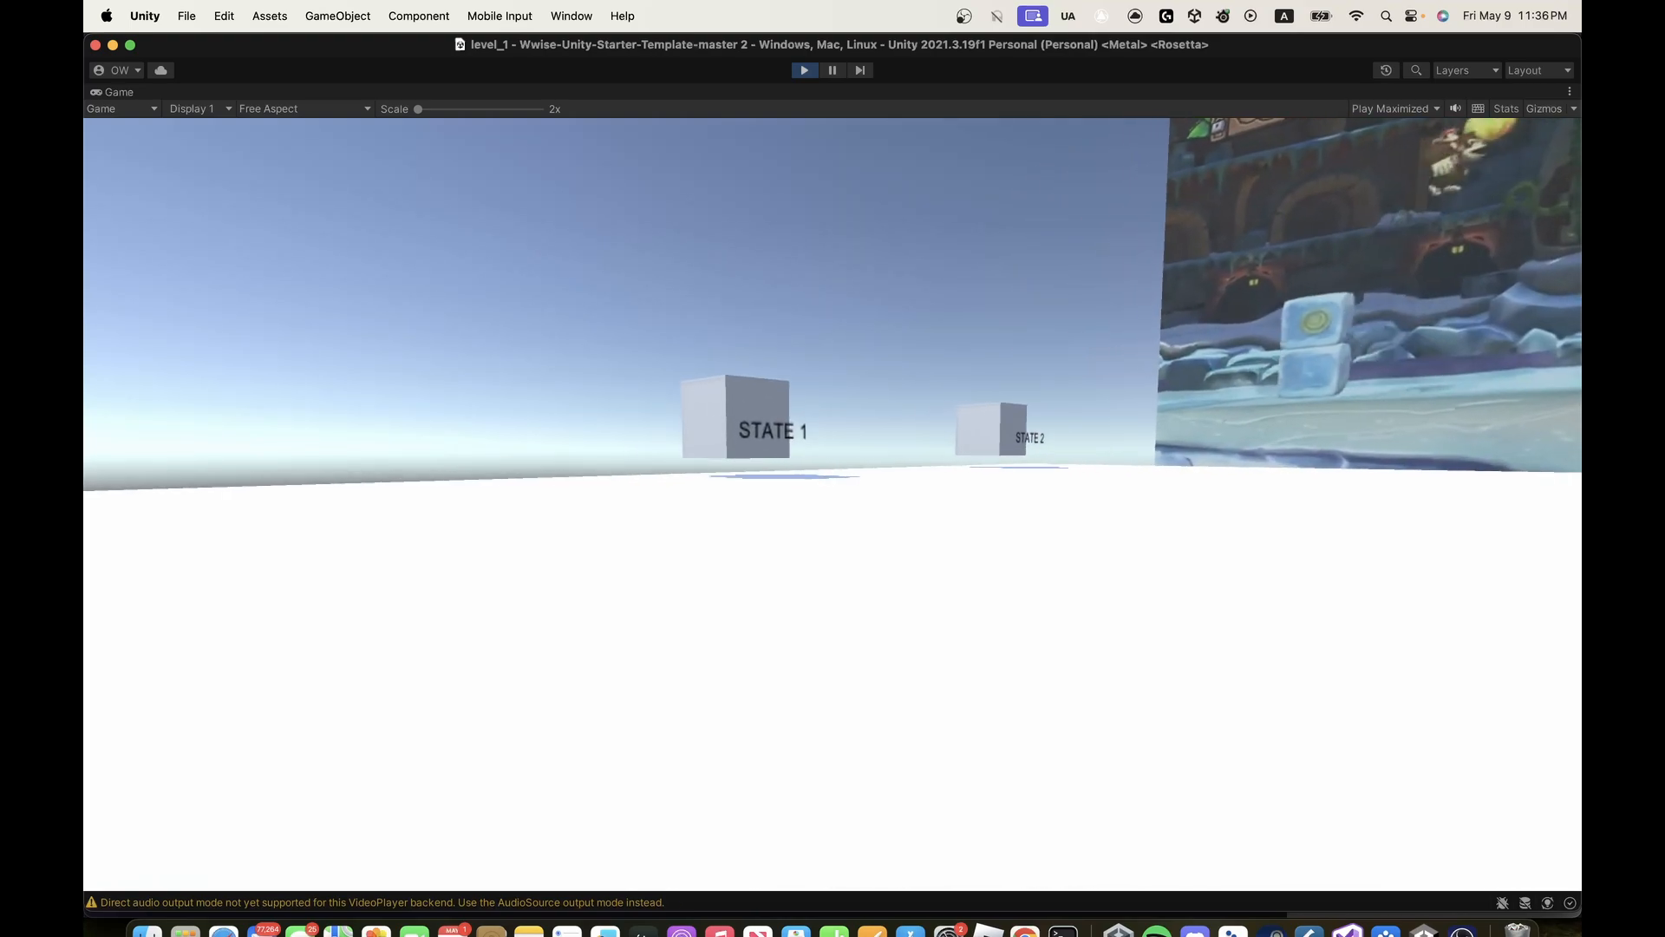
key(w)
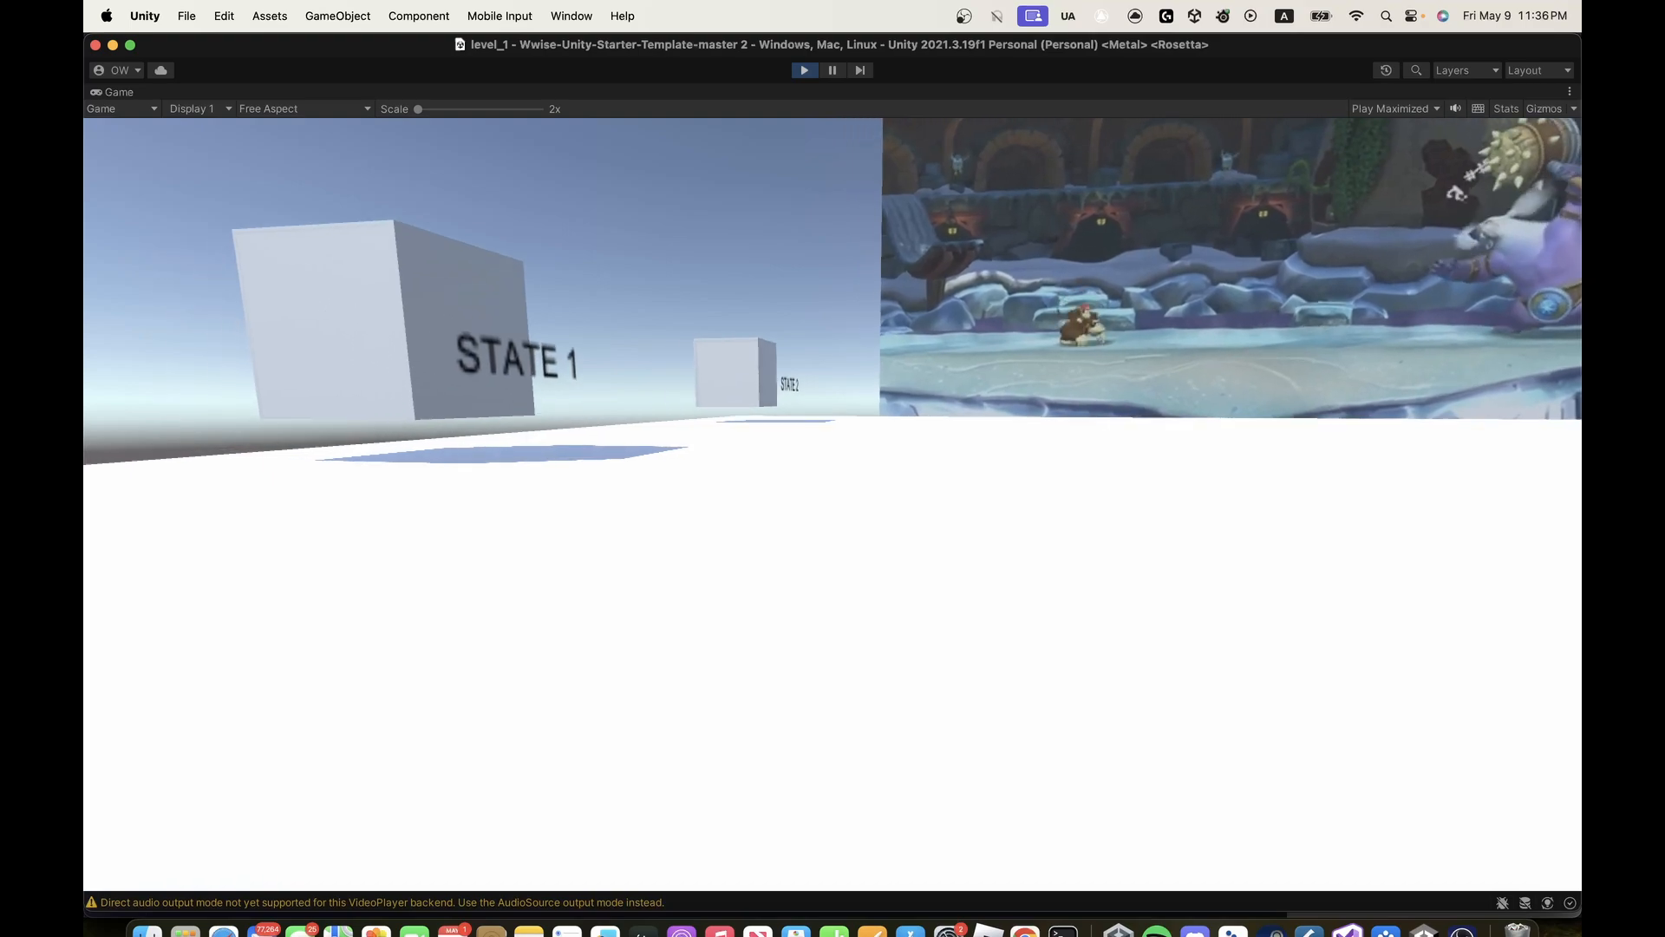
key(w)
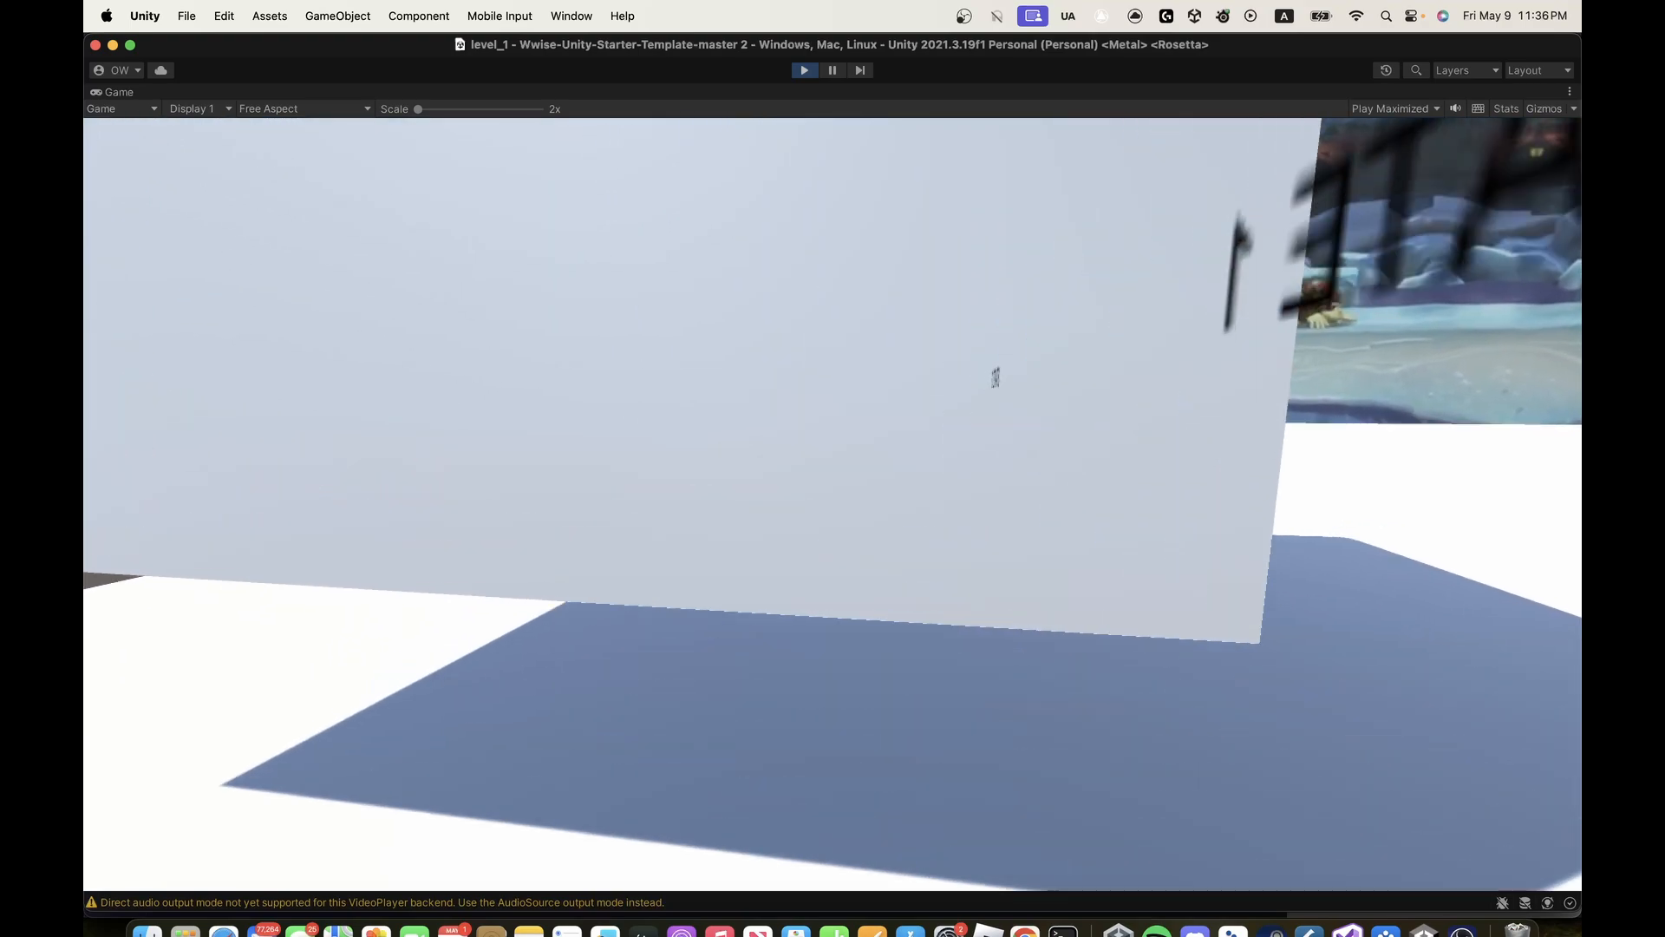
- Back away from the STATE 1 cube to face the video screen, and stop the level's play mode
key(d)
key(s)
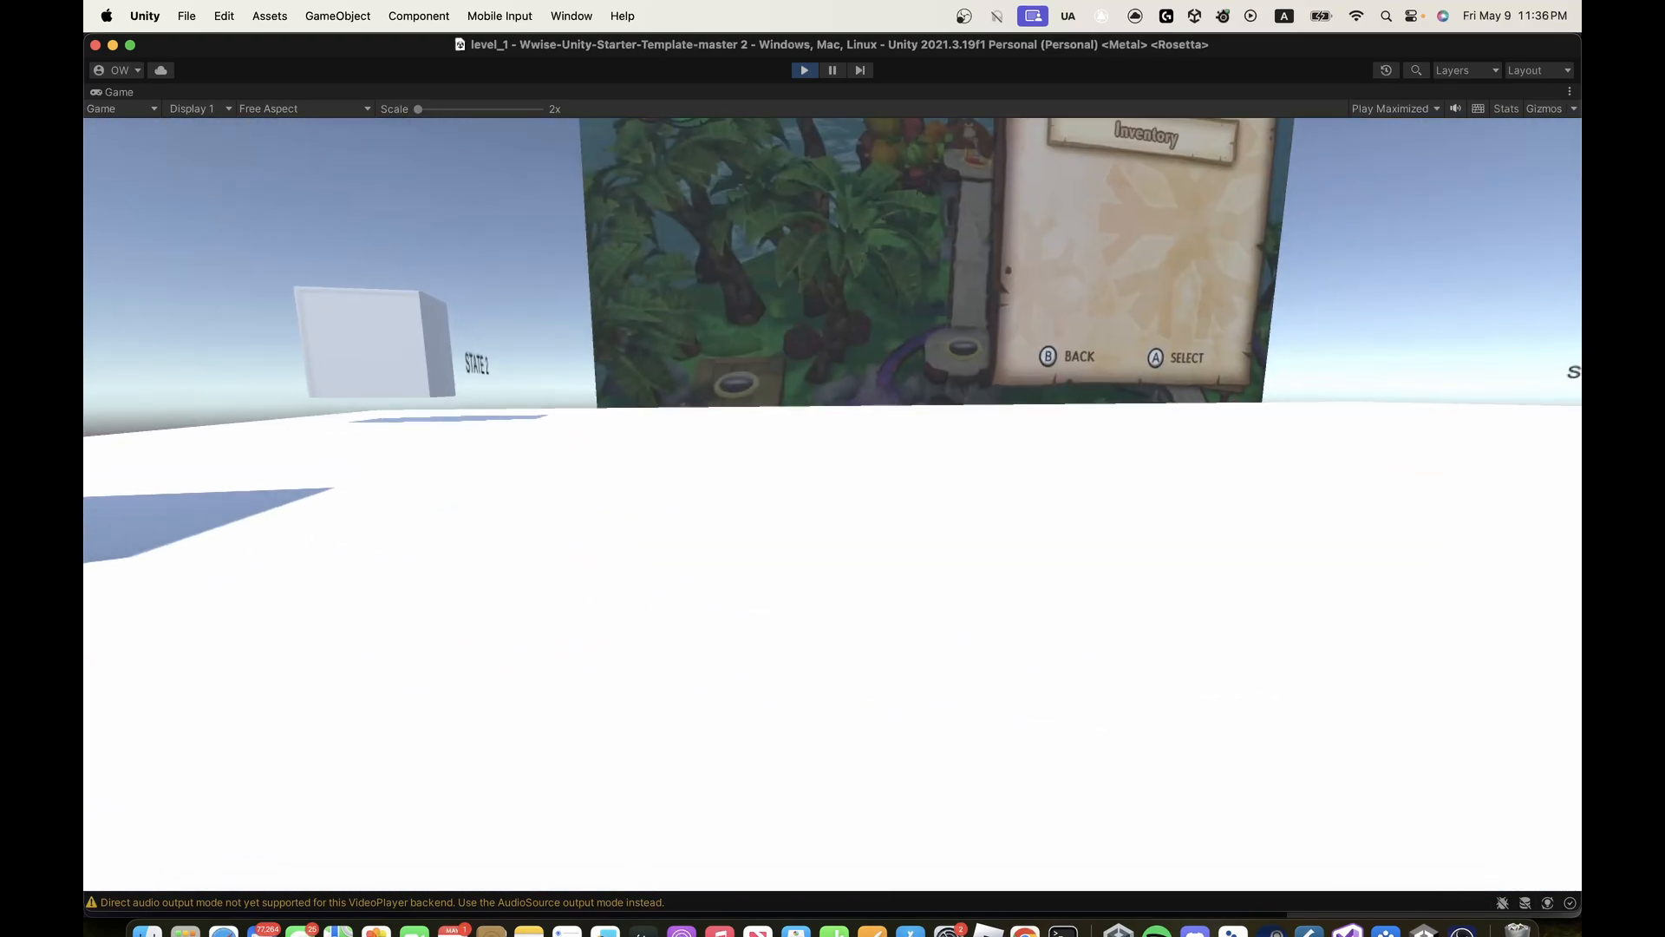
key(s)
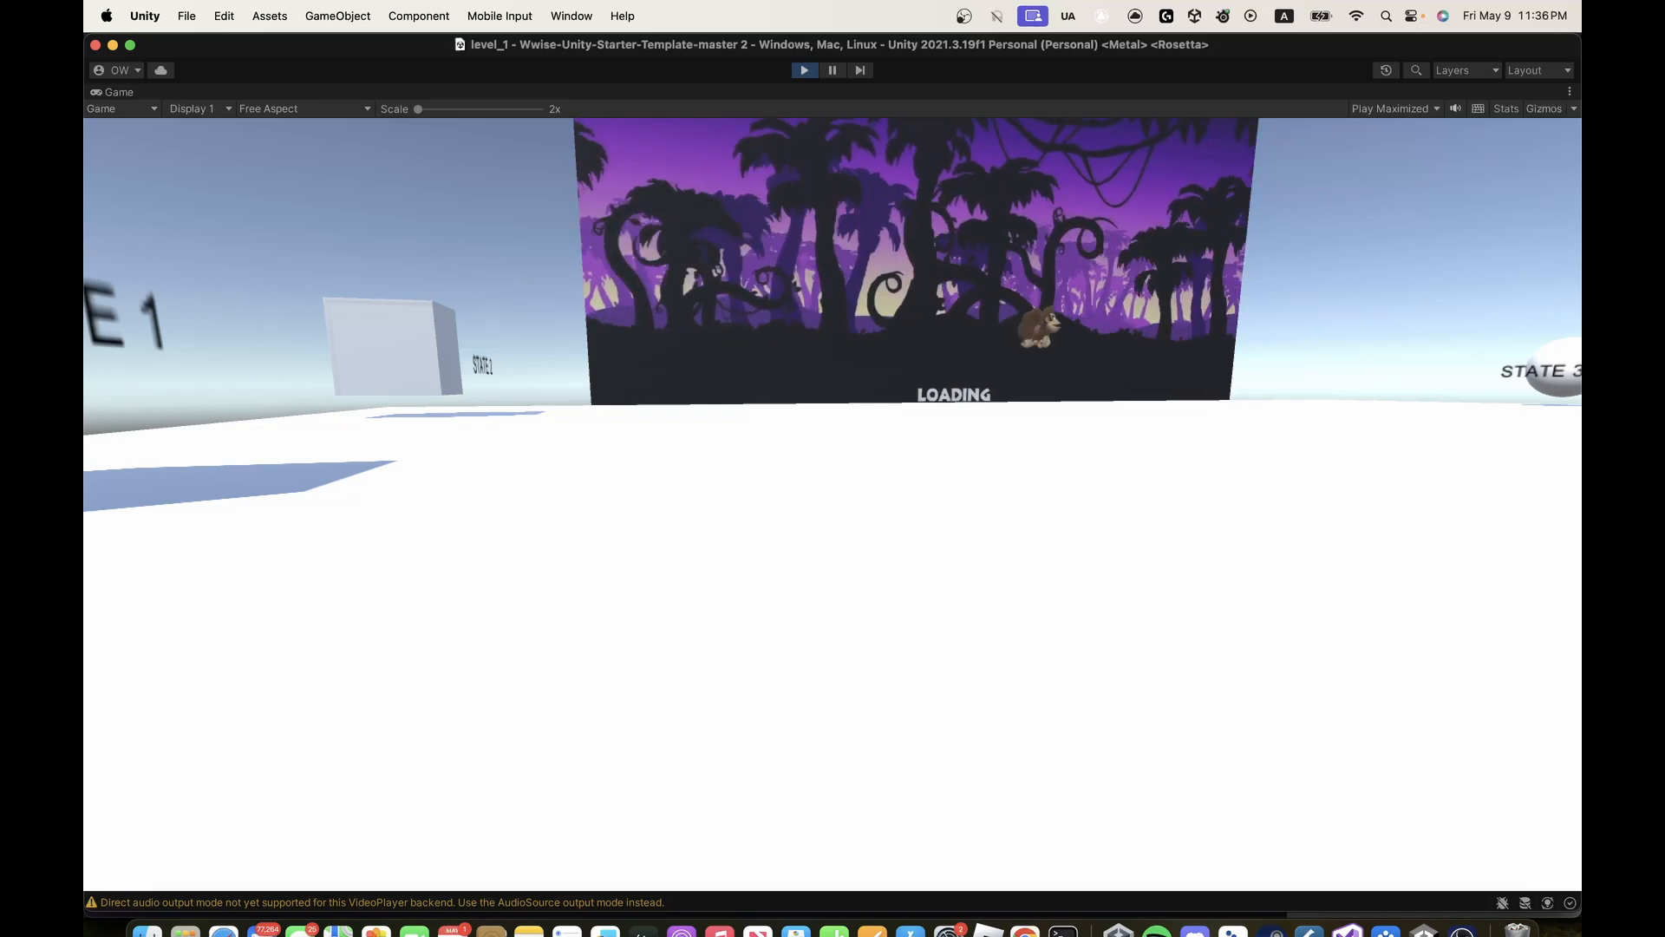
key(Escape)
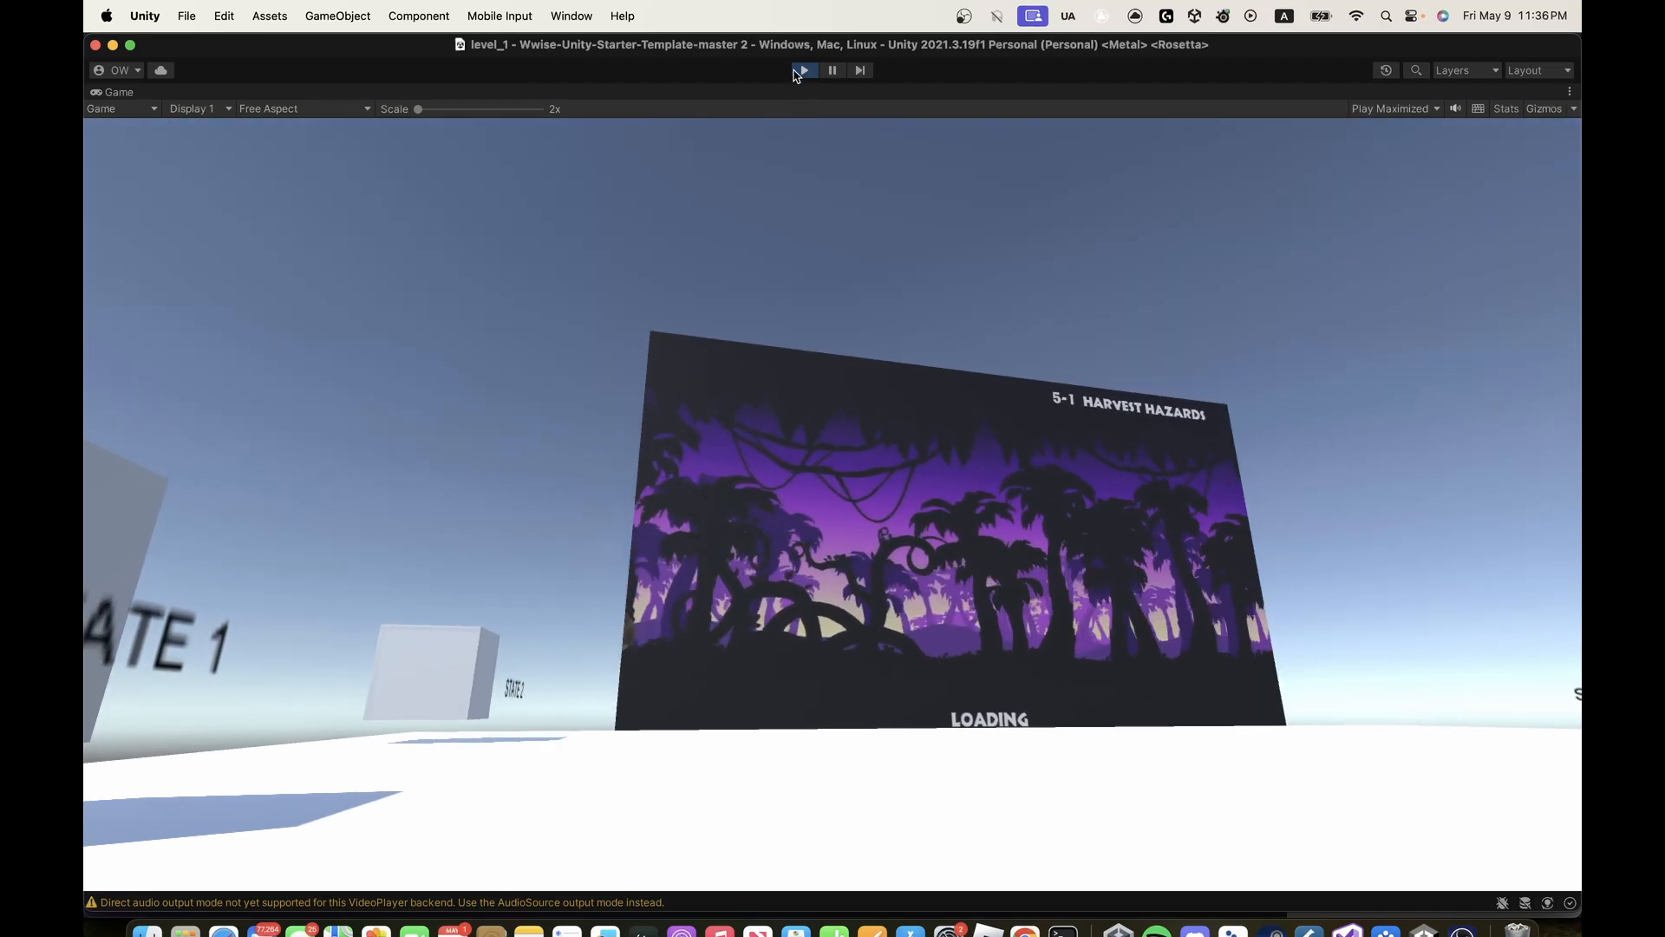
click(801, 73)
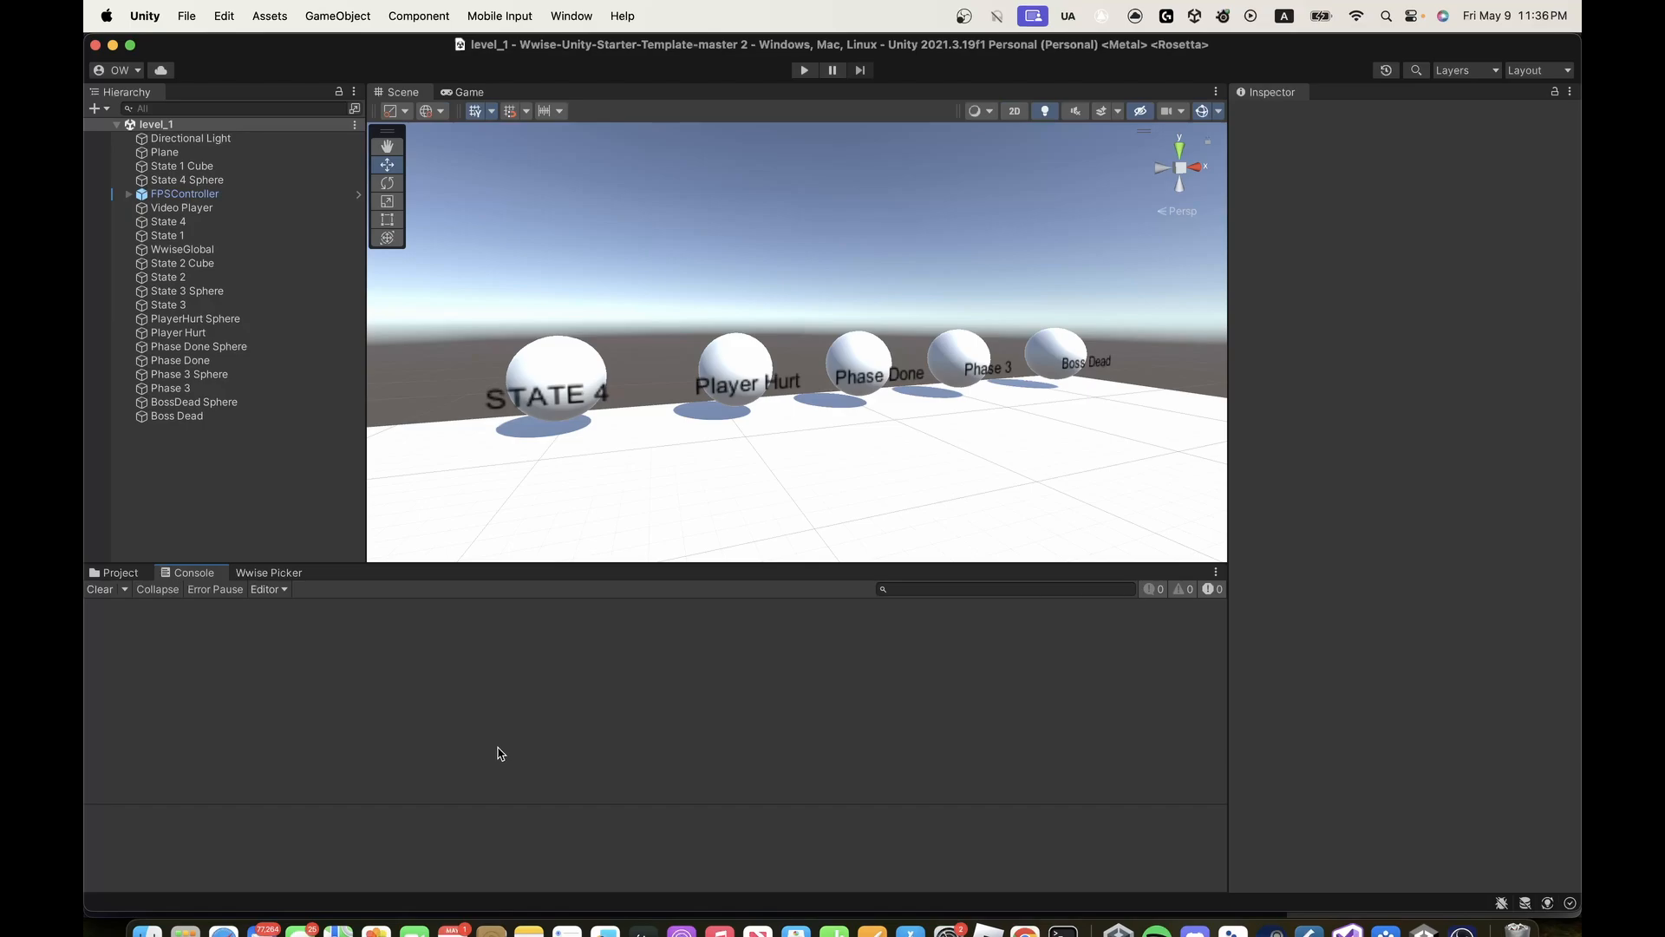